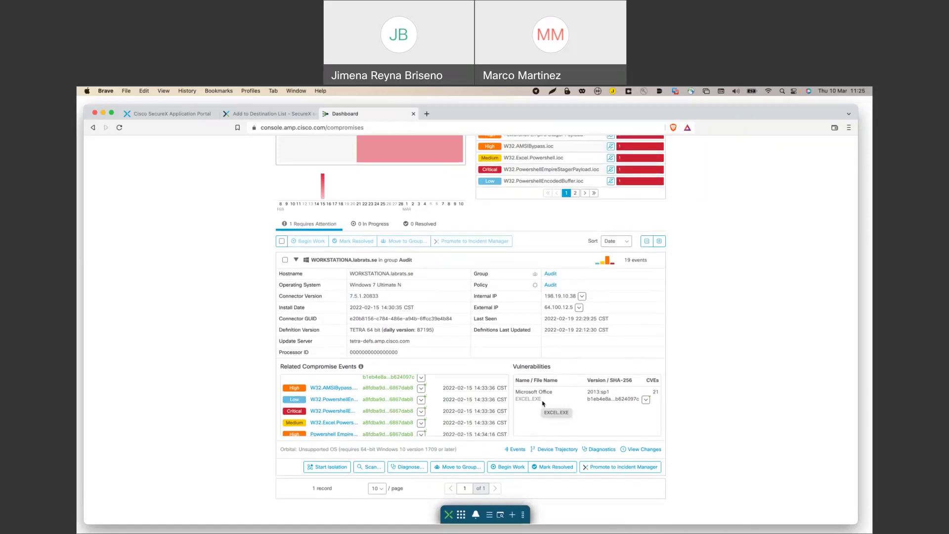
Start endpoint isolation on WORKSTATIONA.labrats.se with the comment "nota".
{"action": "scroll", "coordinate": [464, 402], "scroll_direction": "down", "scroll_amount": 2}
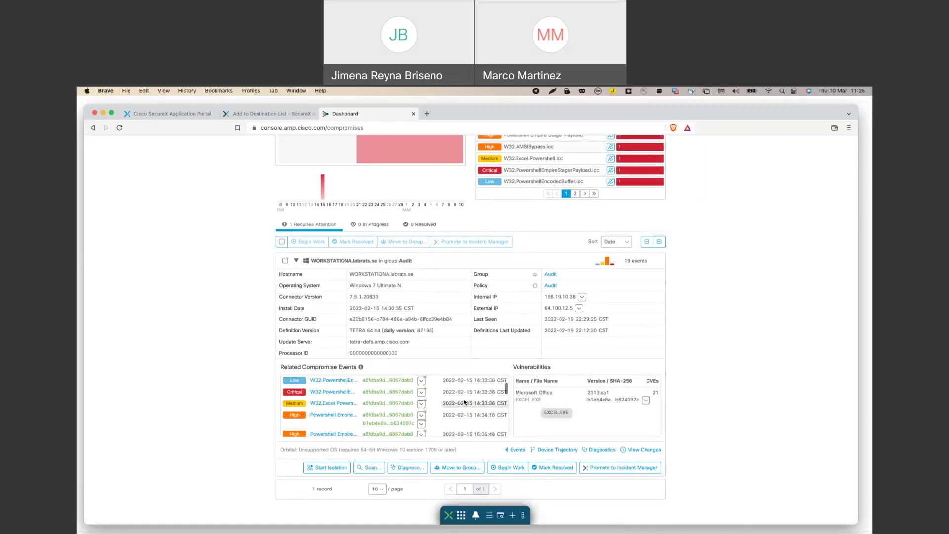
{"action": "scroll", "coordinate": [464, 403], "scroll_direction": "up", "scroll_amount": 2}
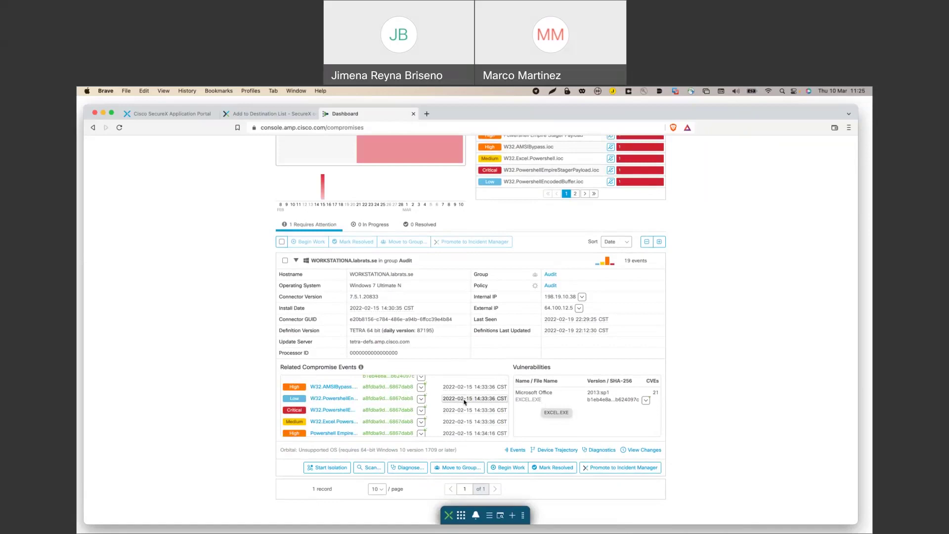
{"action": "scroll", "coordinate": [464, 401], "scroll_direction": "down", "scroll_amount": 5}
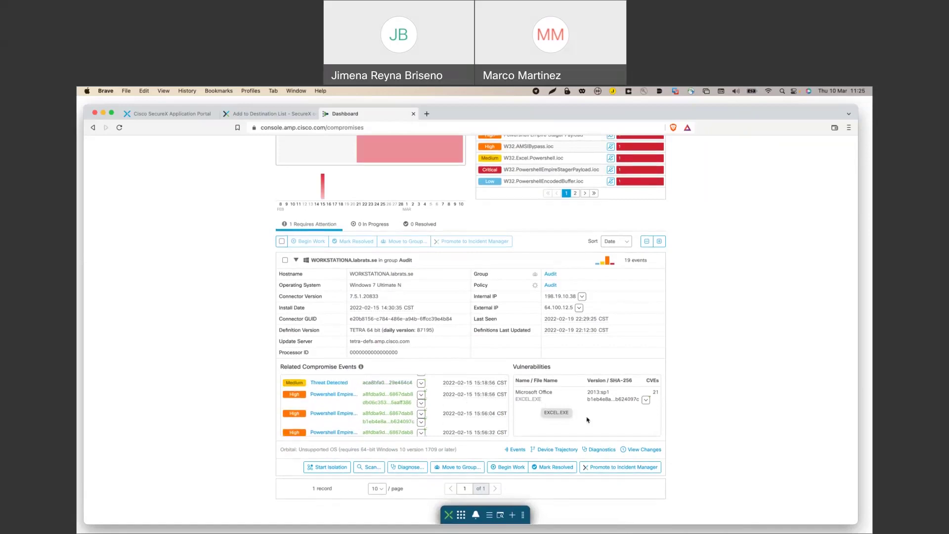
{"action": "left_click", "coordinate": [331, 468]}
{"action": "left_click", "coordinate": [473, 238]}
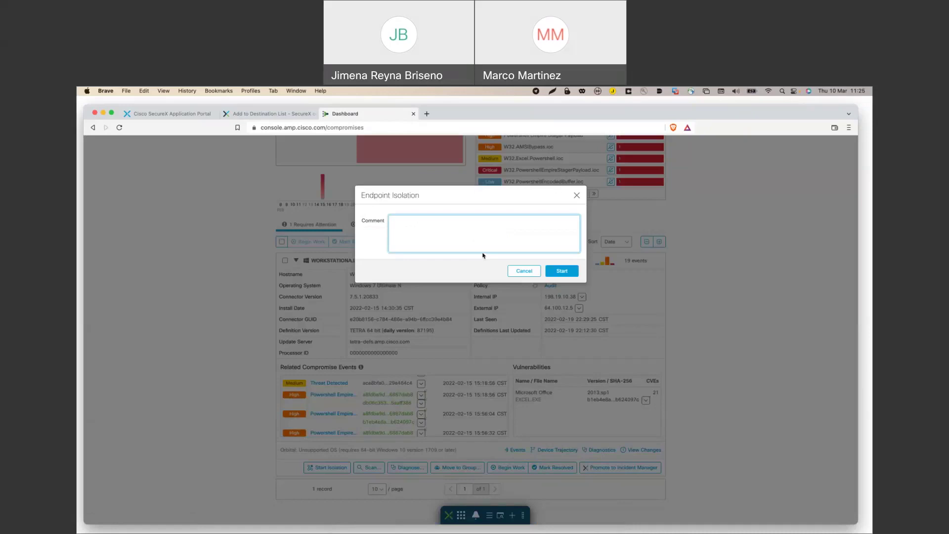
{"action": "type", "text": "nota"}
{"action": "left_click", "coordinate": [559, 272]}
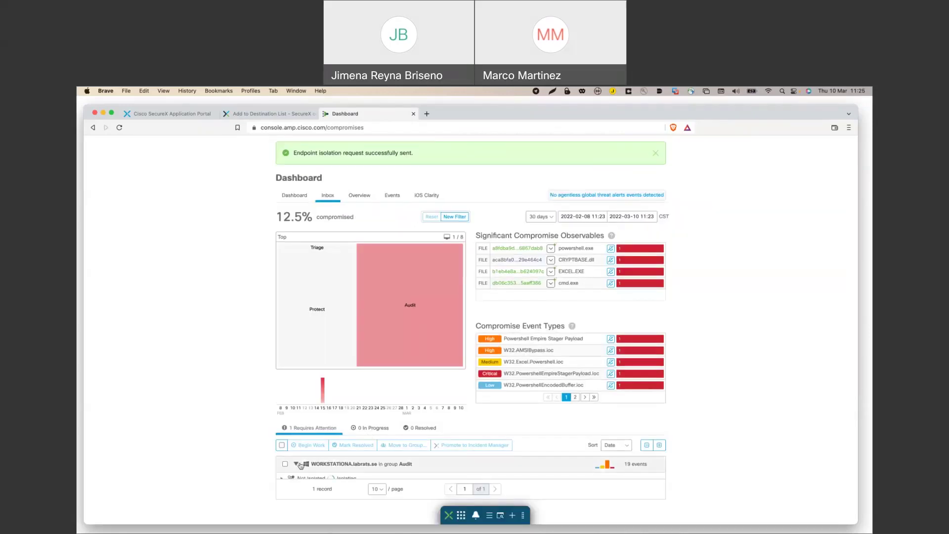
Expand the isolation status details of WORKSTATIONA.labrats.se and stop its isolation without a comment.
{"action": "scroll", "coordinate": [298, 460], "scroll_direction": "down", "scroll_amount": 2}
{"action": "scroll", "coordinate": [297, 461], "scroll_direction": "down", "scroll_amount": 2}
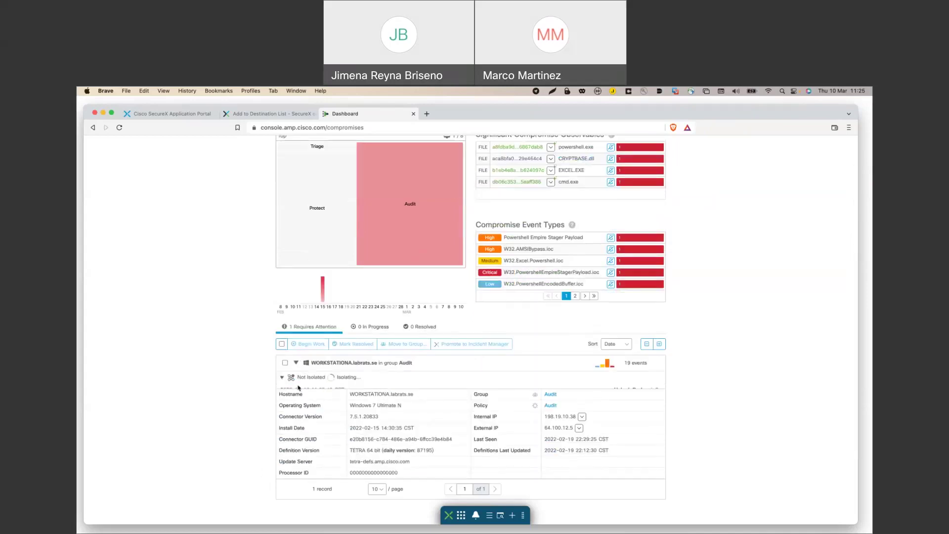
{"action": "left_click", "coordinate": [282, 375]}
{"action": "scroll", "coordinate": [367, 402], "scroll_direction": "down", "scroll_amount": 3}
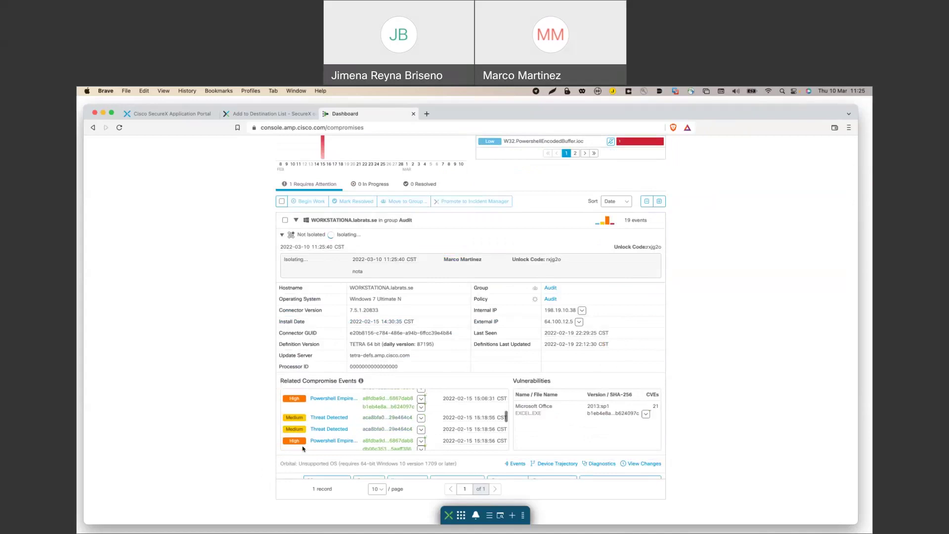
{"action": "scroll", "coordinate": [260, 406], "scroll_direction": "down", "scroll_amount": 1}
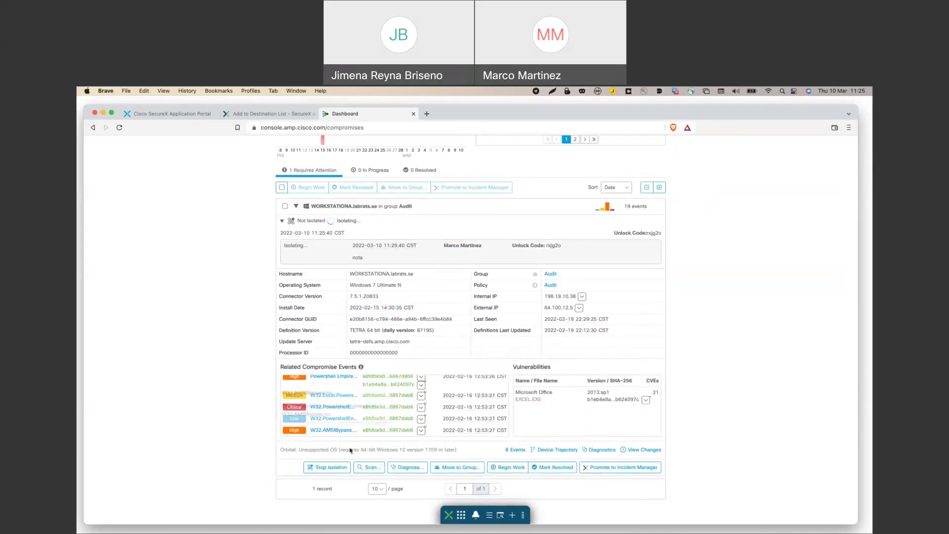
{"action": "left_click", "coordinate": [341, 468]}
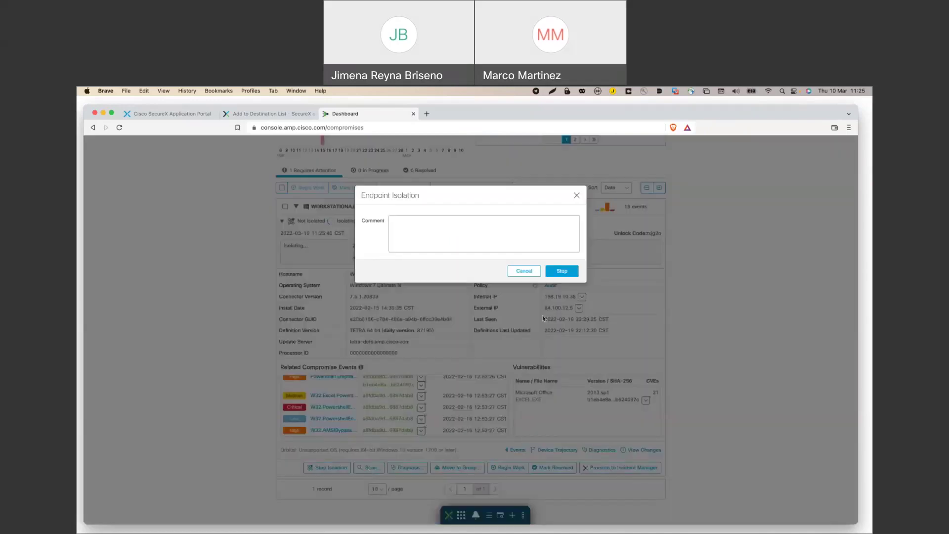
{"action": "left_click", "coordinate": [562, 271]}
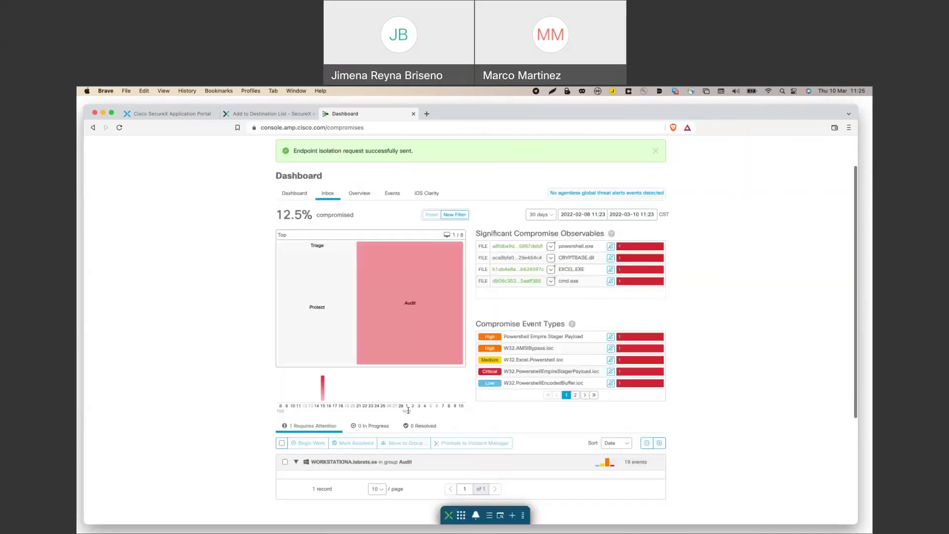
Examine the Flash and Full scan depth options for WORKSTATIONA.labrats.se without starting a scan.
{"action": "scroll", "coordinate": [299, 445], "scroll_direction": "down", "scroll_amount": 2}
{"action": "scroll", "coordinate": [299, 446], "scroll_direction": "down", "scroll_amount": 8}
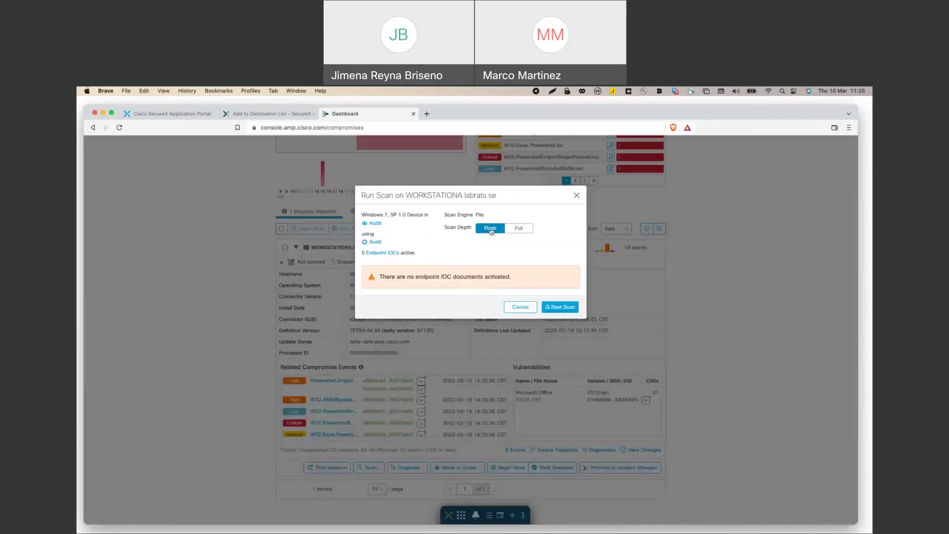
{"action": "left_click", "coordinate": [485, 234]}
{"action": "left_click", "coordinate": [514, 229]}
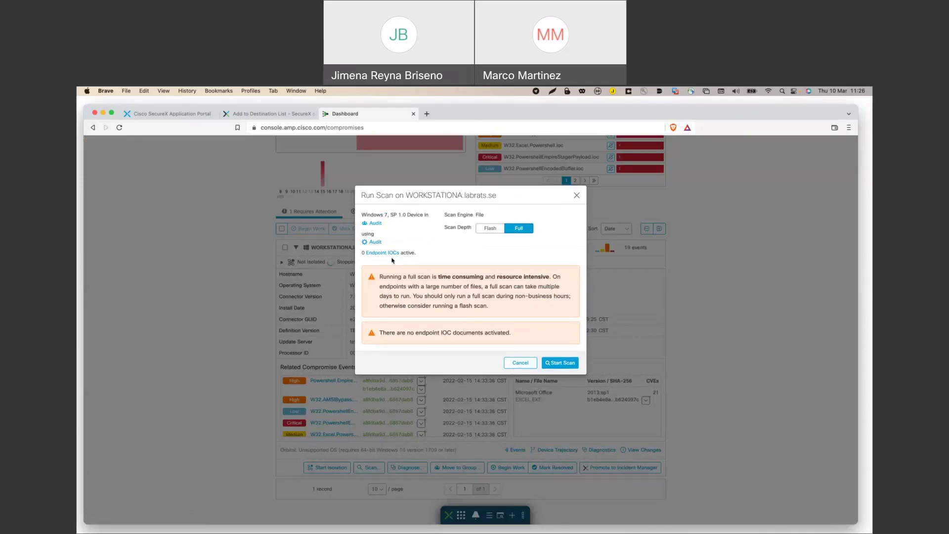
{"action": "left_click", "coordinate": [516, 362]}
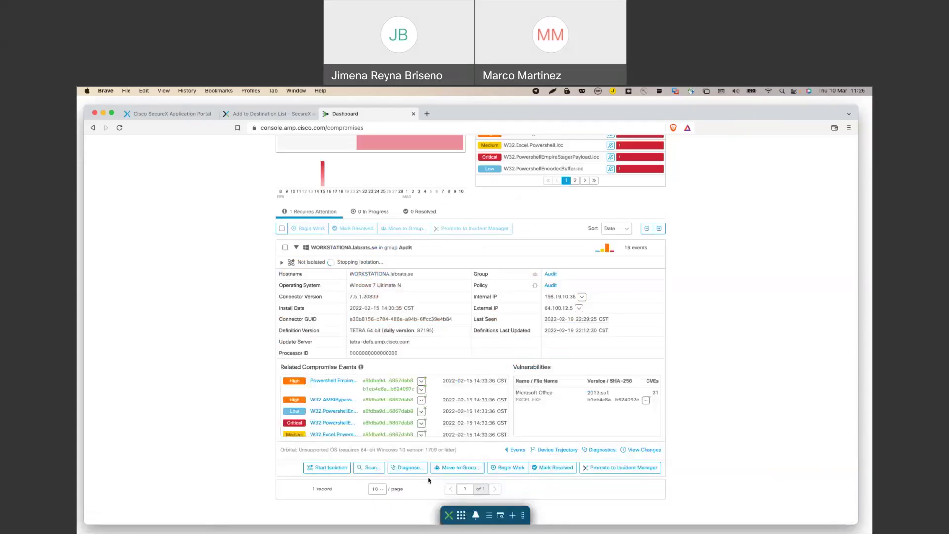
Review the existing groups WORKSTATIONA.labrats.se can be moved to, and leave without moving it.
{"action": "left_click", "coordinate": [464, 467]}
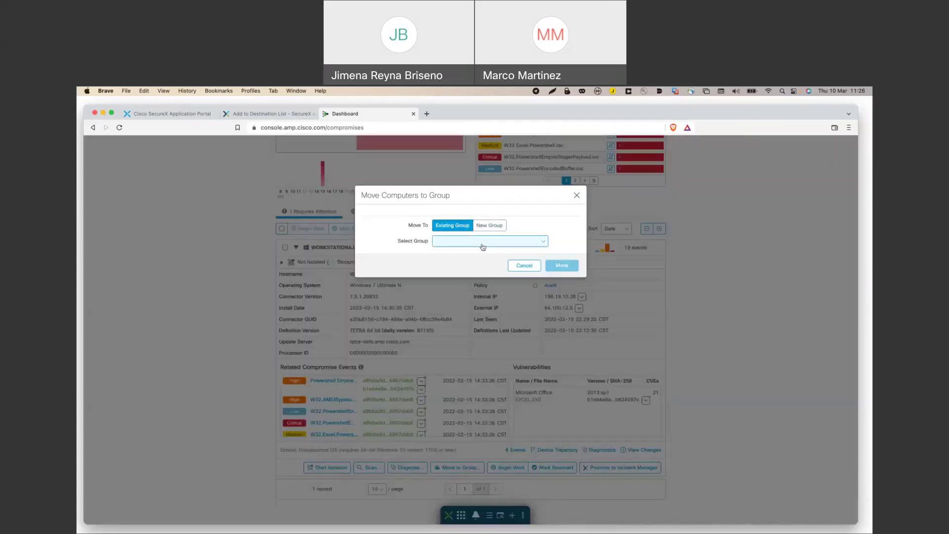
{"action": "left_click", "coordinate": [507, 244]}
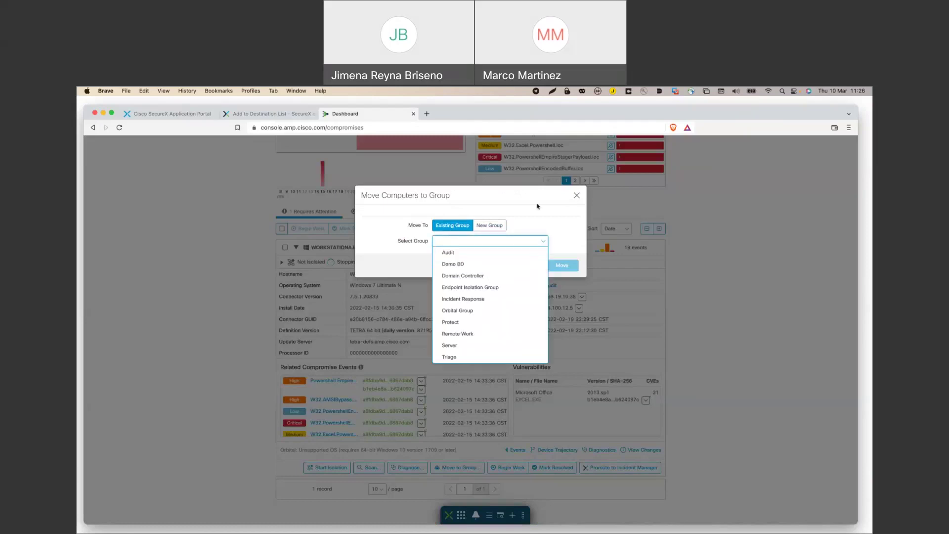
{"action": "left_click", "coordinate": [565, 197]}
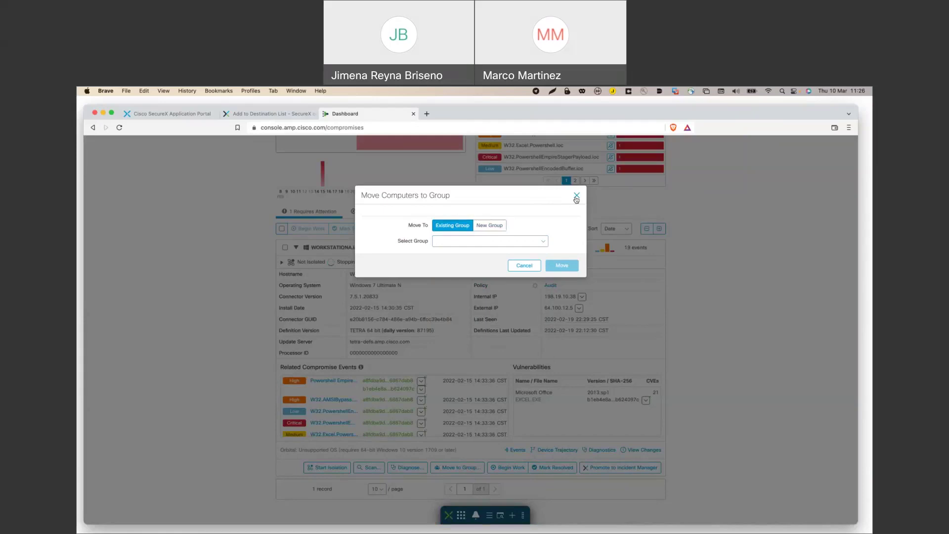
{"action": "left_click", "coordinate": [576, 196]}
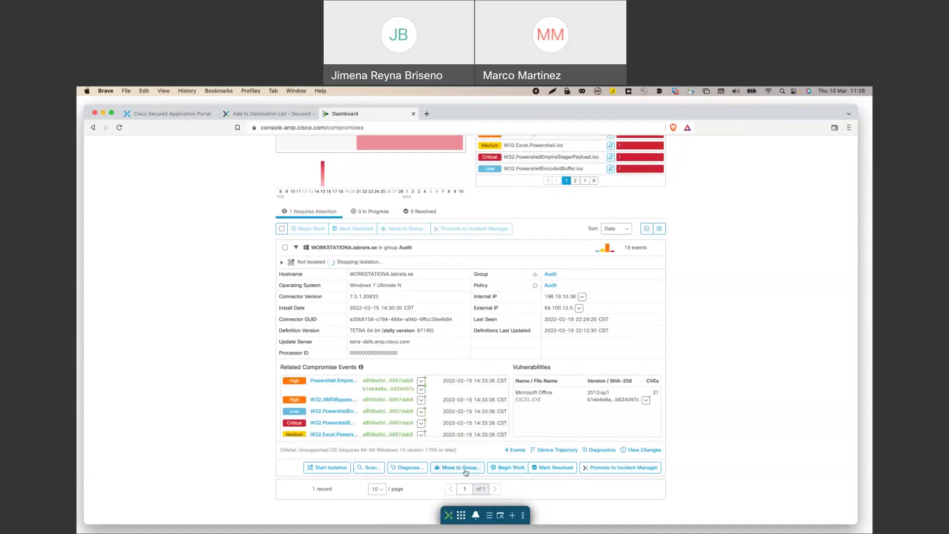
Begin work on the WORKSTATIONA.labrats.se compromise and promote it to the Incident Manager.
{"action": "left_click", "coordinate": [285, 247]}
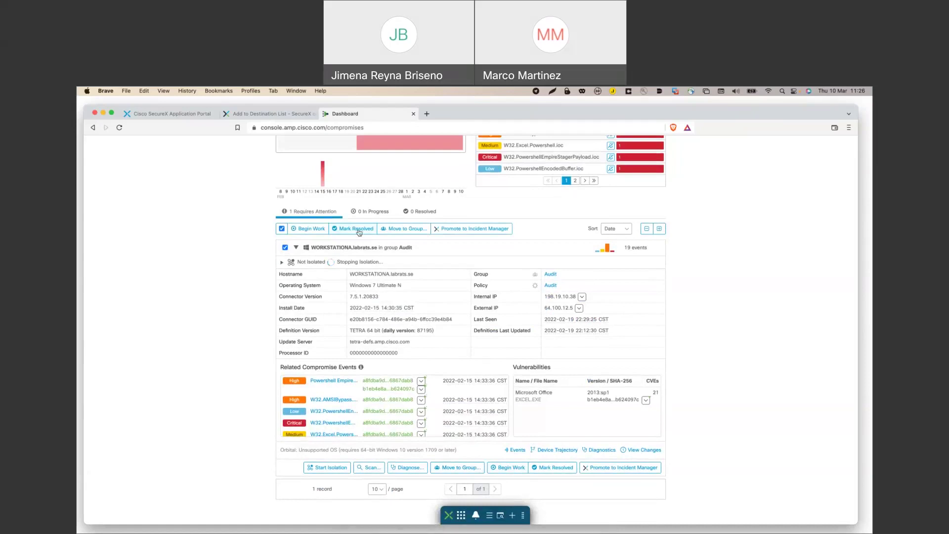
{"action": "left_click", "coordinate": [315, 229]}
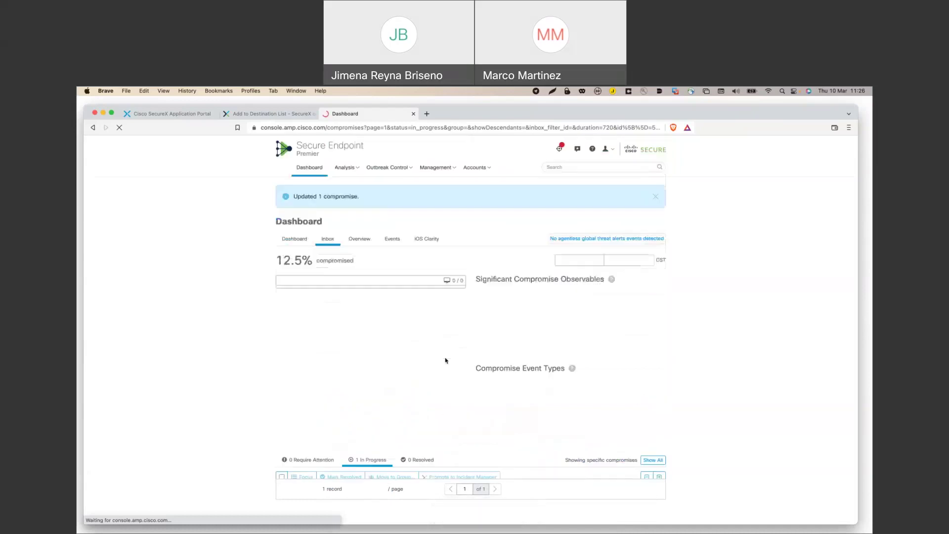
{"action": "scroll", "coordinate": [445, 360], "scroll_direction": "down", "scroll_amount": 2}
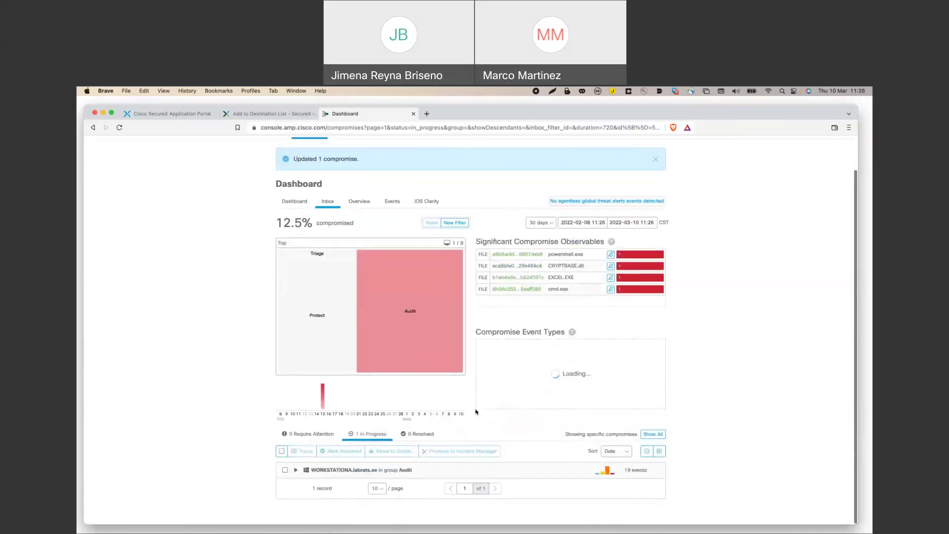
{"action": "left_click", "coordinate": [460, 455]}
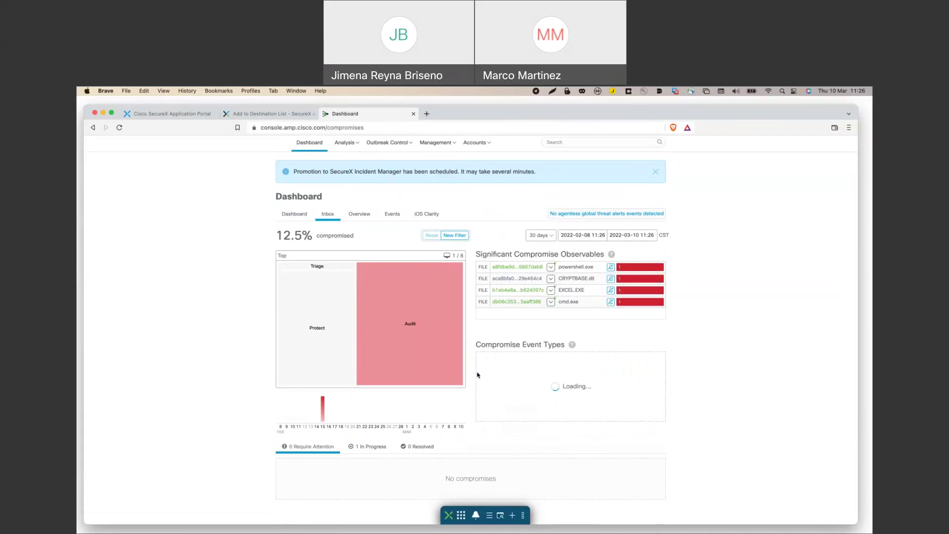
Show the in-progress compromises and examine the details and related compromise events of WORKSTATIONA.labrats.se.
{"action": "left_click", "coordinate": [374, 447]}
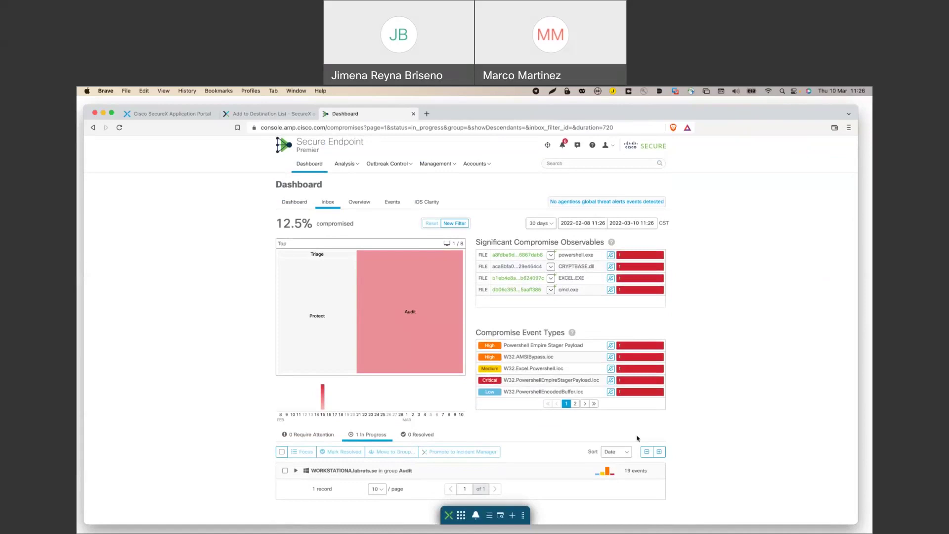
{"action": "left_click", "coordinate": [295, 470]}
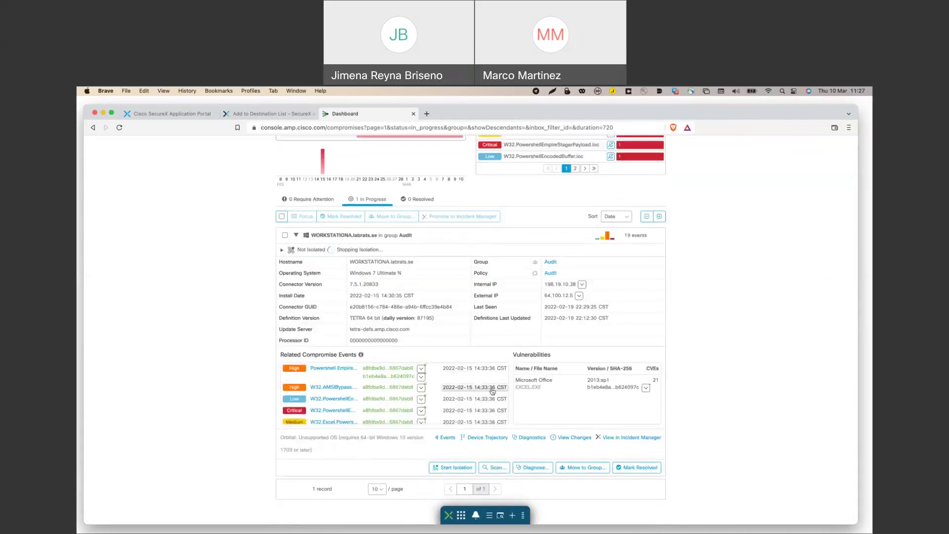
{"action": "scroll", "coordinate": [351, 404], "scroll_direction": "down", "scroll_amount": 5}
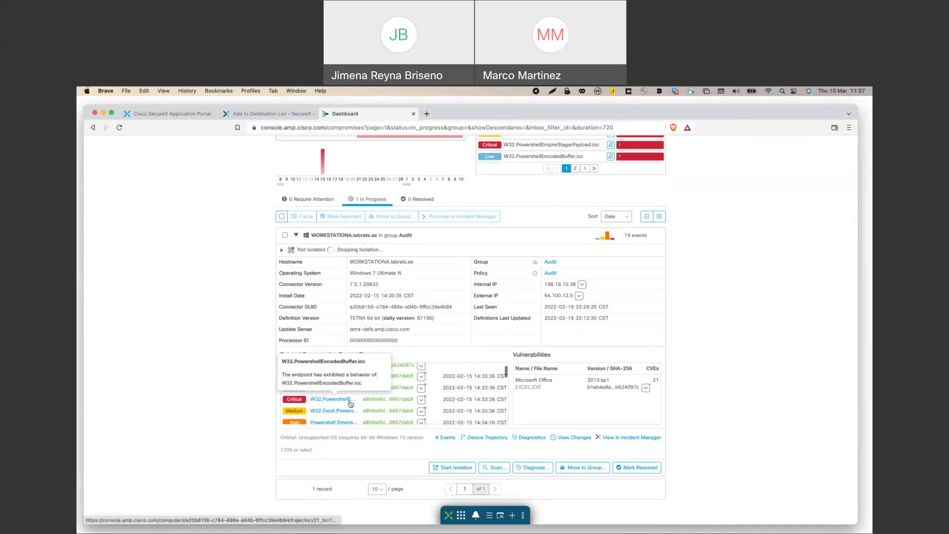
{"action": "scroll", "coordinate": [350, 404], "scroll_direction": "down", "scroll_amount": 5}
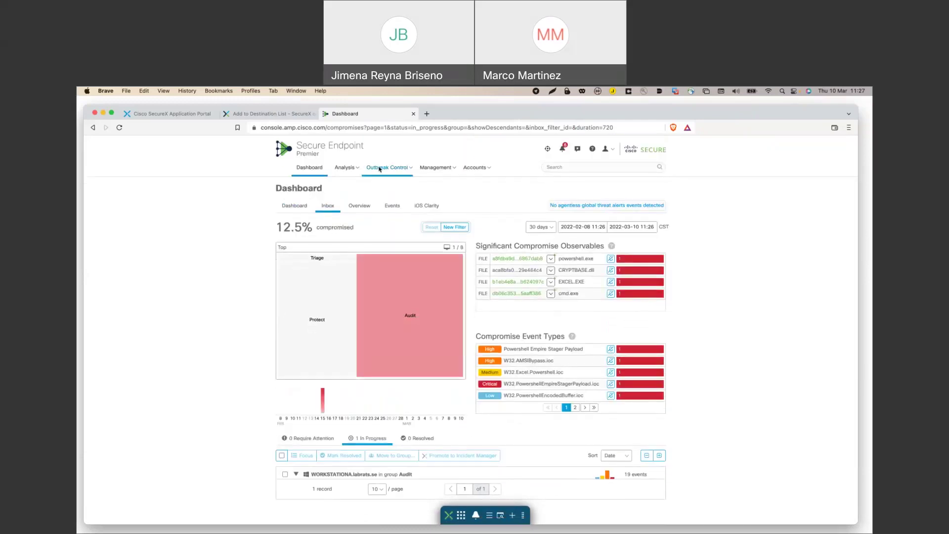
Go to Automated Actions and review the severity levels and groups available for Move Computer to Group upon Compromise.
{"action": "left_click", "coordinate": [379, 169]}
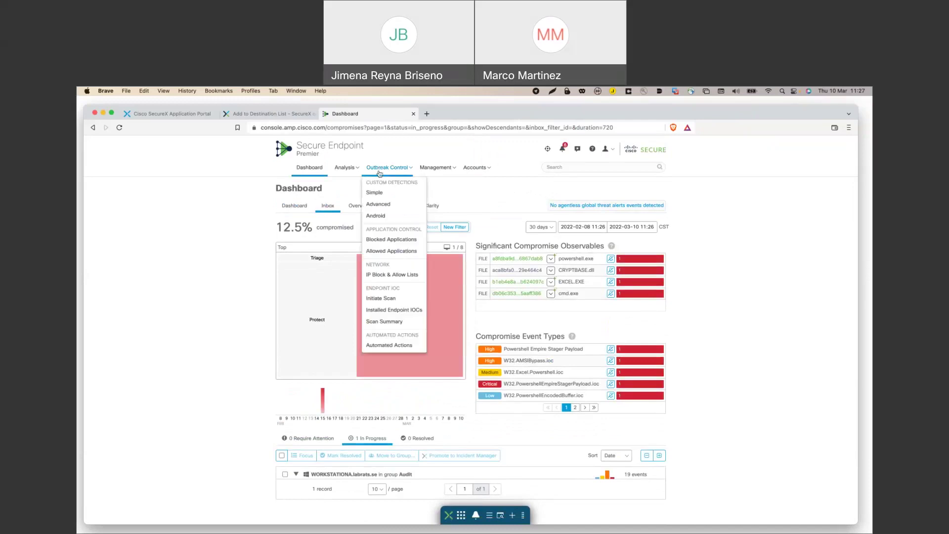
{"action": "left_click", "coordinate": [380, 349]}
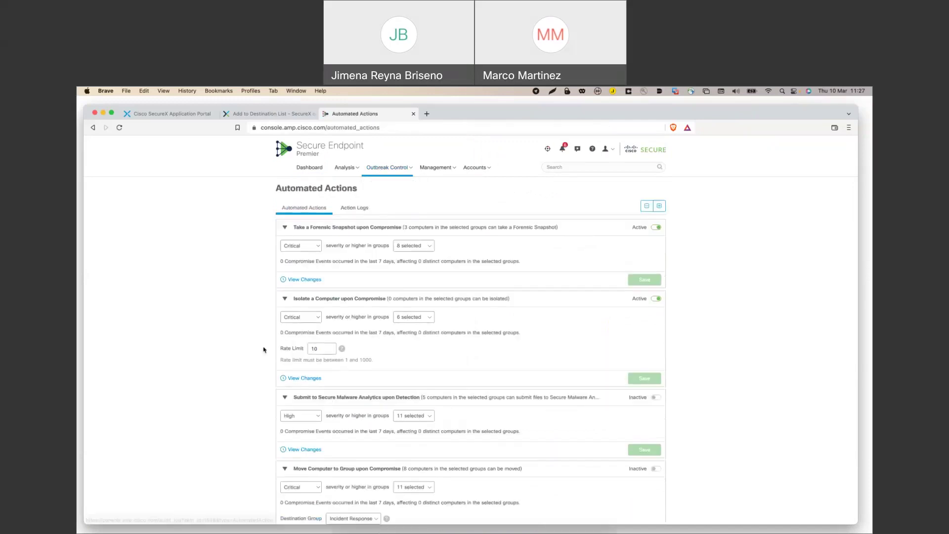
{"action": "scroll", "coordinate": [258, 410], "scroll_direction": "down", "scroll_amount": 3}
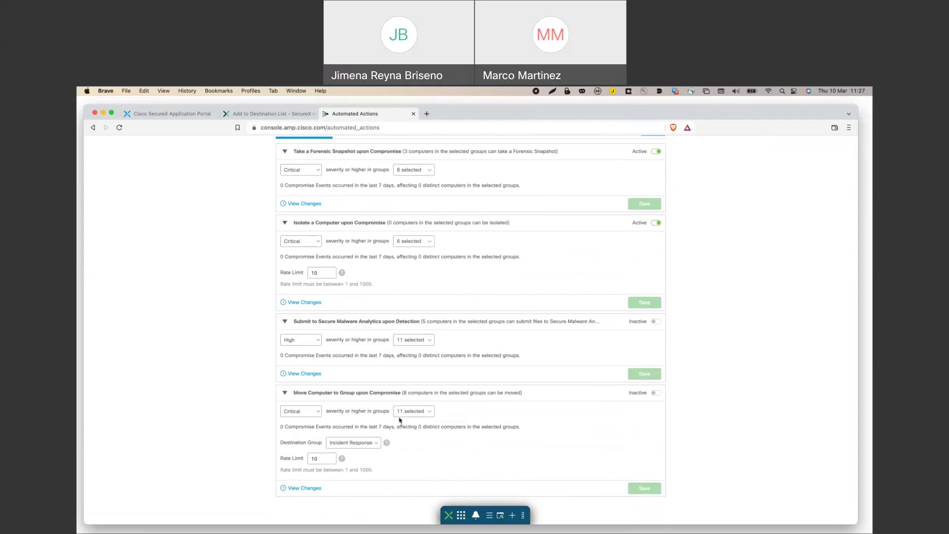
{"action": "left_click", "coordinate": [289, 413]}
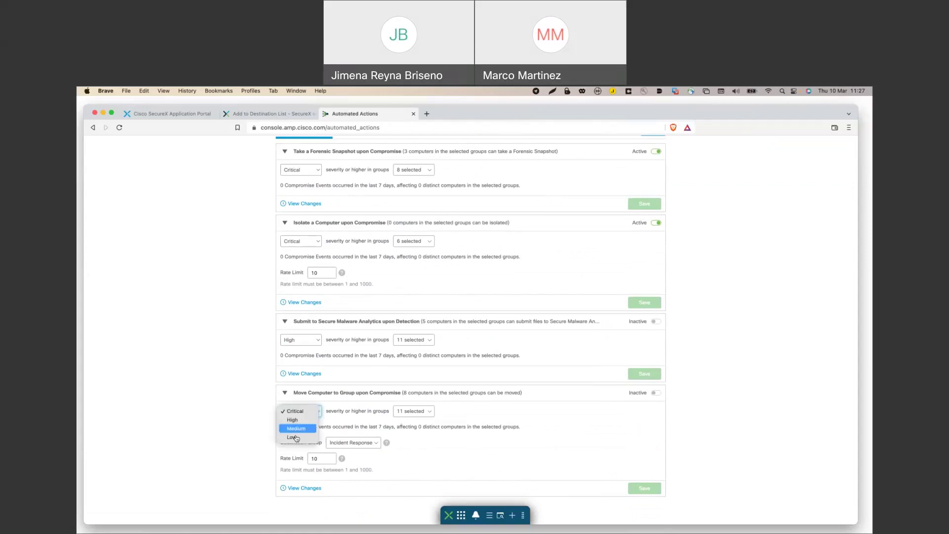
{"action": "left_click", "coordinate": [410, 411]}
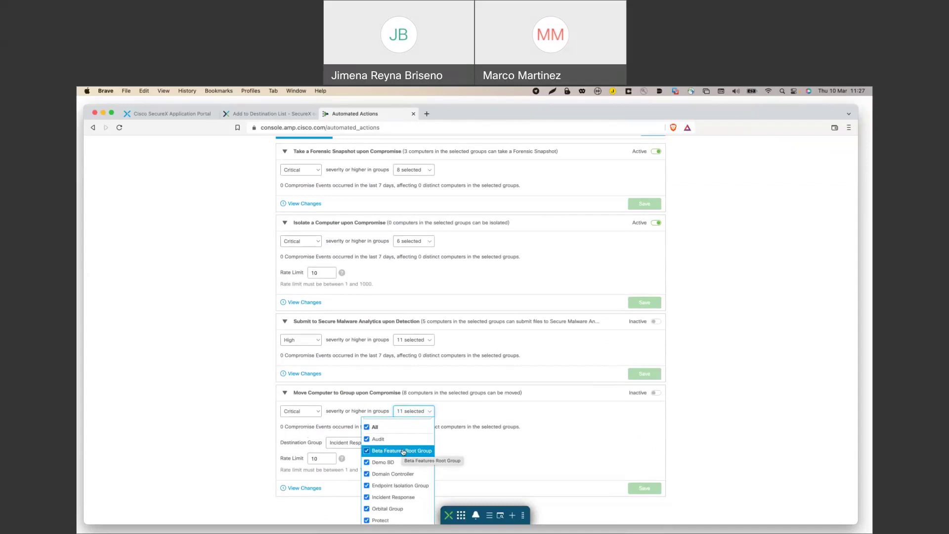
{"action": "left_click", "coordinate": [193, 423]}
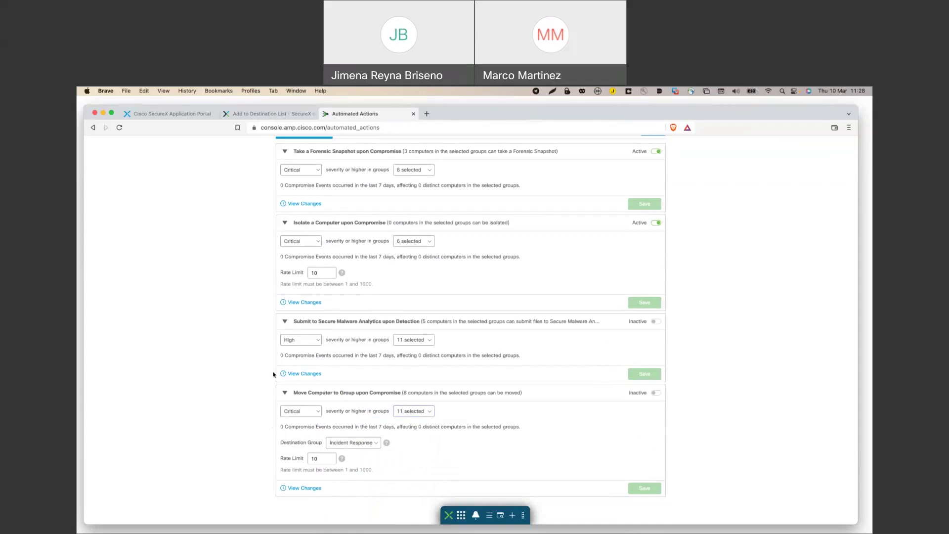
Collapse the Move Computer to Group action and review the severity and group choices for Submit to Secure Malware Analytics upon Detection.
{"action": "scroll", "coordinate": [273, 374], "scroll_direction": "up", "scroll_amount": 3}
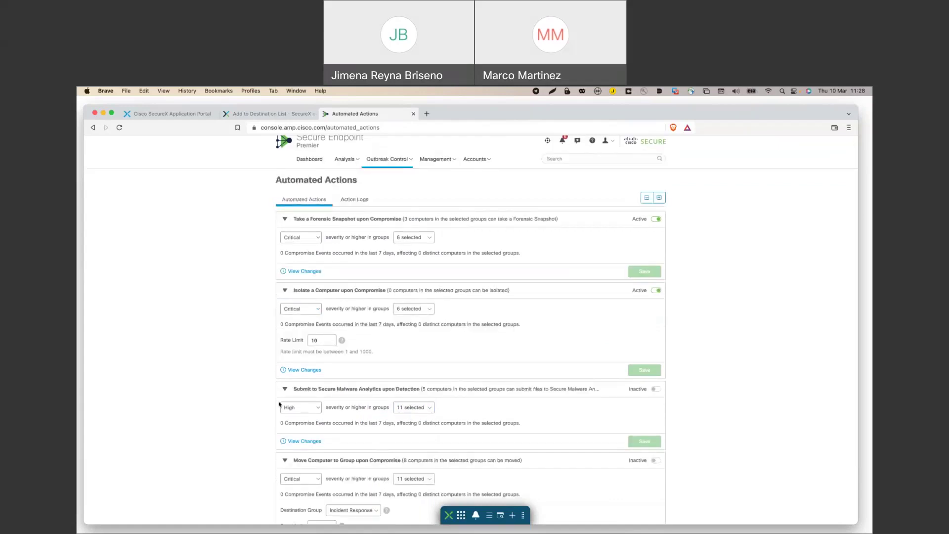
{"action": "left_click", "coordinate": [289, 461]}
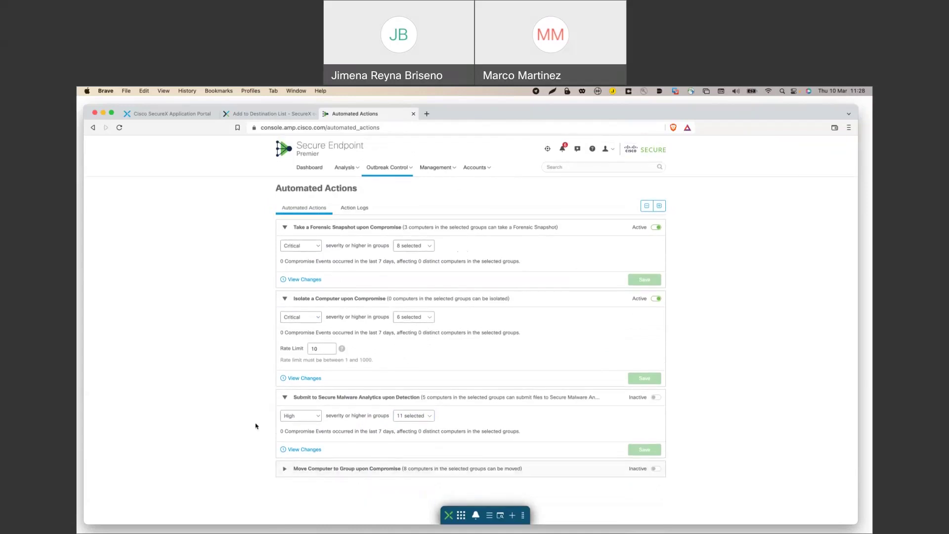
{"action": "left_click", "coordinate": [300, 416]}
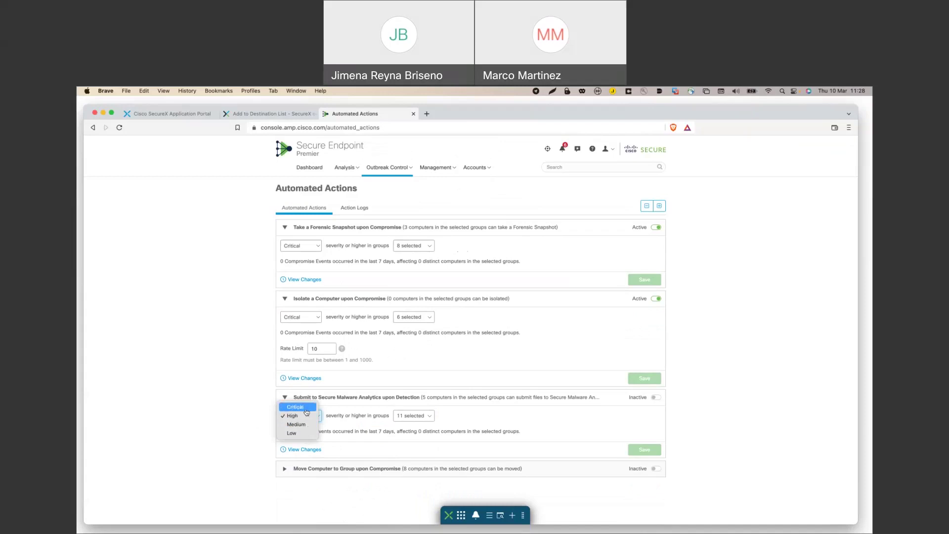
{"action": "left_click", "coordinate": [414, 415]}
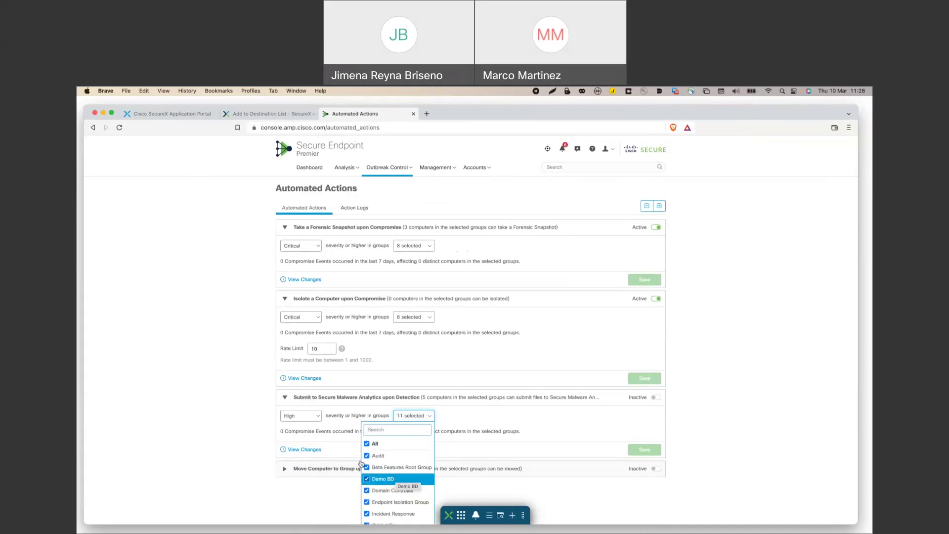
Collapse the Submit to Secure Malware Analytics upon Detection action and open the File Analysis page in a new browser tab.
{"action": "left_click", "coordinate": [262, 402]}
{"action": "left_click", "coordinate": [291, 398]}
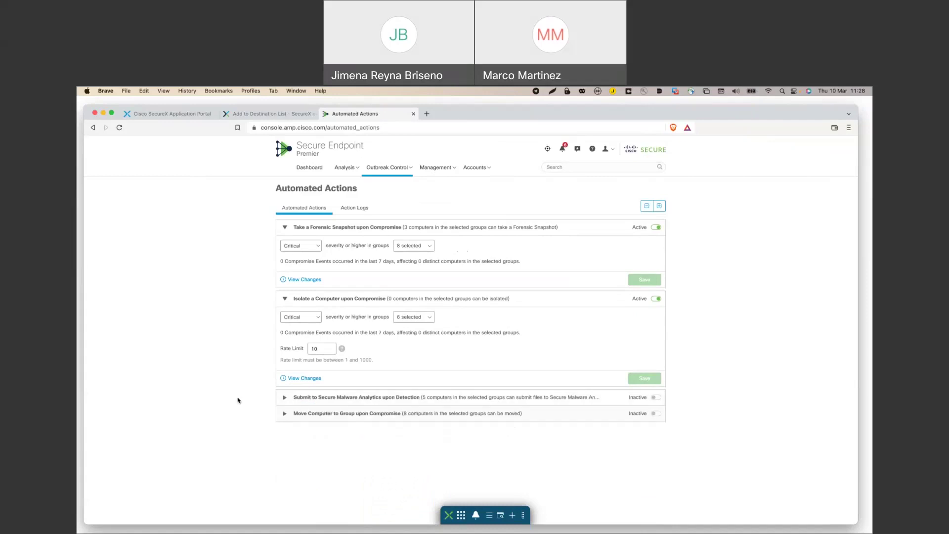
{"action": "left_click", "coordinate": [351, 168]}
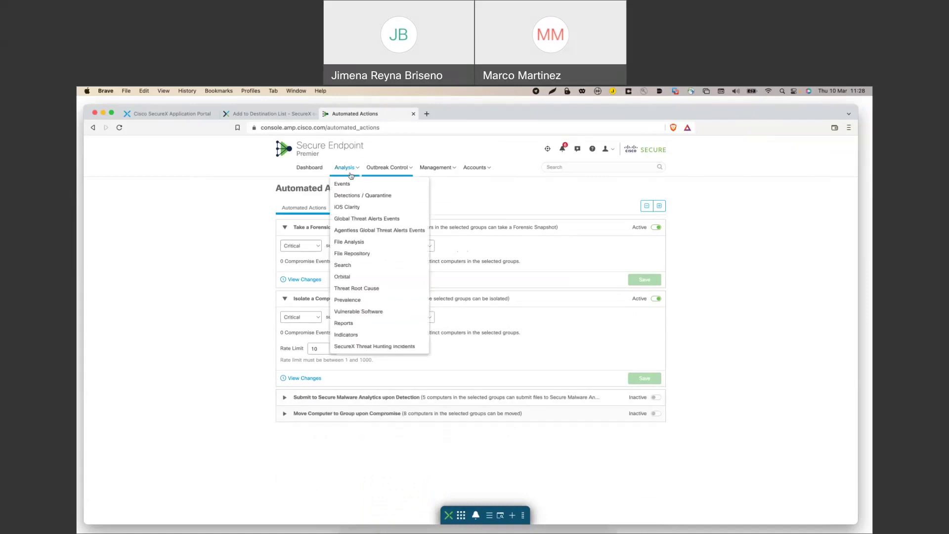
{"action": "right_click", "coordinate": [353, 241]}
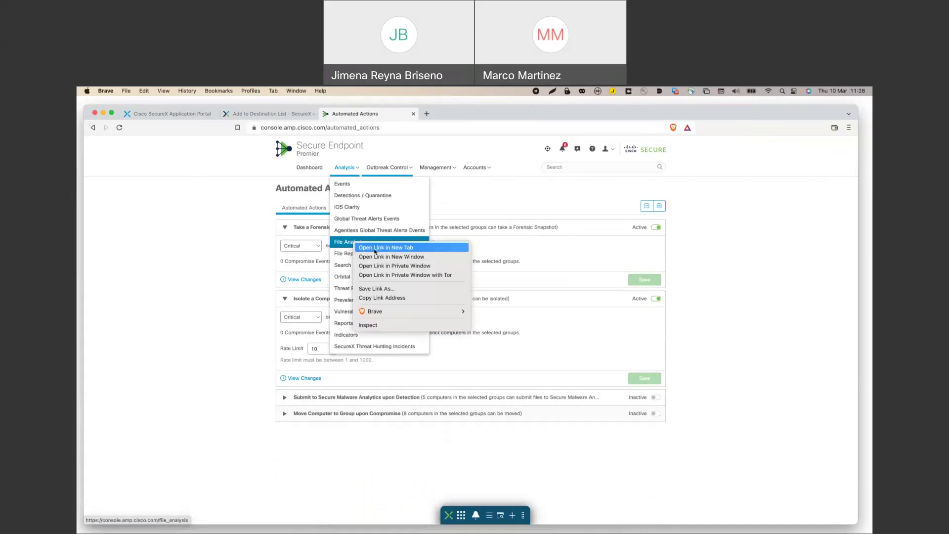
{"action": "left_click", "coordinate": [375, 248]}
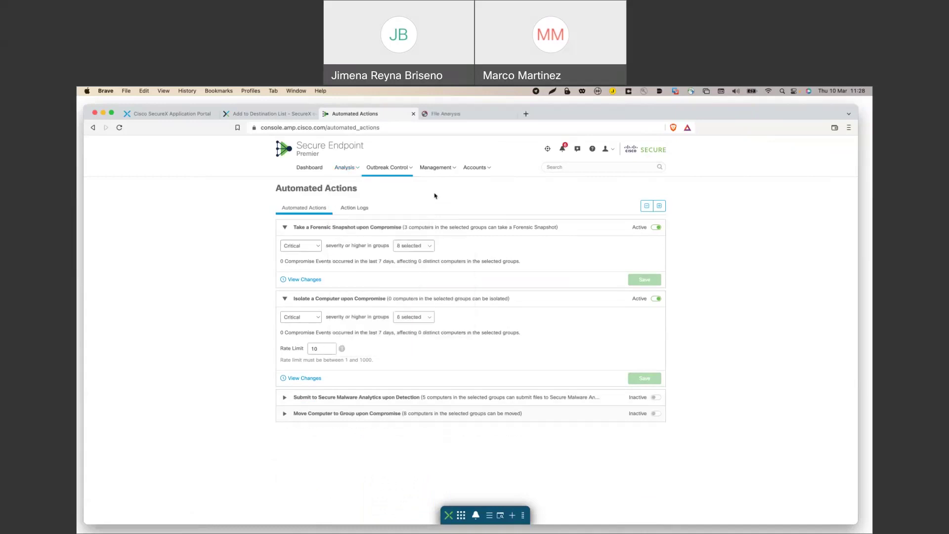
{"action": "key", "text": "ctrl+Tab"}
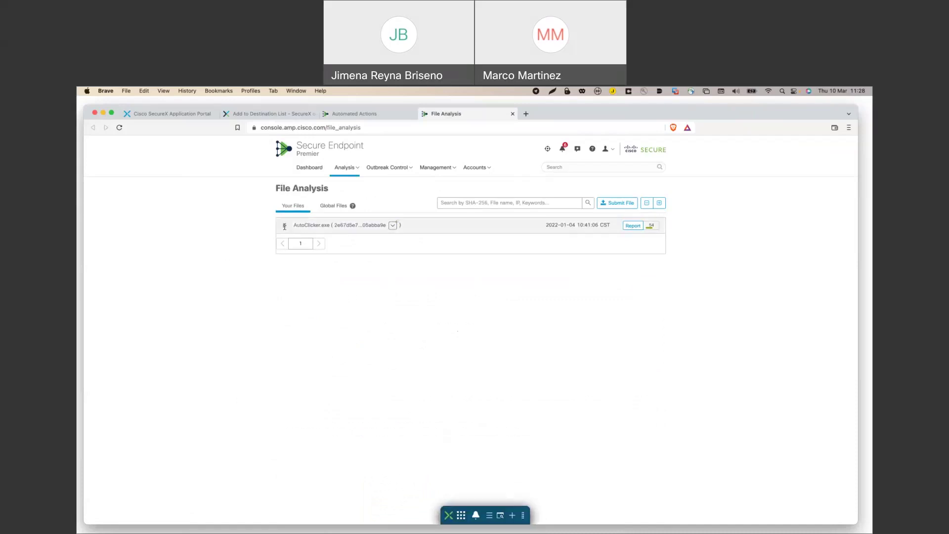
Show the global files in File Analysis and examine the first file's threat score and behavioral indicators.
{"action": "left_click", "coordinate": [330, 208]}
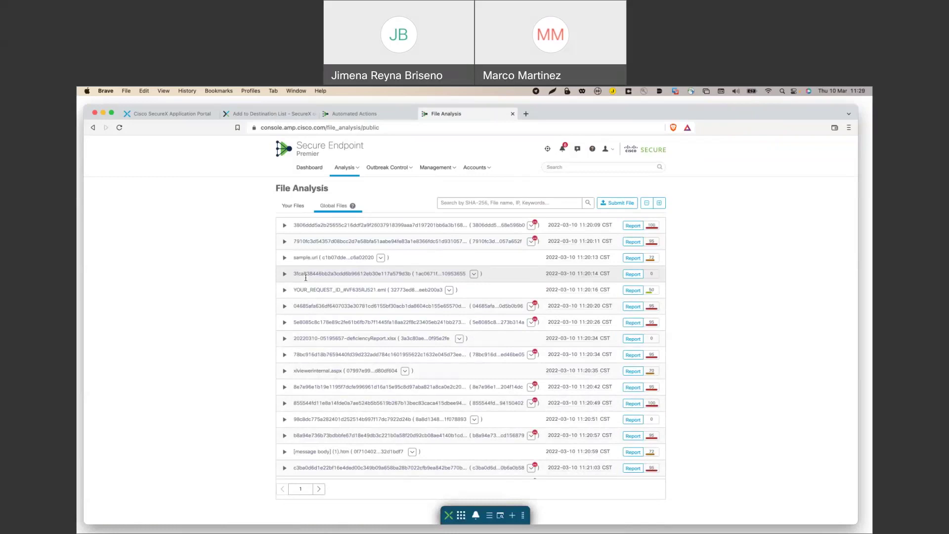
{"action": "left_click", "coordinate": [285, 226]}
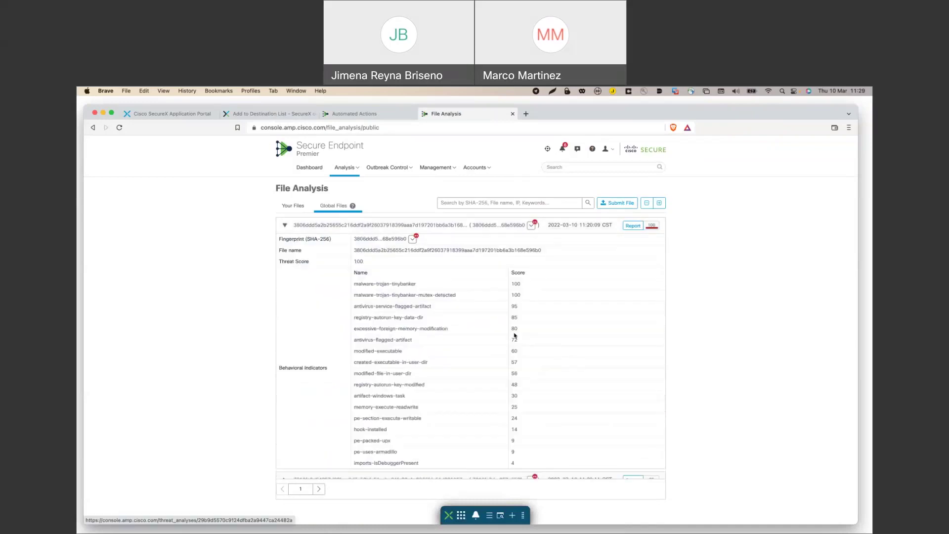
{"action": "scroll", "coordinate": [498, 388], "scroll_direction": "down", "scroll_amount": 2}
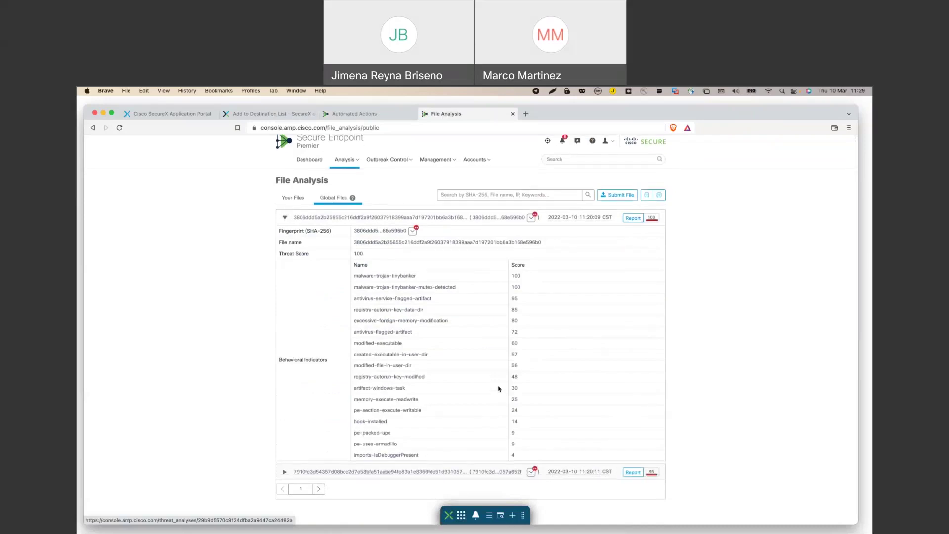
{"action": "scroll", "coordinate": [366, 300], "scroll_direction": "down", "scroll_amount": 1}
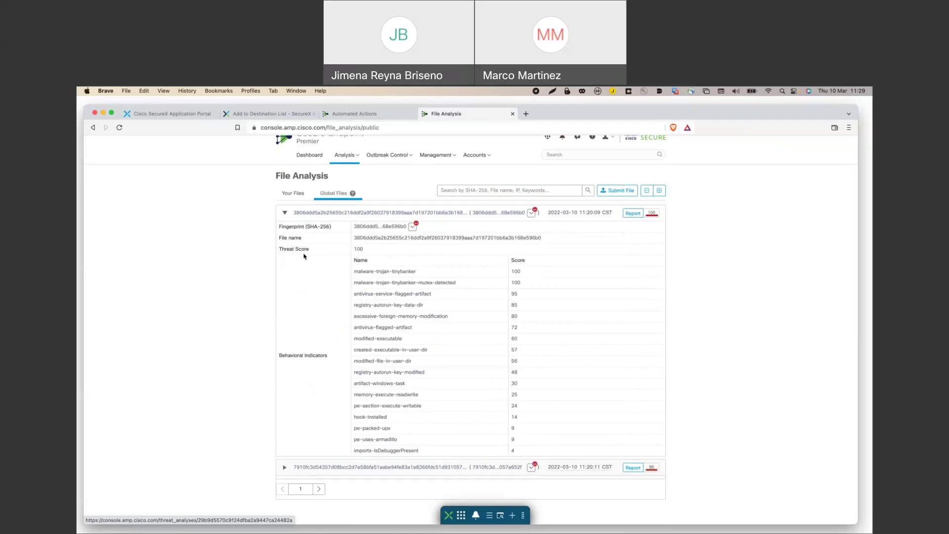
{"action": "scroll", "coordinate": [304, 255], "scroll_direction": "up", "scroll_amount": 2}
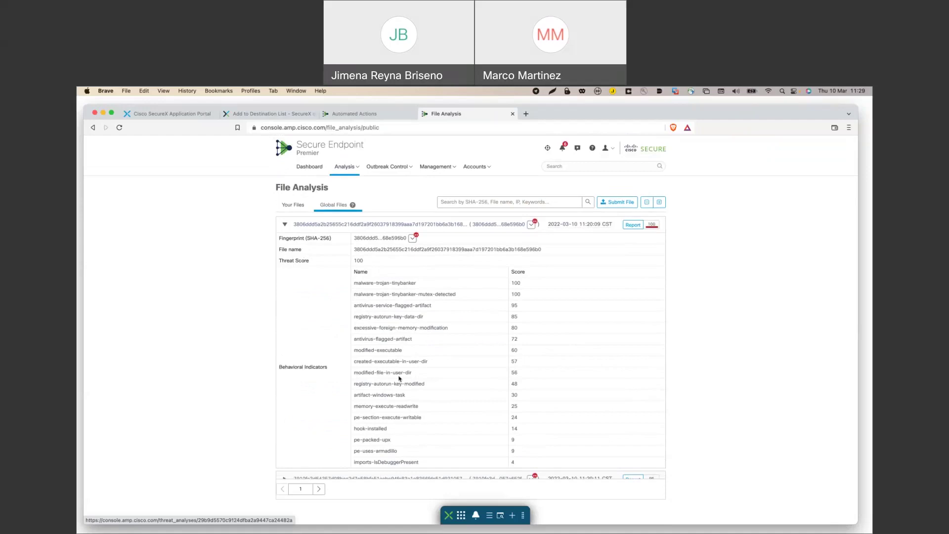
{"action": "scroll", "coordinate": [399, 378], "scroll_direction": "down", "scroll_amount": 2}
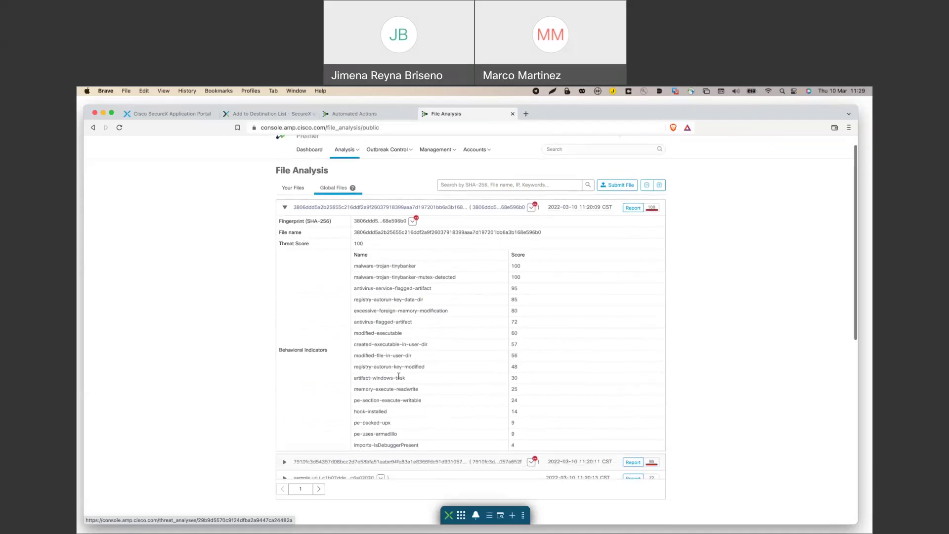
{"action": "scroll", "coordinate": [399, 376], "scroll_direction": "up", "scroll_amount": 2}
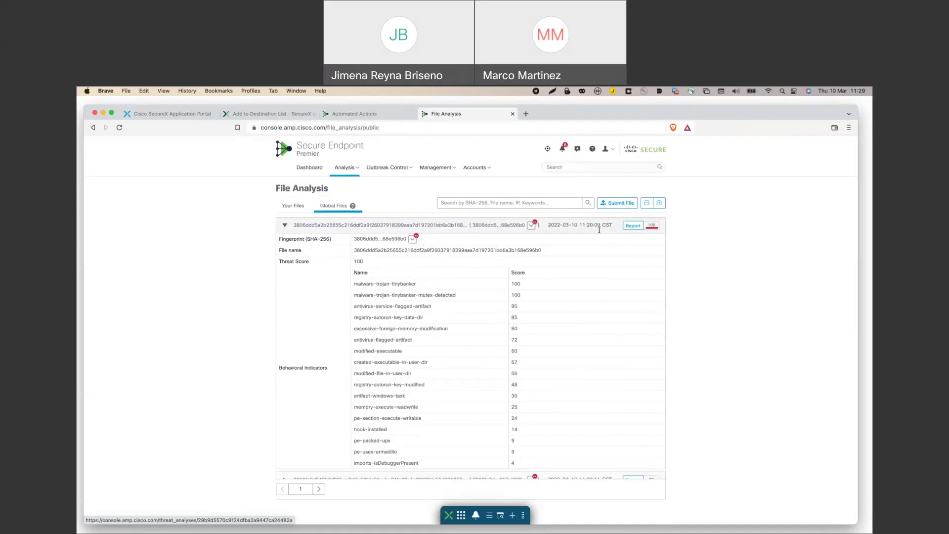
Open the first file's analysis report and read the TinyBanker Trojan Mutex Detected and TinyBanker Trojan Detected indicators.
{"action": "left_click", "coordinate": [632, 226]}
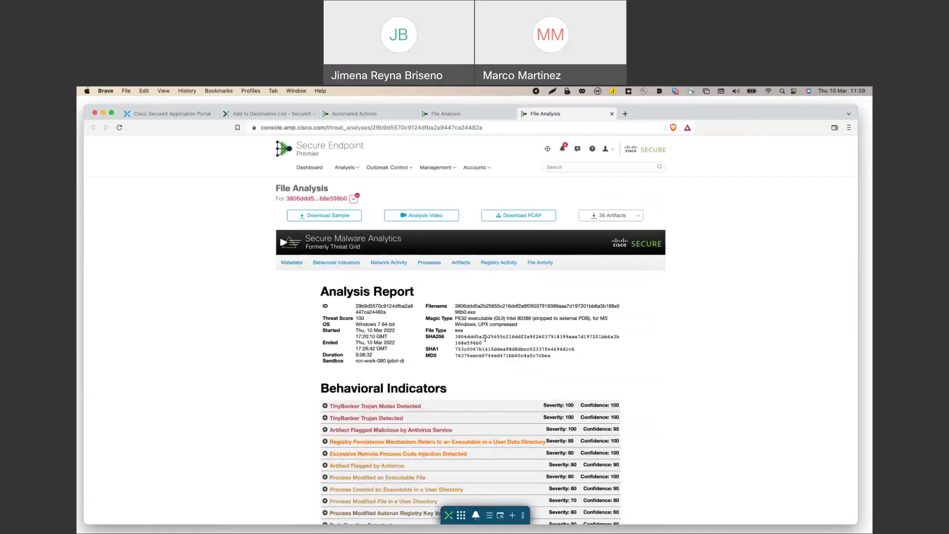
{"action": "scroll", "coordinate": [470, 380], "scroll_direction": "down", "scroll_amount": 1}
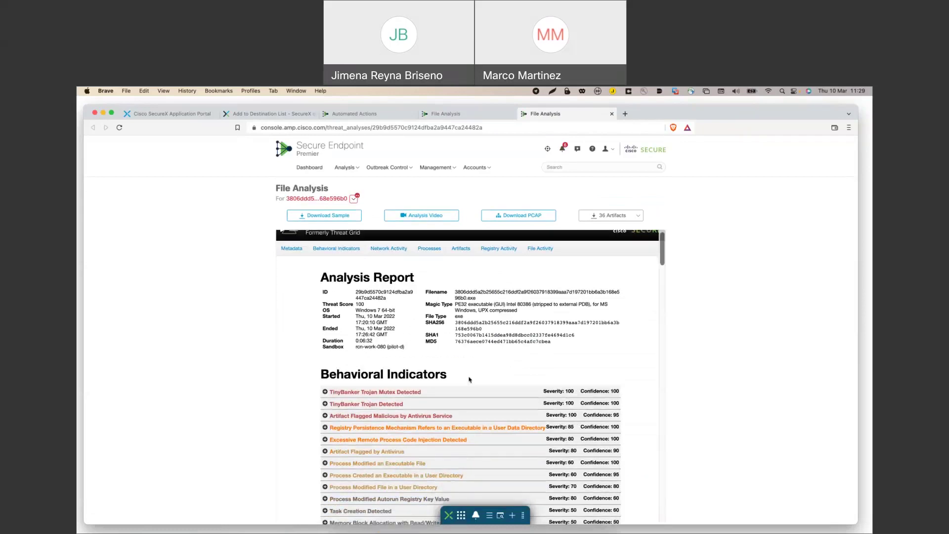
{"action": "triple_click", "coordinate": [424, 371]}
{"action": "scroll", "coordinate": [535, 361], "scroll_direction": "down", "scroll_amount": 3}
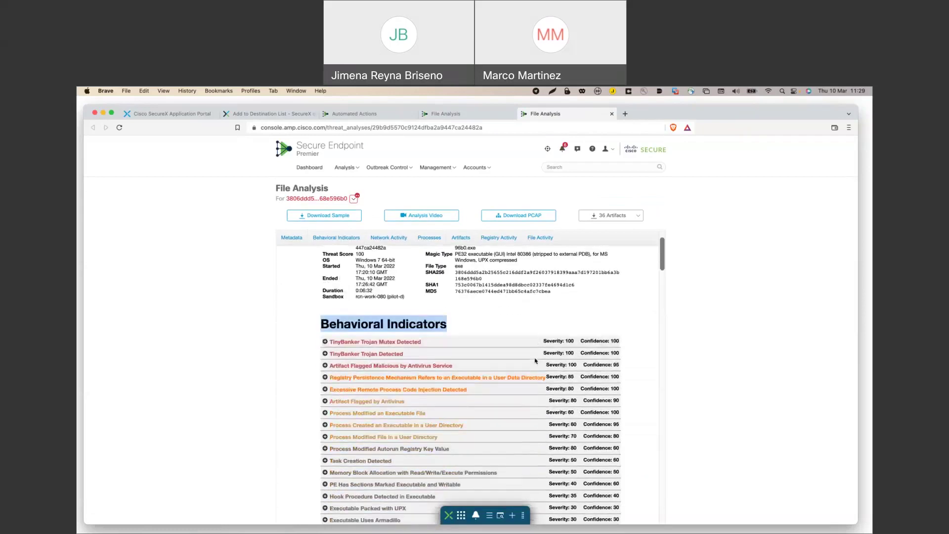
{"action": "left_click", "coordinate": [325, 342]}
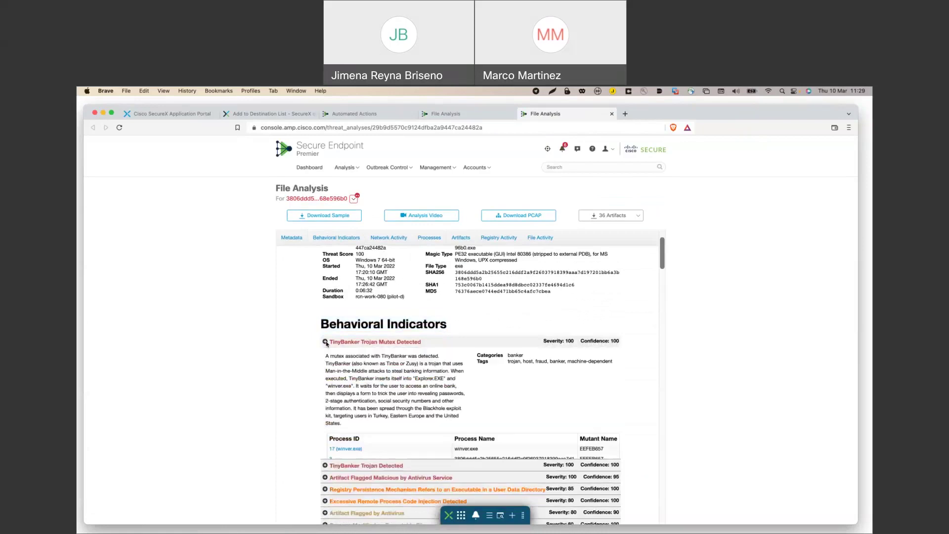
{"action": "scroll", "coordinate": [384, 382], "scroll_direction": "down", "scroll_amount": 1}
{"action": "scroll", "coordinate": [384, 382], "scroll_direction": "down", "scroll_amount": 7}
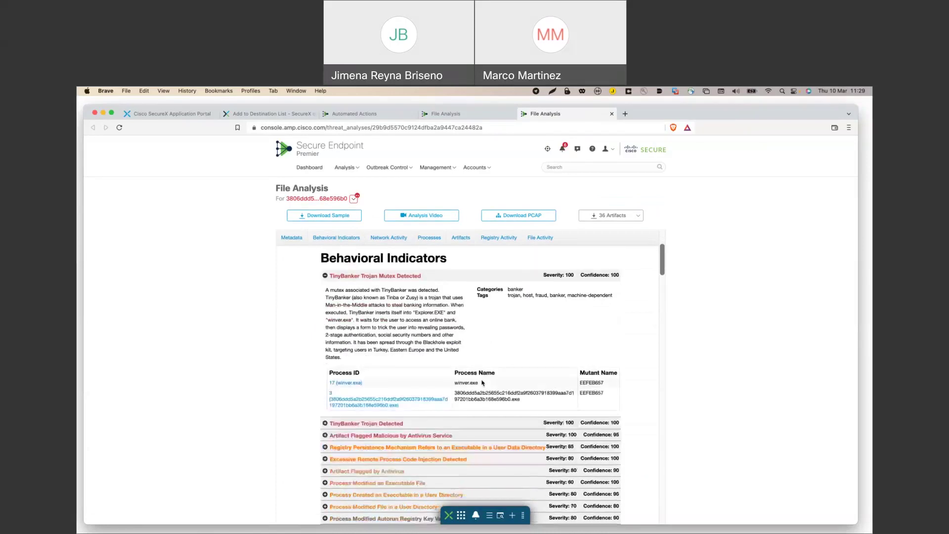
{"action": "scroll", "coordinate": [482, 382], "scroll_direction": "down", "scroll_amount": 2}
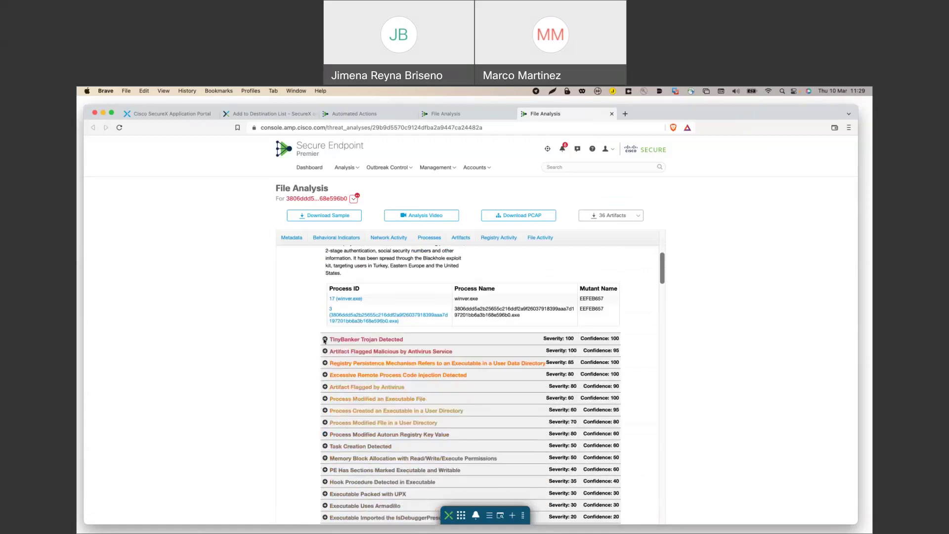
{"action": "left_click", "coordinate": [325, 339]}
{"action": "scroll", "coordinate": [421, 374], "scroll_direction": "down", "scroll_amount": 7}
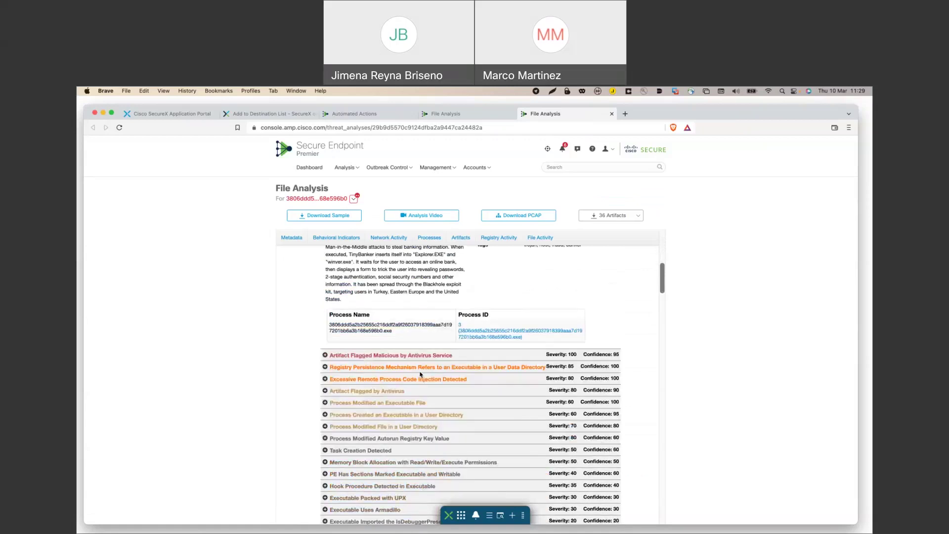
Review the antivirus detections under Artifact Flagged Malicious by Antivirus Service and the details of the registry persistence indicator.
{"action": "left_click", "coordinate": [325, 354]}
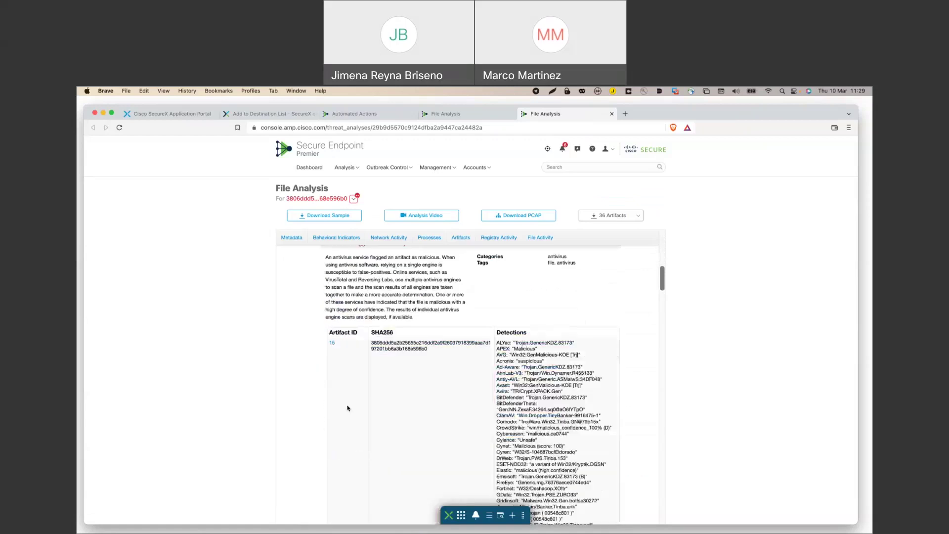
{"action": "scroll", "coordinate": [347, 407], "scroll_direction": "down", "scroll_amount": 10}
{"action": "left_click_drag", "start_coordinate": [512, 285], "coordinate": [551, 419]}
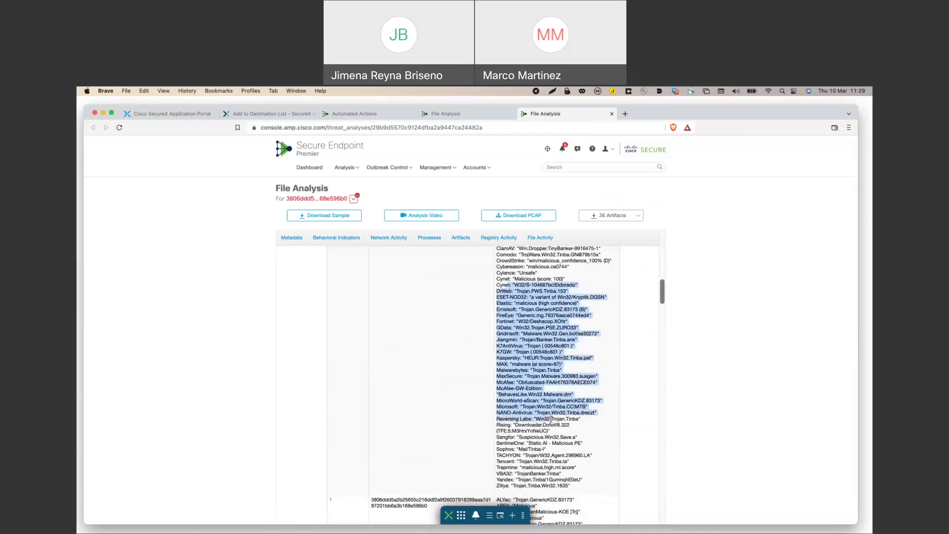
{"action": "scroll", "coordinate": [551, 419], "scroll_direction": "down", "scroll_amount": 15}
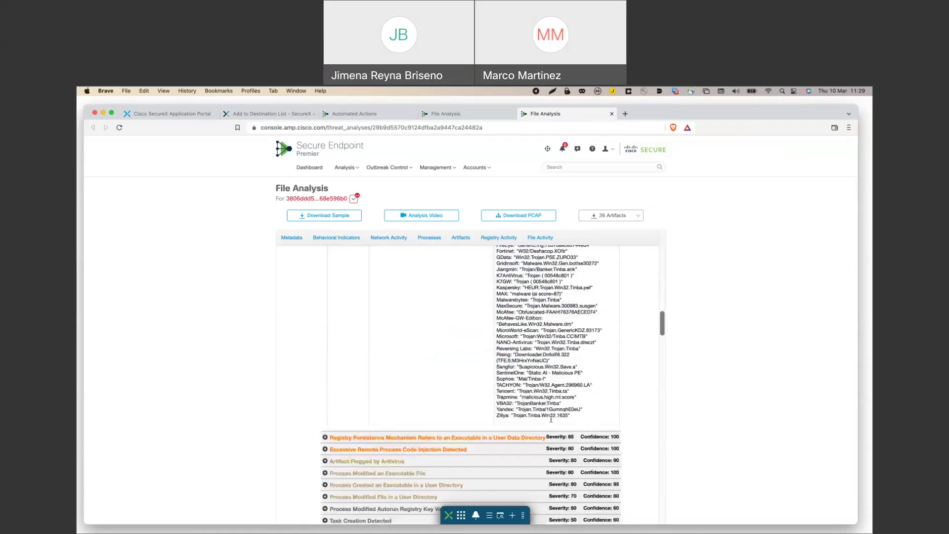
{"action": "scroll", "coordinate": [551, 421], "scroll_direction": "up", "scroll_amount": 3}
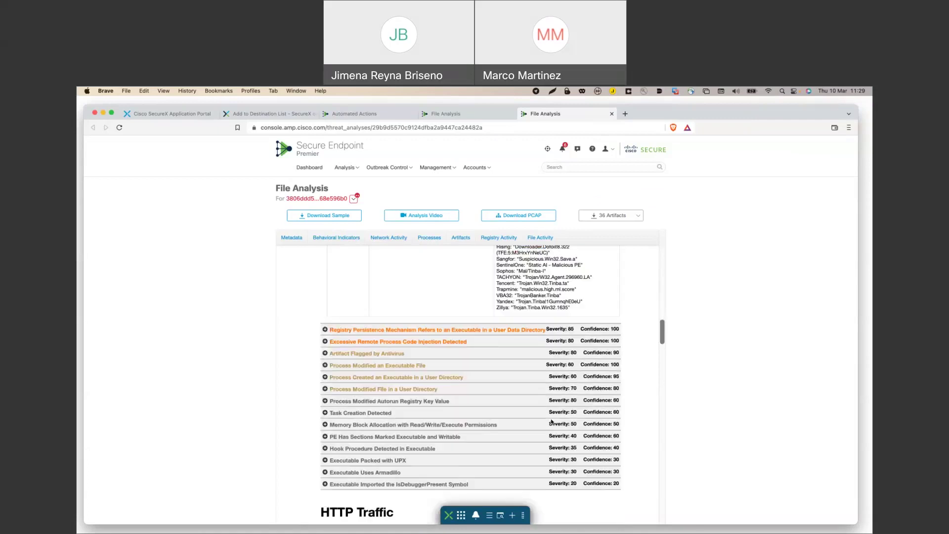
{"action": "left_click", "coordinate": [325, 330]}
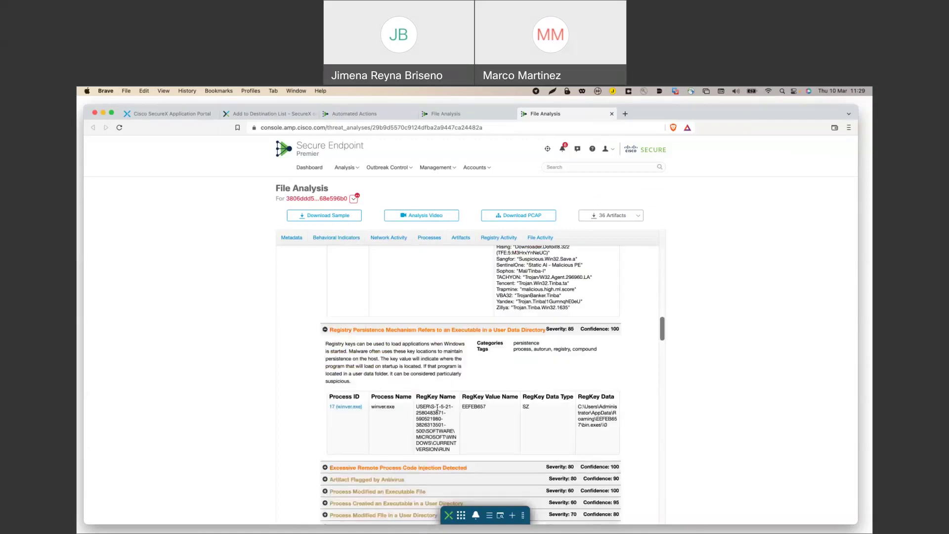
{"action": "scroll", "coordinate": [437, 408], "scroll_direction": "down", "scroll_amount": 7}
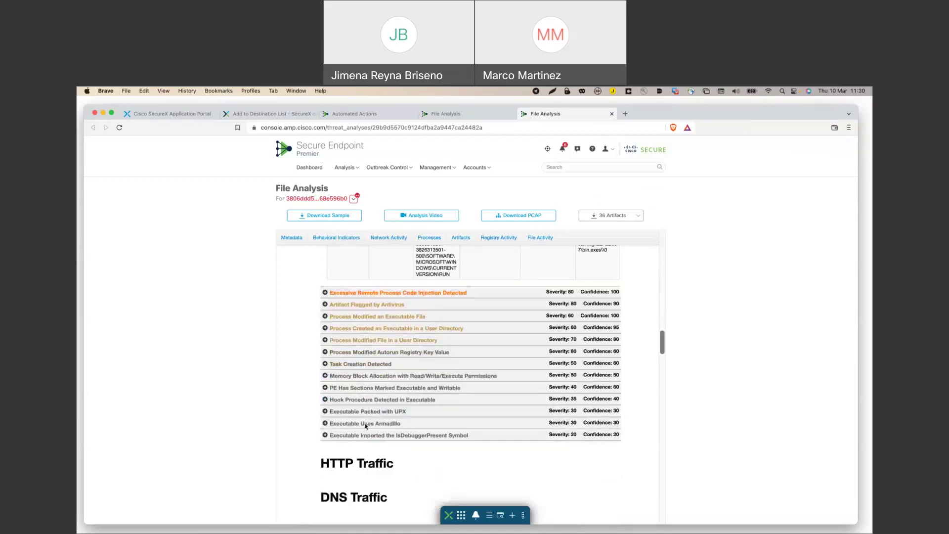
Examine the report's network traffic, TCP/IP streams, processes and artifacts down to the Registry Activity section.
{"action": "scroll", "coordinate": [365, 426], "scroll_direction": "down", "scroll_amount": 7}
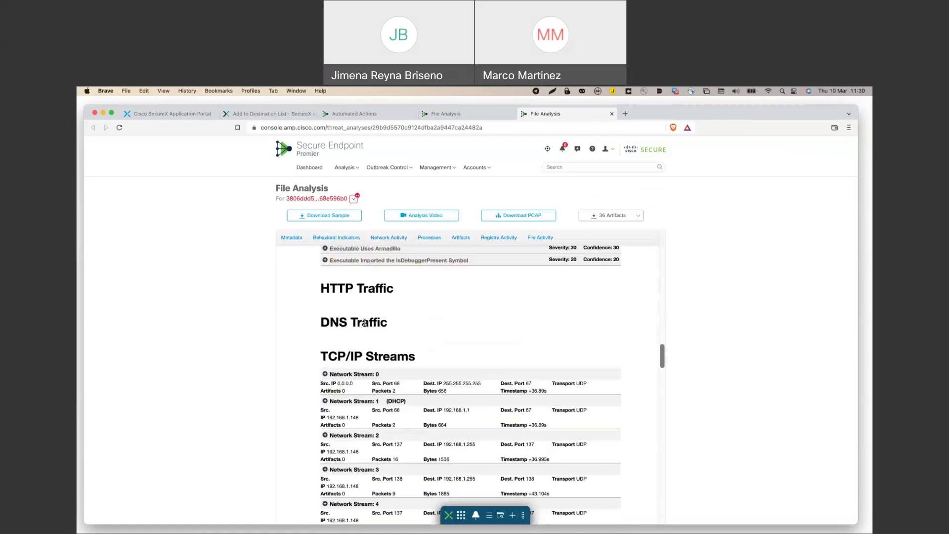
{"action": "scroll", "coordinate": [364, 322], "scroll_direction": "down", "scroll_amount": 12}
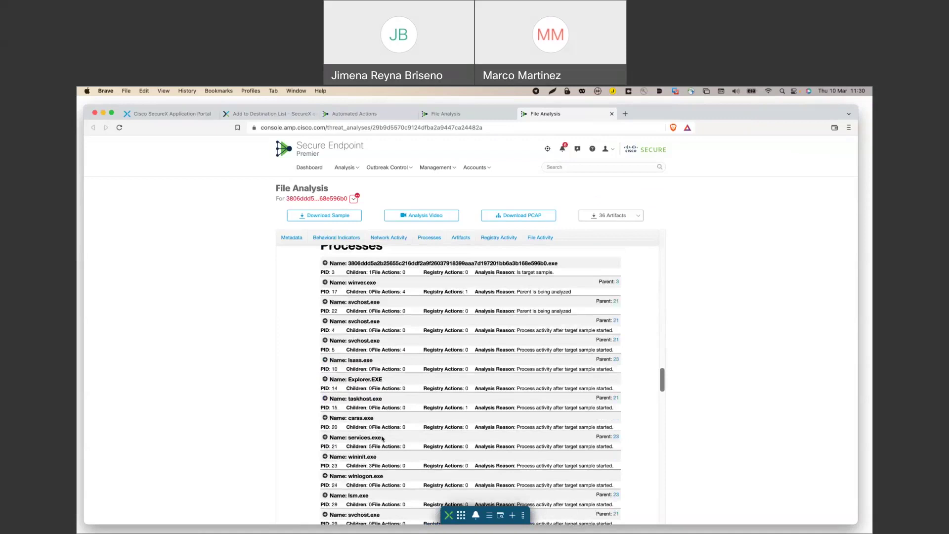
{"action": "scroll", "coordinate": [382, 438], "scroll_direction": "up", "scroll_amount": 5}
{"action": "scroll", "coordinate": [382, 435], "scroll_direction": "up", "scroll_amount": 4}
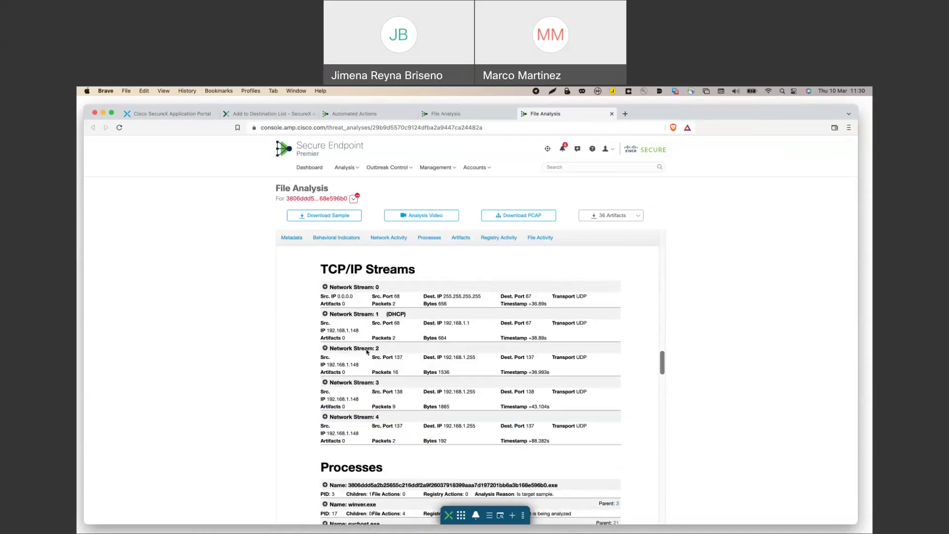
{"action": "scroll", "coordinate": [366, 351], "scroll_direction": "down", "scroll_amount": 10}
{"action": "scroll", "coordinate": [366, 370], "scroll_direction": "down", "scroll_amount": 15}
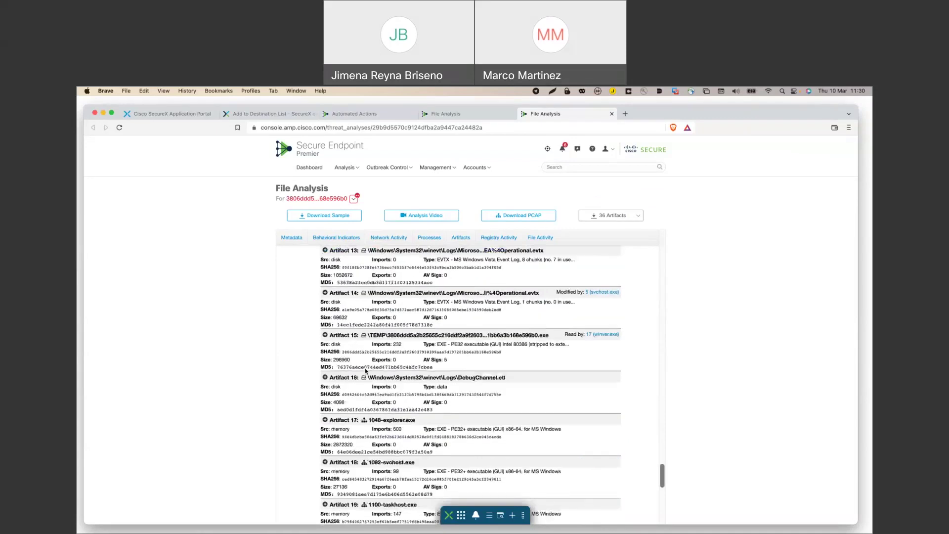
{"action": "scroll", "coordinate": [377, 336], "scroll_direction": "down", "scroll_amount": 20}
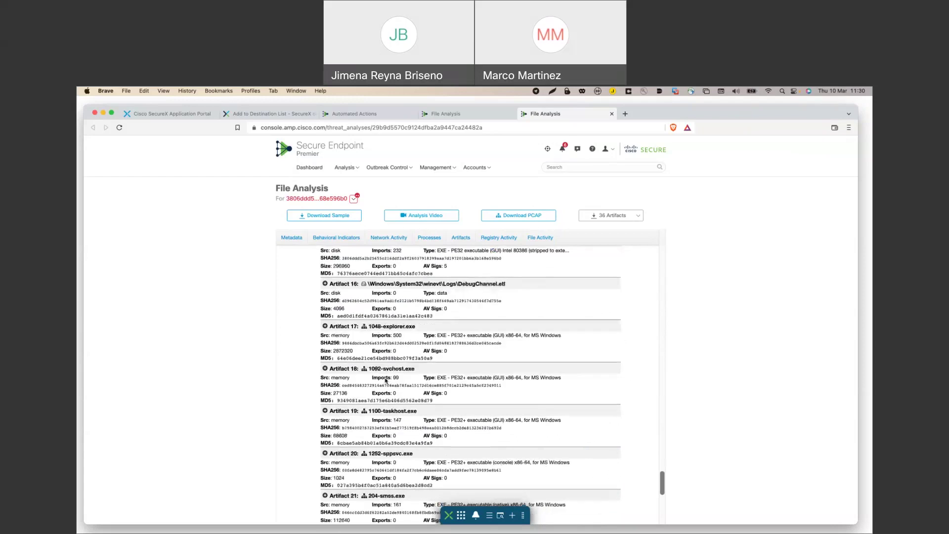
{"action": "scroll", "coordinate": [386, 380], "scroll_direction": "down", "scroll_amount": 14}
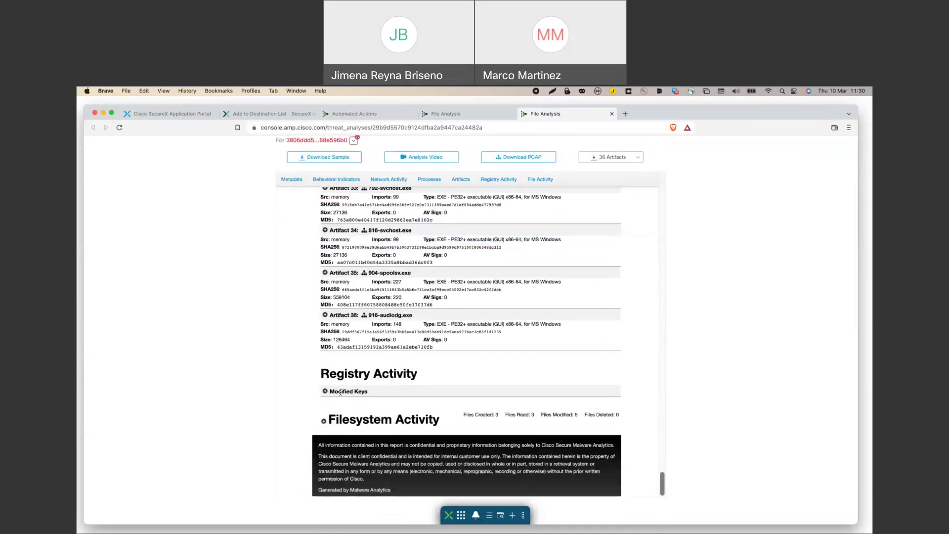
Expand the modified registry keys and the Filesystem Activity section and review their entries.
{"action": "left_click", "coordinate": [340, 392]}
{"action": "left_click", "coordinate": [369, 418]}
{"action": "scroll", "coordinate": [368, 424], "scroll_direction": "down", "scroll_amount": 3}
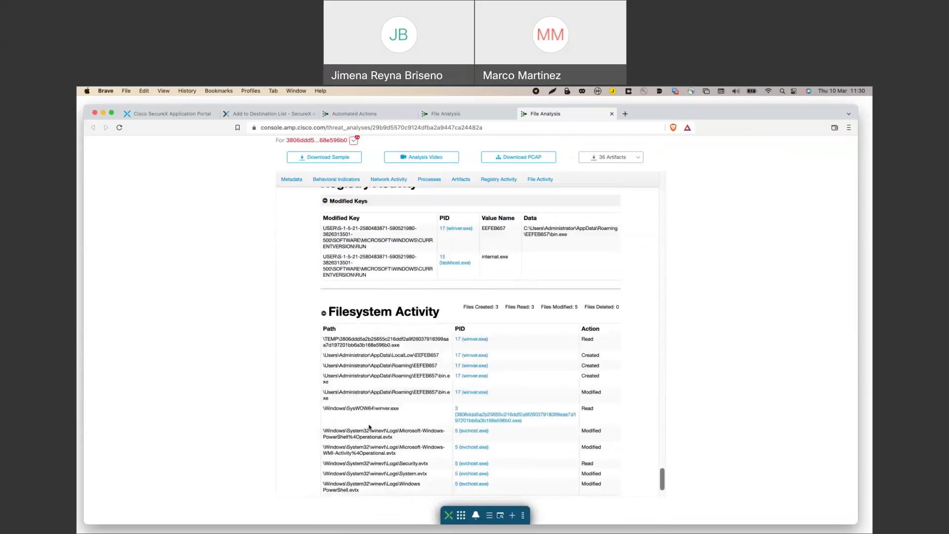
Return to the start of the analysis report and play the sample's analysis video.
{"action": "scroll", "coordinate": [369, 425], "scroll_direction": "up", "scroll_amount": 20}
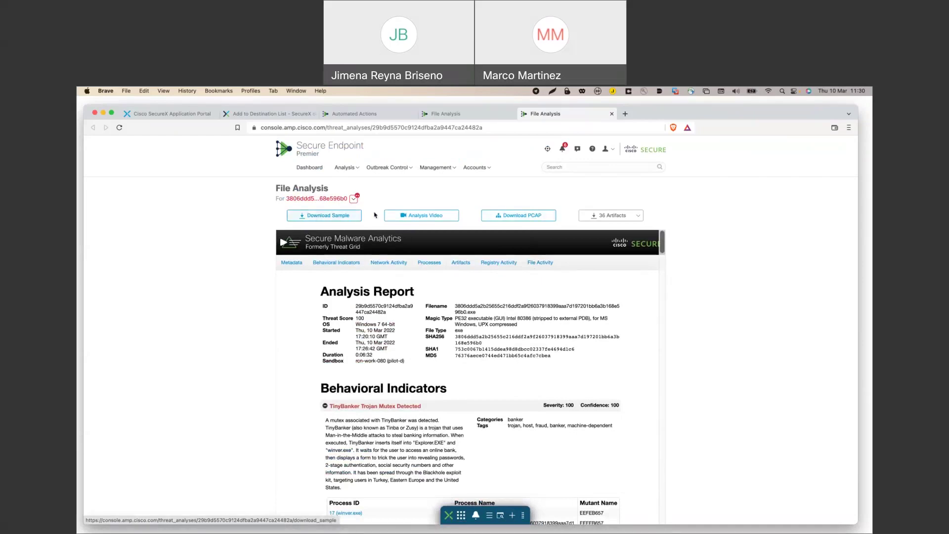
{"action": "left_click", "coordinate": [416, 216]}
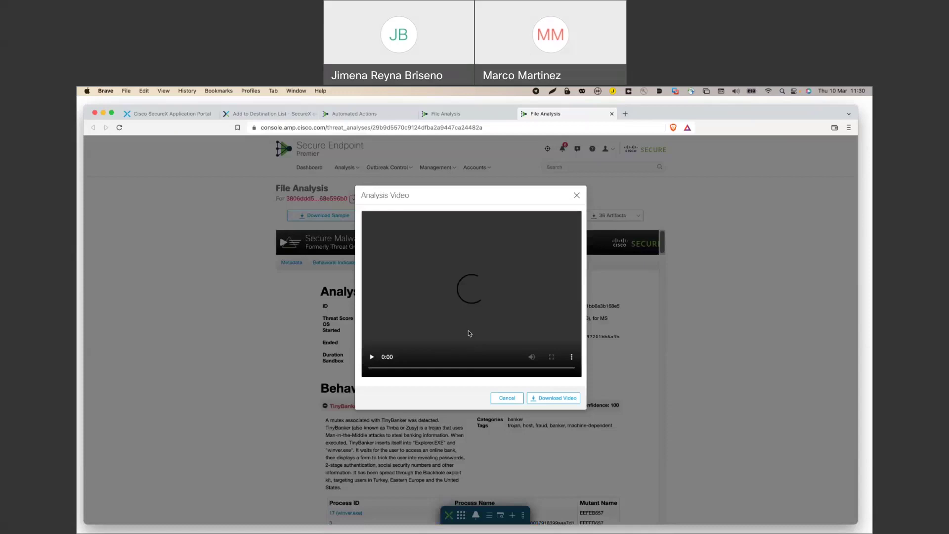
{"action": "left_click", "coordinate": [372, 357]}
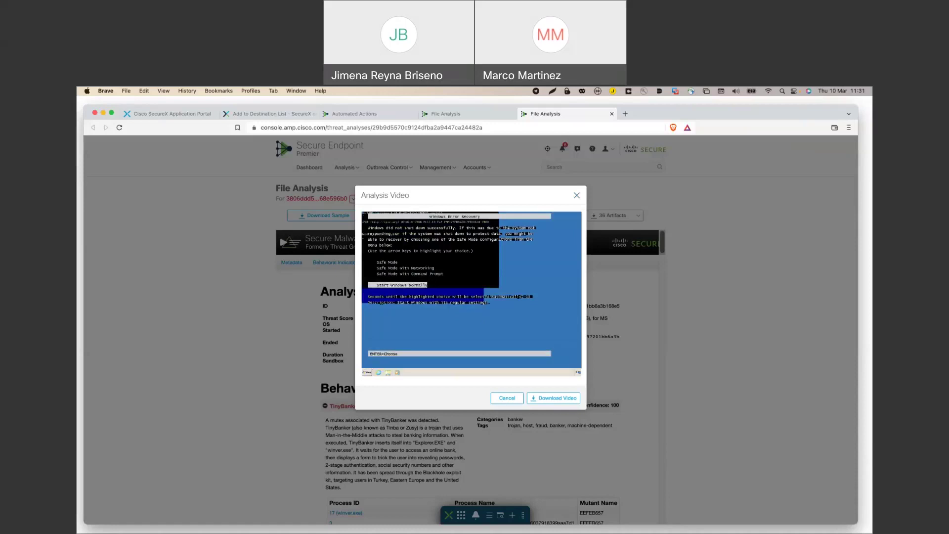
Close the analysis video and review the severity, group and rate limit settings of Isolate a Computer upon Compromise in Automated Actions.
{"action": "mouse_move", "coordinate": [485, 358]}
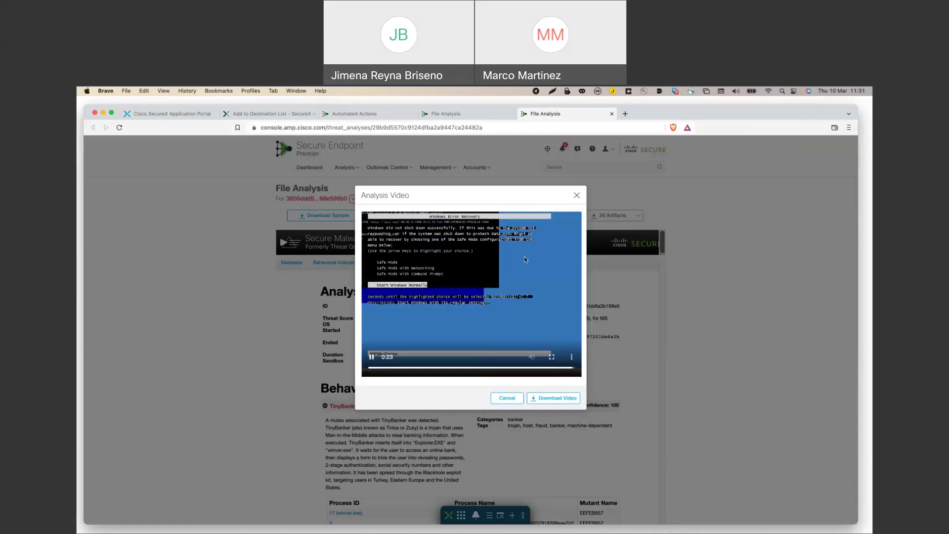
{"action": "left_click", "coordinate": [576, 196]}
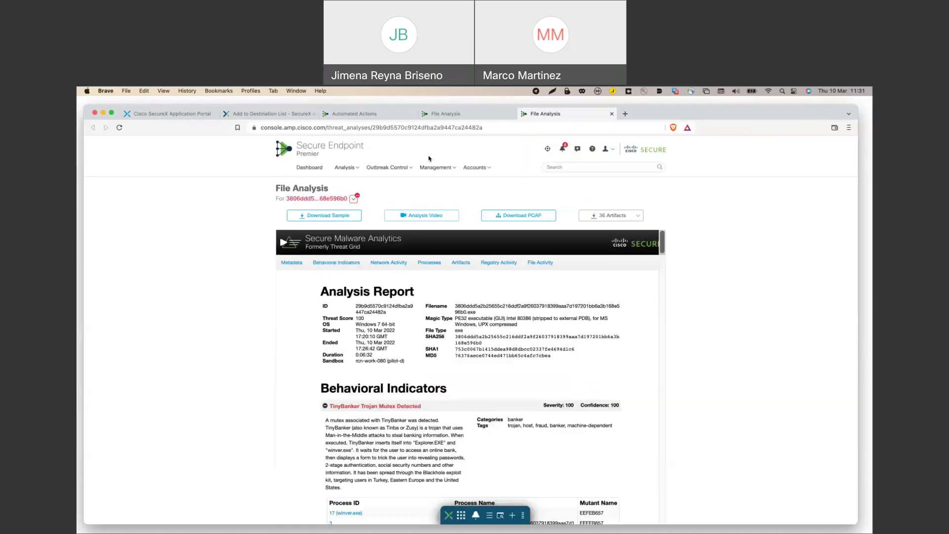
{"action": "left_click", "coordinate": [388, 117]}
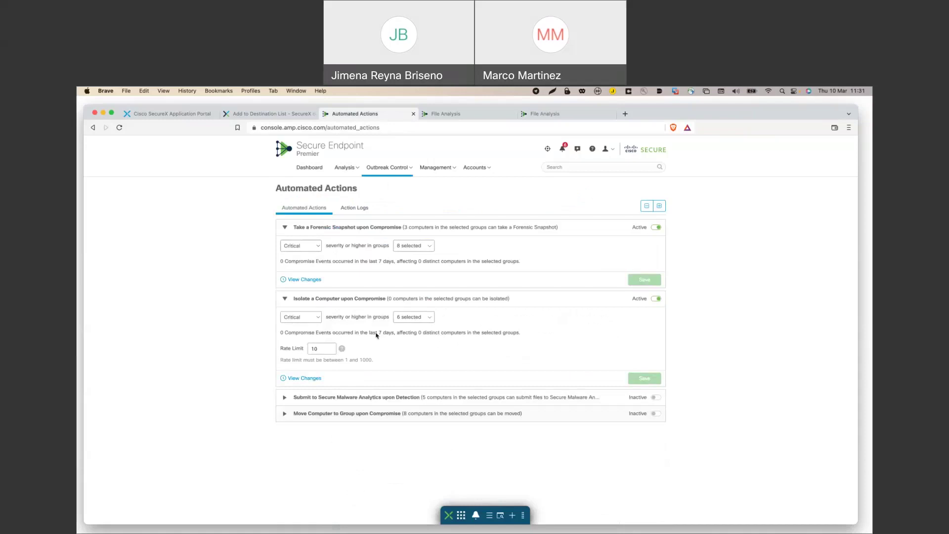
{"action": "left_click", "coordinate": [305, 322]}
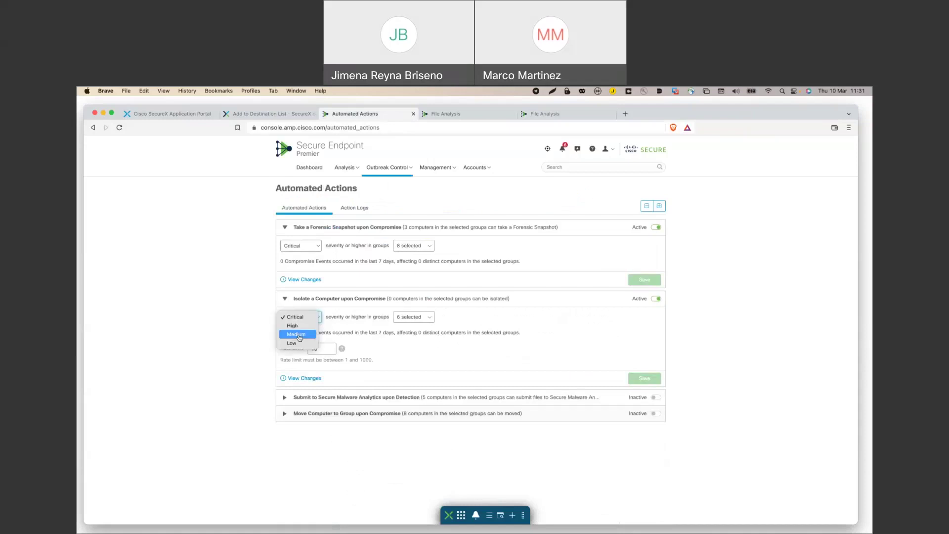
{"action": "left_click", "coordinate": [255, 337]}
{"action": "left_click", "coordinate": [418, 319]}
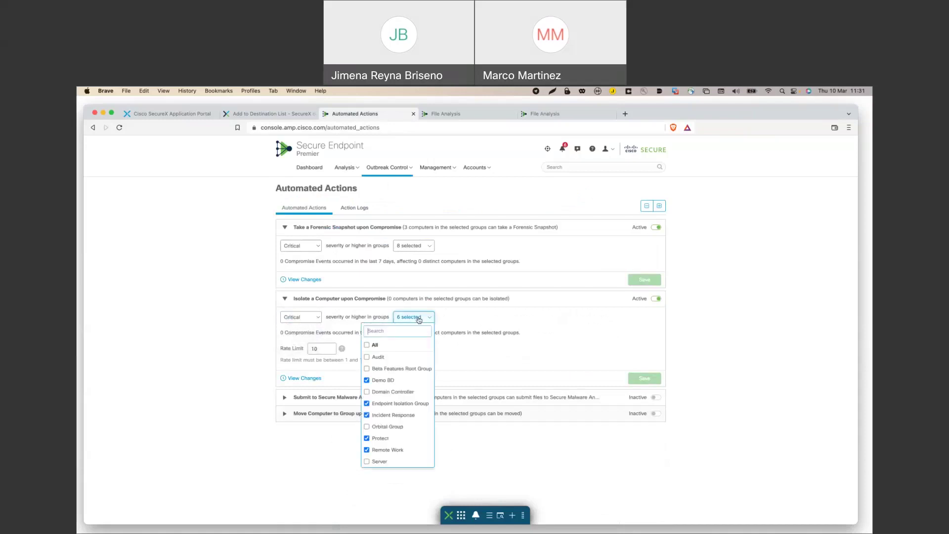
{"action": "left_click", "coordinate": [483, 352]}
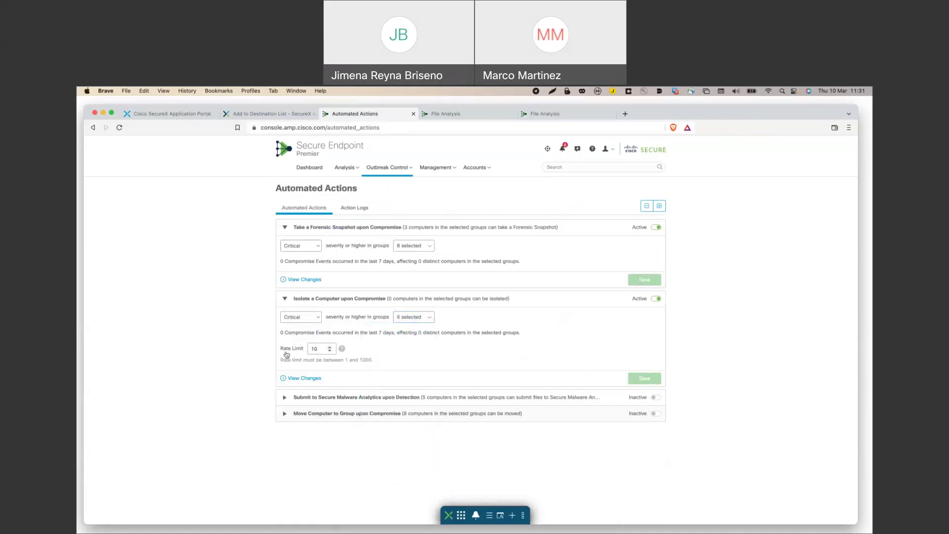
{"action": "left_click", "coordinate": [320, 346]}
{"action": "double_click", "coordinate": [320, 346]}
Collapse the Isolate a Computer upon Compromise action and check the severity choices of Take a Forensic Snapshot upon Compromise.
{"action": "left_click", "coordinate": [285, 299]}
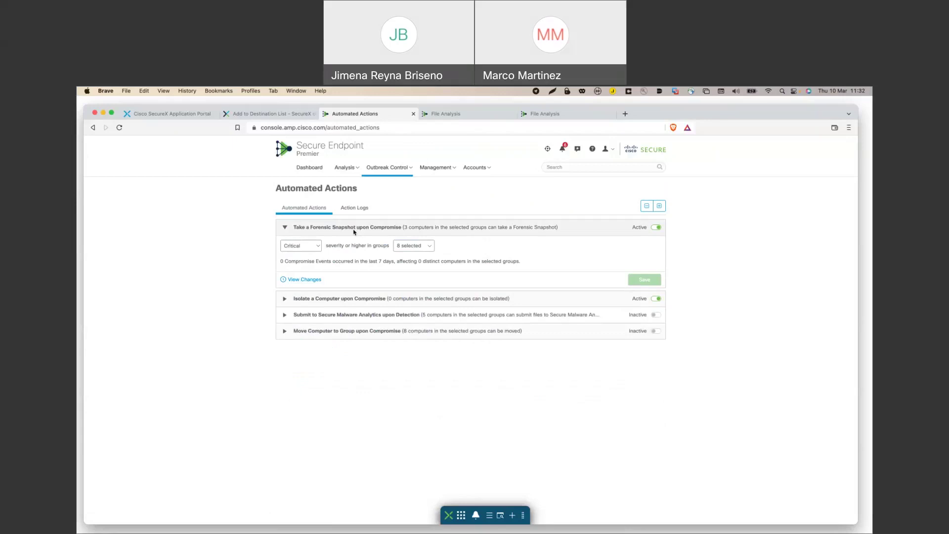
{"action": "left_click", "coordinate": [301, 245]}
{"action": "left_click", "coordinate": [208, 299]}
{"action": "left_click", "coordinate": [263, 366]}
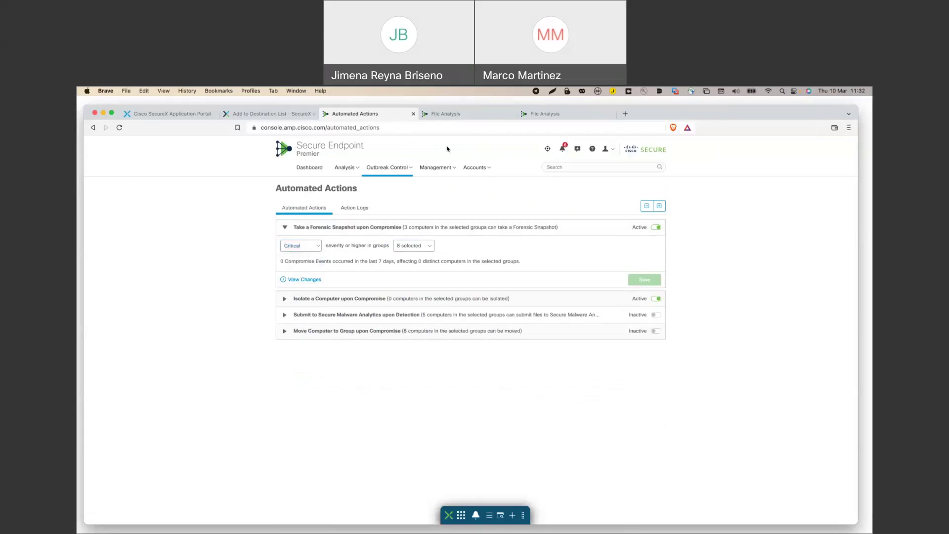
Close both File Analysis pages and open the Computers management page in a new browser tab.
{"action": "left_click", "coordinate": [512, 115]}
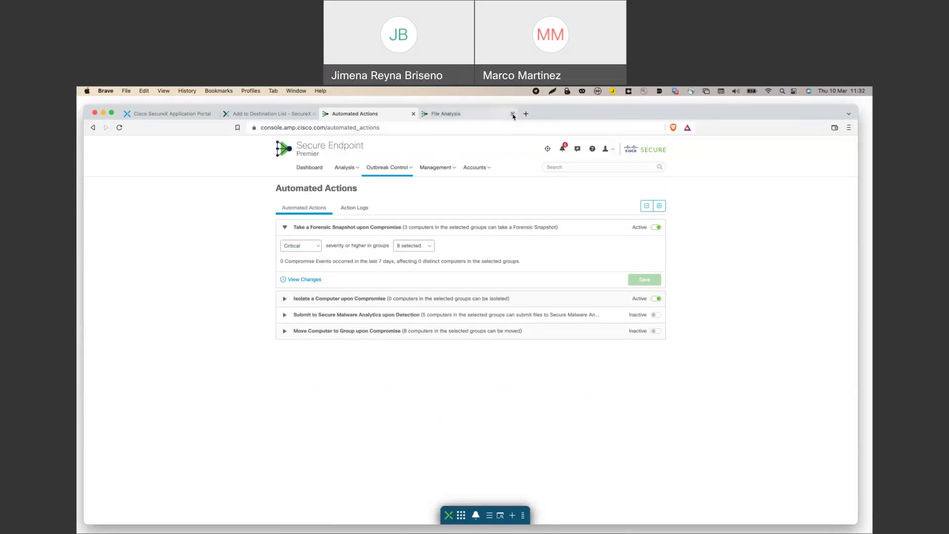
{"action": "left_click", "coordinate": [512, 114]}
{"action": "left_click", "coordinate": [435, 168]}
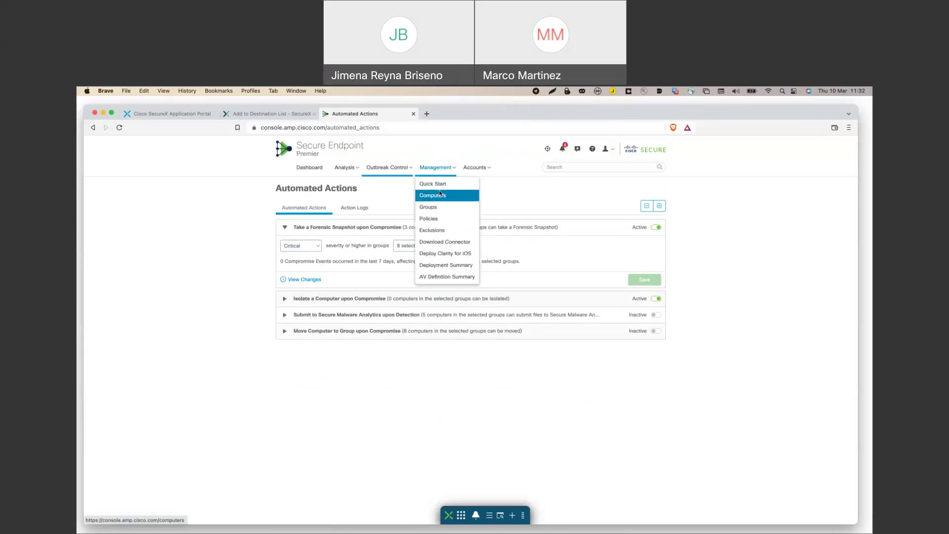
{"action": "left_click", "coordinate": [448, 197], "text": "super"}
{"action": "key", "text": "ctrl+Tab"}
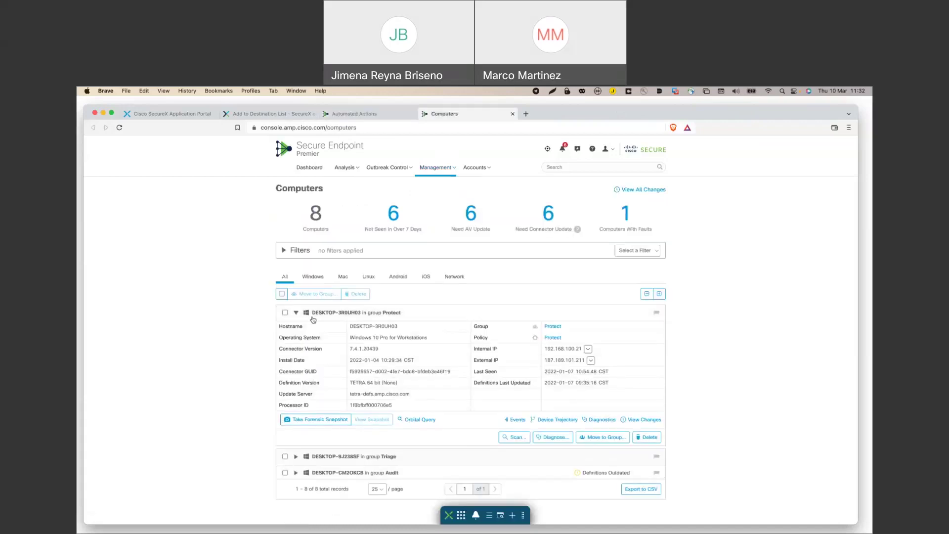
Review the details of DESKTOP-9J238SF, DESKTOP-CM2OKCB and the Mac with the fault in group Protect, collapsing each entry again.
{"action": "left_click", "coordinate": [297, 313]}
{"action": "left_click", "coordinate": [297, 329]}
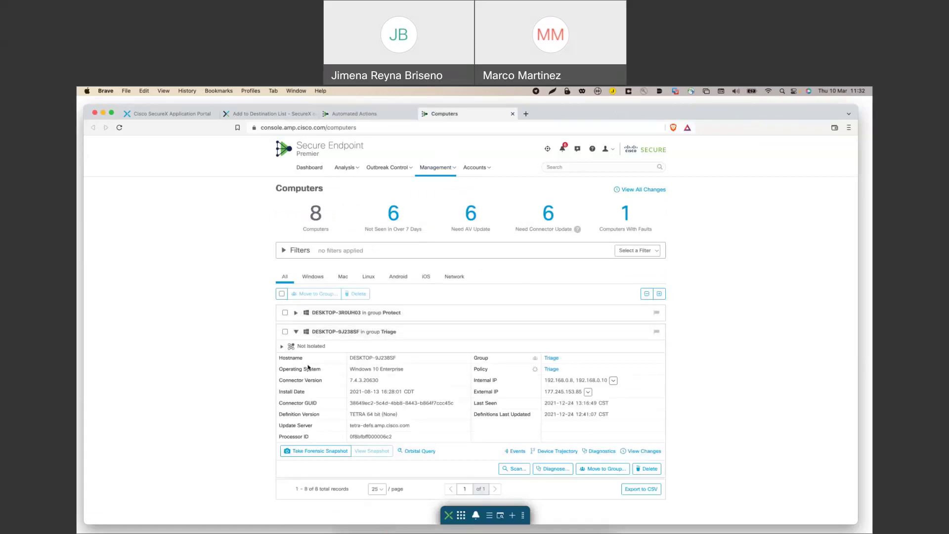
{"action": "left_click", "coordinate": [295, 332]}
{"action": "left_click", "coordinate": [297, 348]}
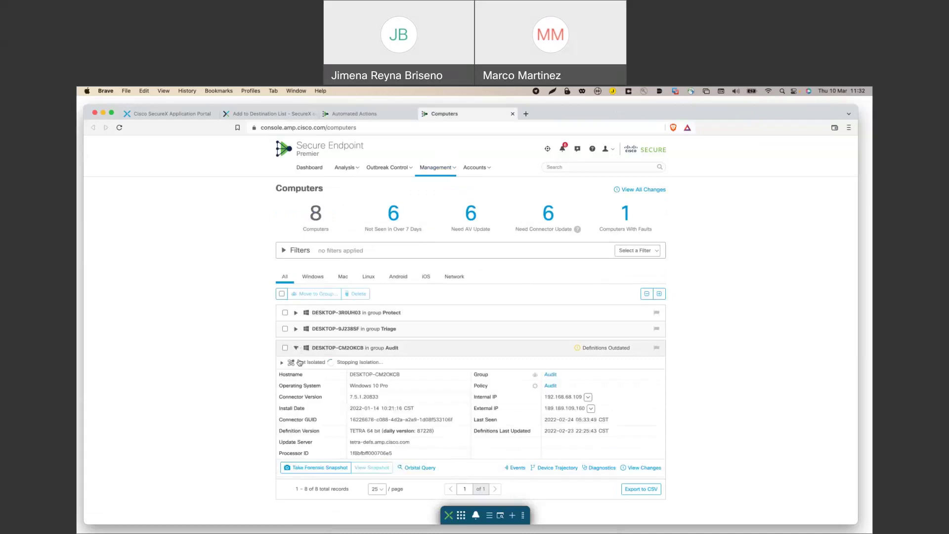
{"action": "left_click", "coordinate": [296, 348]}
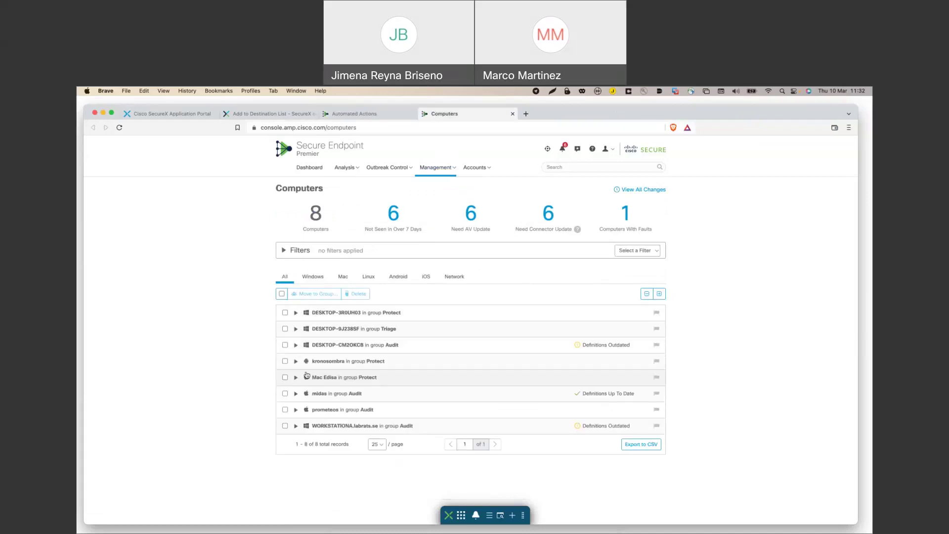
{"action": "left_click", "coordinate": [296, 378]}
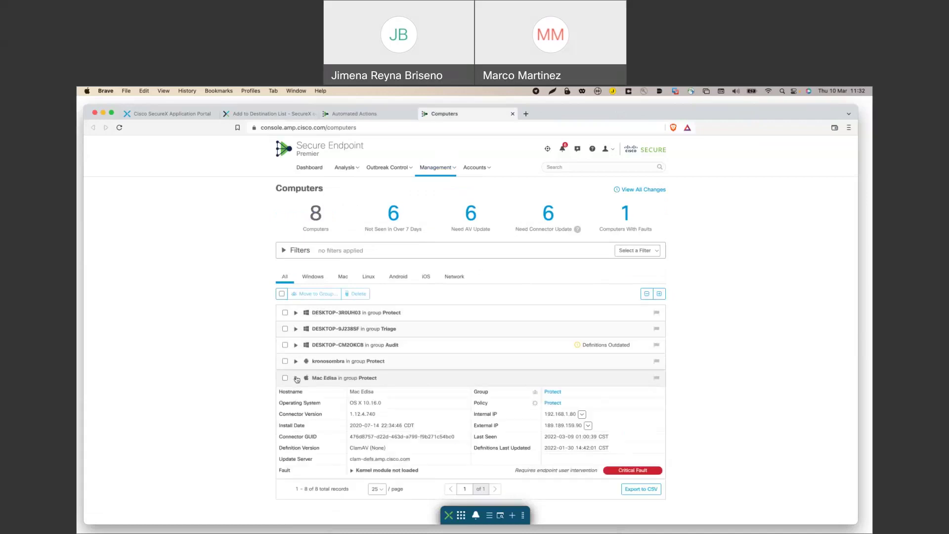
{"action": "left_click", "coordinate": [296, 377]}
Expand WORKSTATIONA.labrats.se in the computer list and highlight the operating system requirement in its Orbital note.
{"action": "left_click", "coordinate": [296, 426]}
{"action": "scroll", "coordinate": [324, 403], "scroll_direction": "down", "scroll_amount": 2}
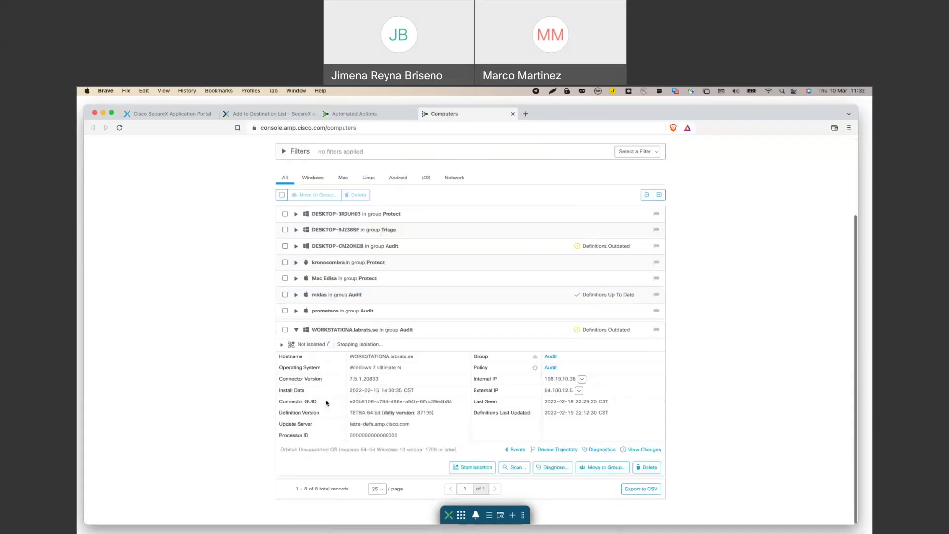
{"action": "scroll", "coordinate": [327, 403], "scroll_direction": "up", "scroll_amount": 3}
{"action": "scroll", "coordinate": [326, 402], "scroll_direction": "down", "scroll_amount": 3}
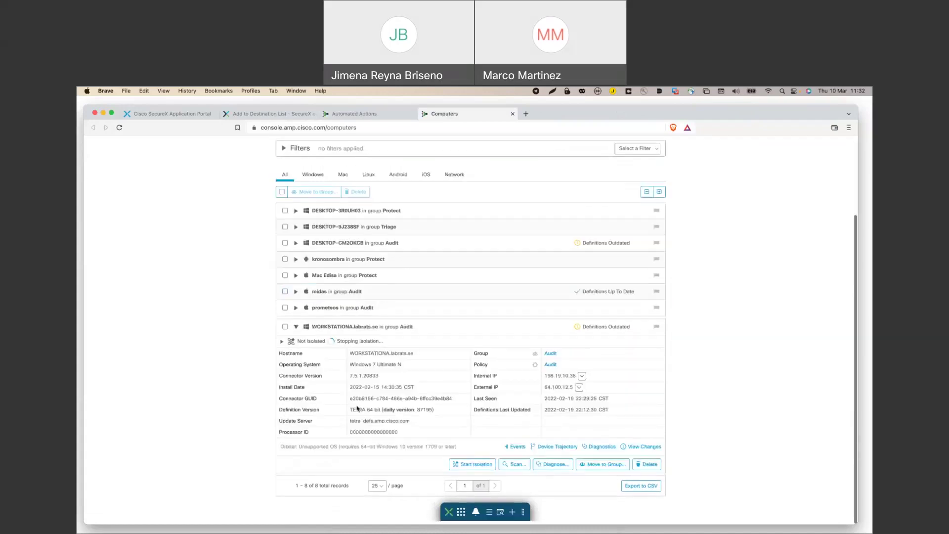
{"action": "left_click_drag", "start_coordinate": [330, 449], "coordinate": [466, 450]}
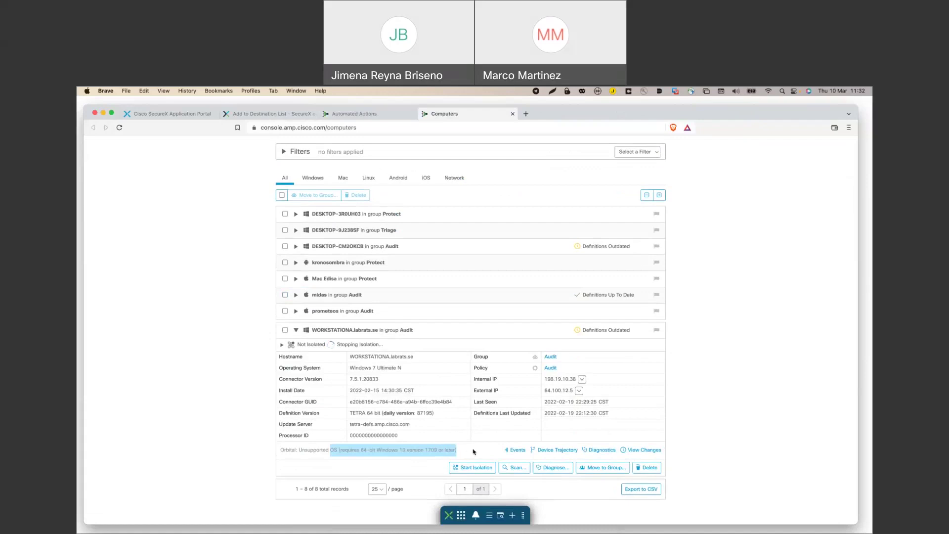
{"action": "scroll", "coordinate": [346, 226], "scroll_direction": "up", "scroll_amount": 2}
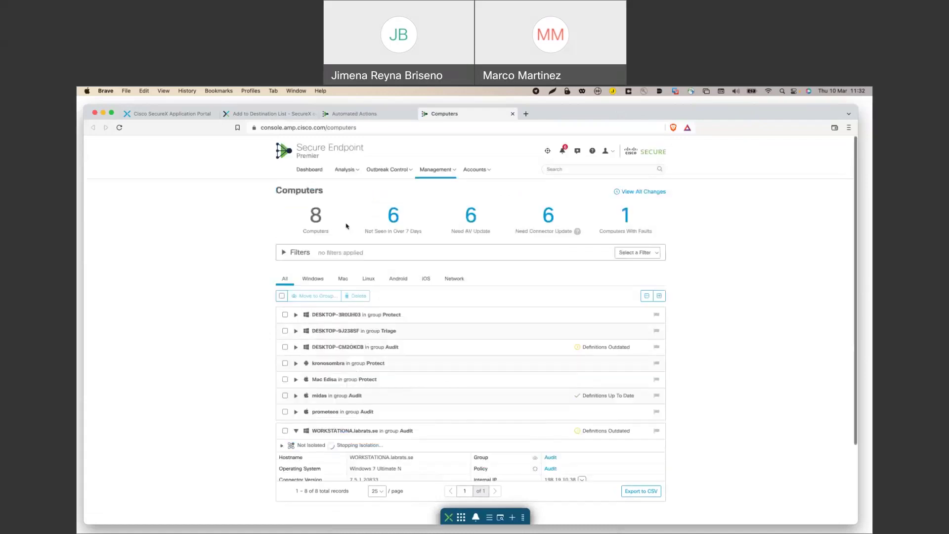
Open Orbital from Secure Endpoint and log in through SecureX Sign On with the antisecops account.
{"action": "left_click", "coordinate": [352, 168]}
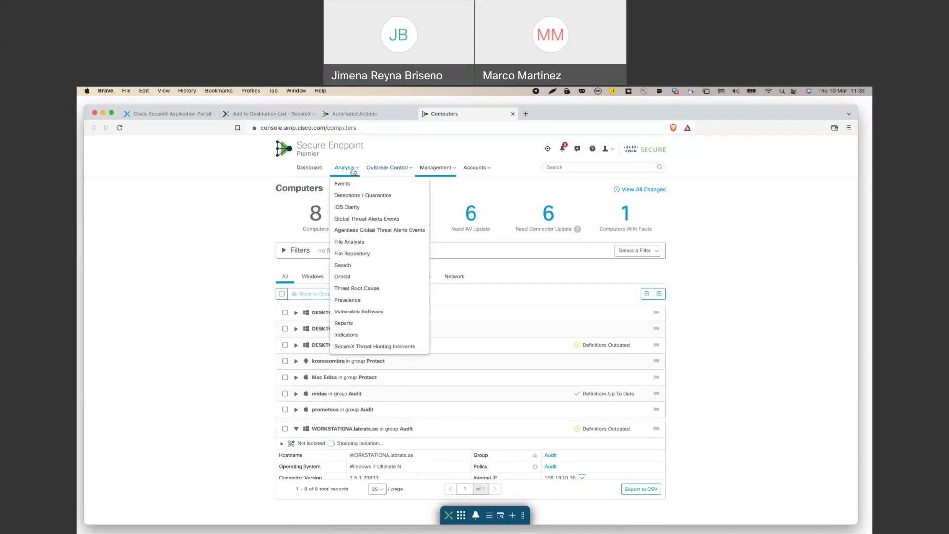
{"action": "left_click", "coordinate": [356, 277]}
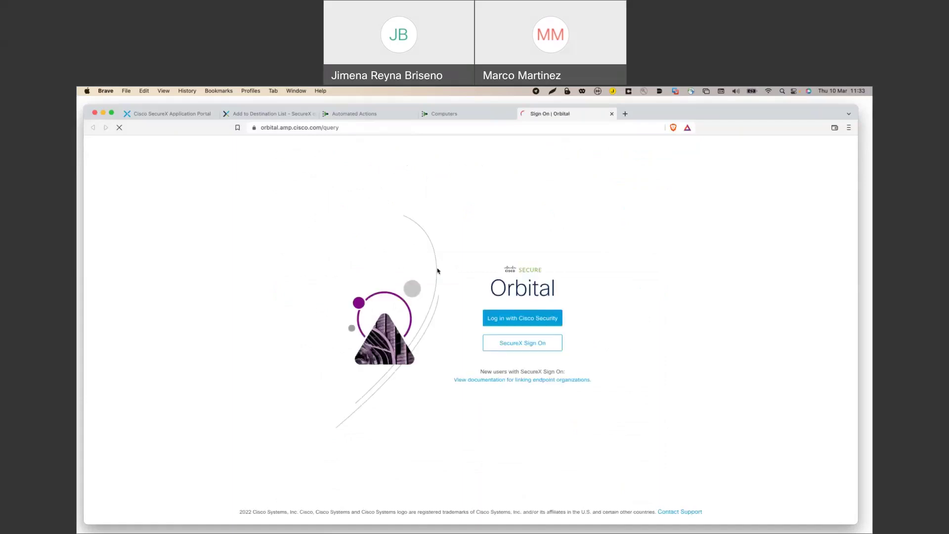
{"action": "left_click", "coordinate": [529, 347]}
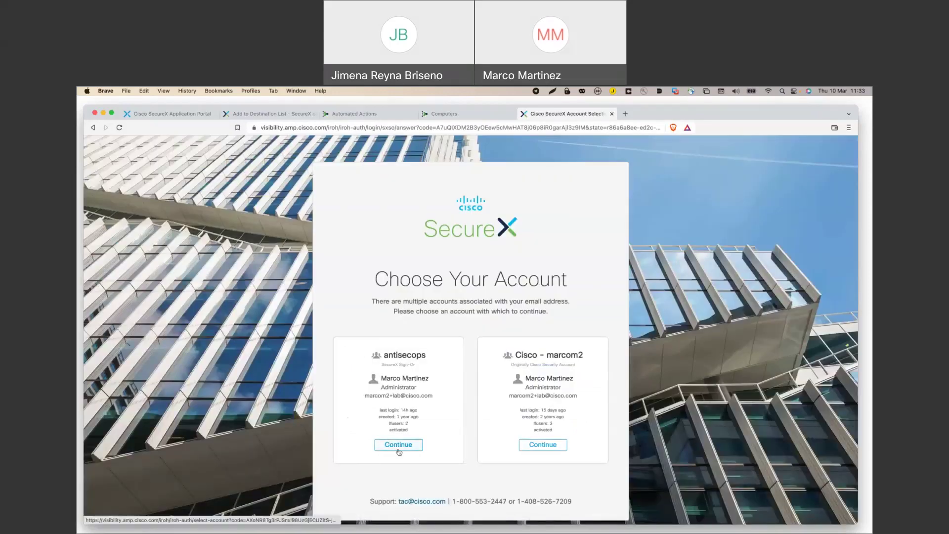
{"action": "left_click", "coordinate": [398, 445]}
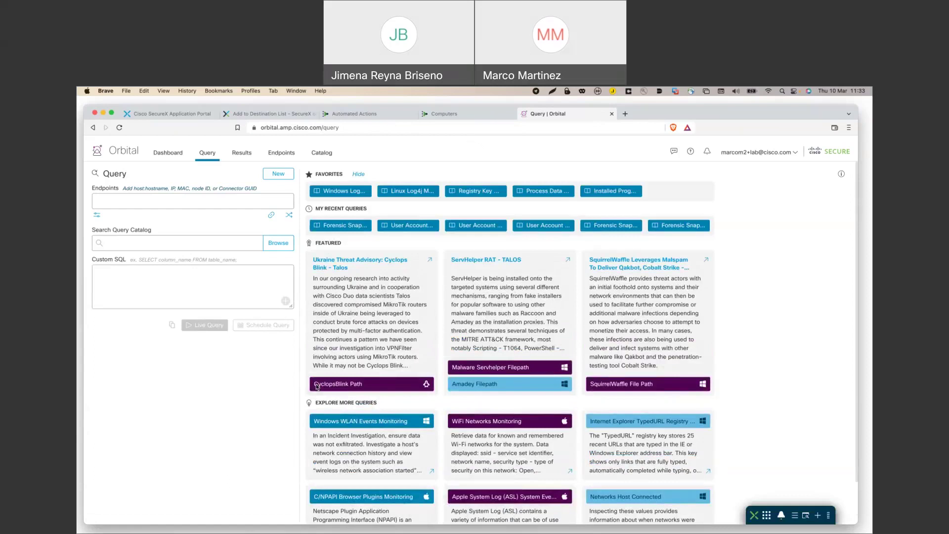
Open the Orbital query catalog and try the Windows operating system filter, clearing it again.
{"action": "left_click", "coordinate": [321, 153]}
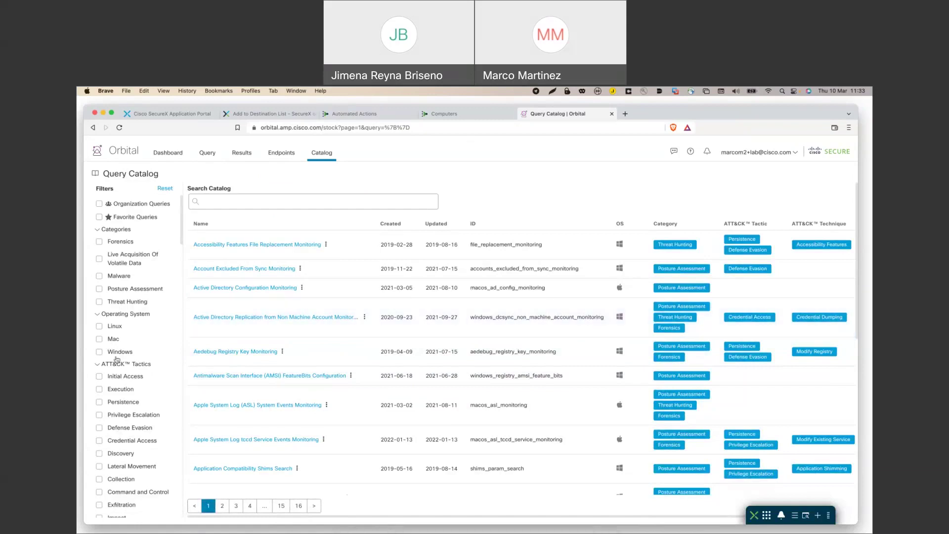
{"action": "left_click", "coordinate": [99, 351]}
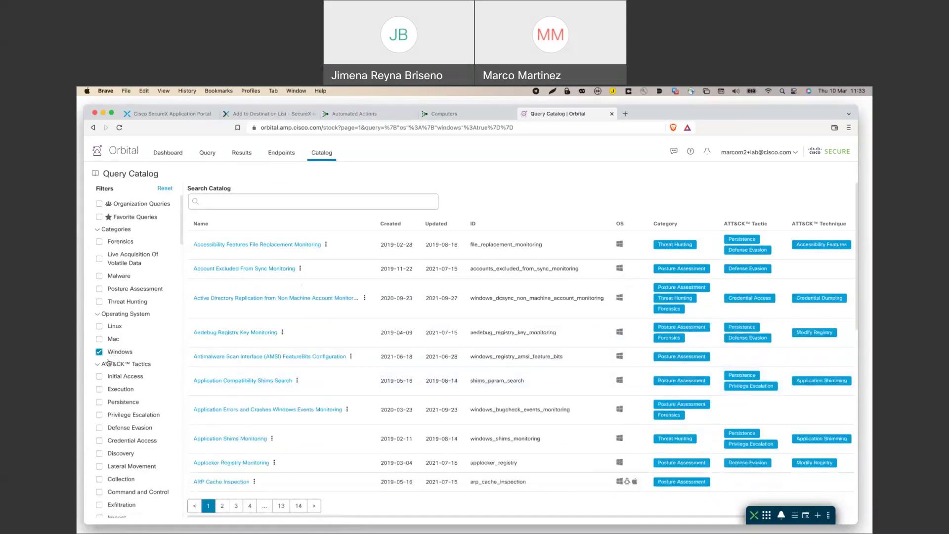
{"action": "left_click", "coordinate": [99, 354]}
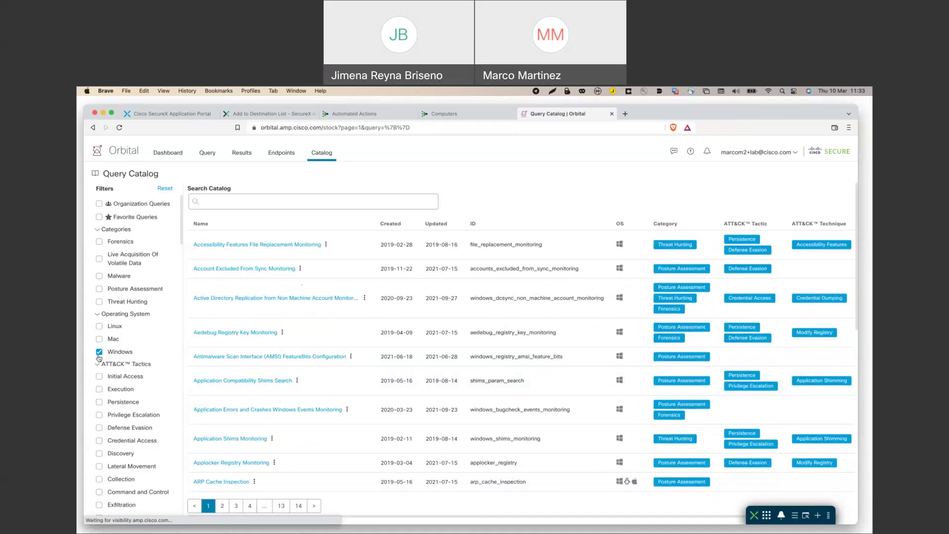
Filter the query catalog by the Forensics, Malware and Posture Assessment categories and collapse the Operating System filter group.
{"action": "left_click", "coordinate": [100, 240]}
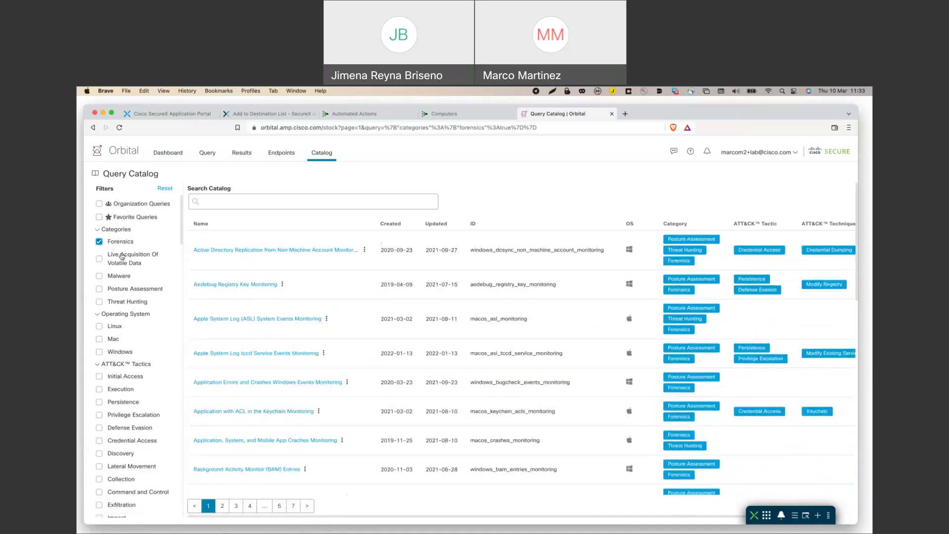
{"action": "left_click", "coordinate": [99, 276]}
{"action": "left_click", "coordinate": [99, 289]}
{"action": "scroll", "coordinate": [123, 334], "scroll_direction": "down", "scroll_amount": 1}
{"action": "left_click", "coordinate": [99, 304]}
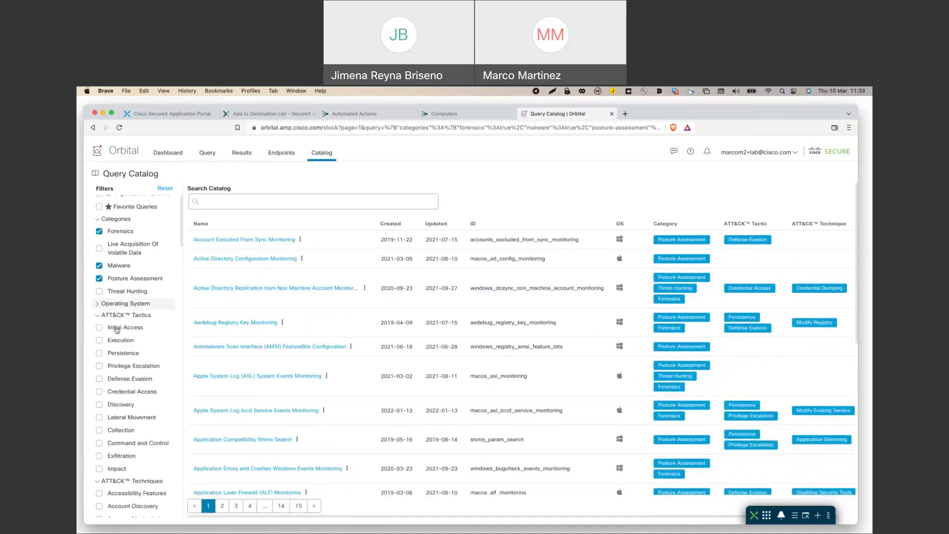
Preview the catalog queries for the Initial Access tactic and clear that filter again.
{"action": "left_click", "coordinate": [109, 316]}
{"action": "left_click", "coordinate": [110, 316]}
{"action": "scroll", "coordinate": [106, 341], "scroll_direction": "down", "scroll_amount": 5}
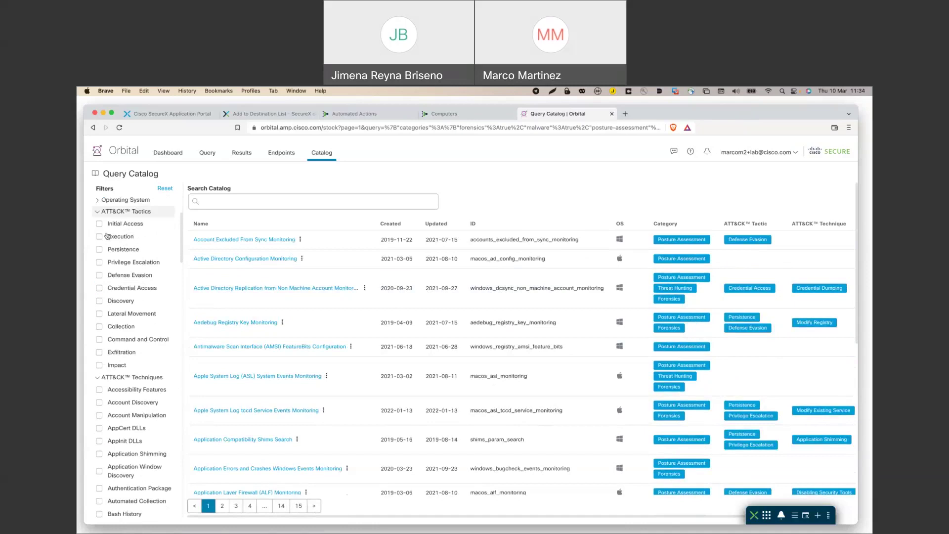
{"action": "left_click", "coordinate": [99, 223]}
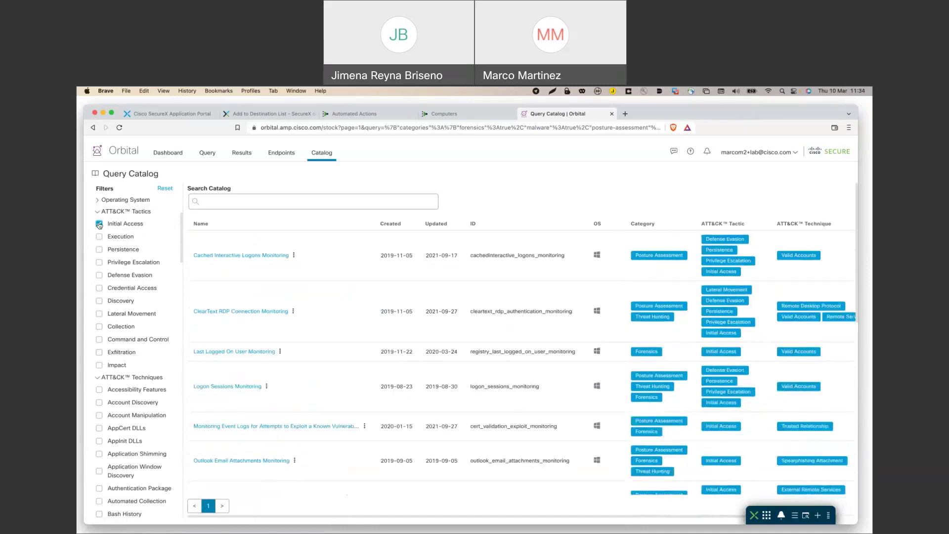
{"action": "left_click", "coordinate": [100, 224]}
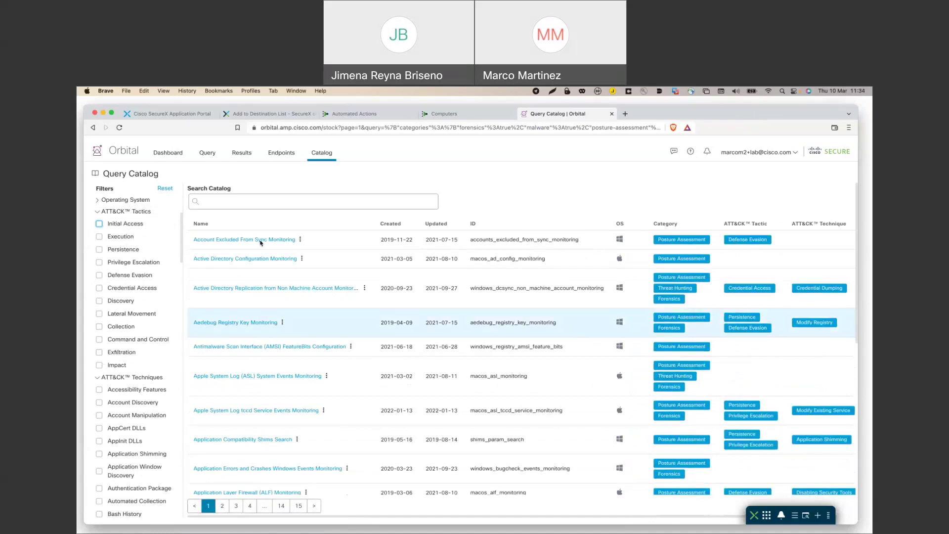
Look through the filtered catalog queries and the available ATT&CK technique filters.
{"action": "left_click", "coordinate": [236, 205]}
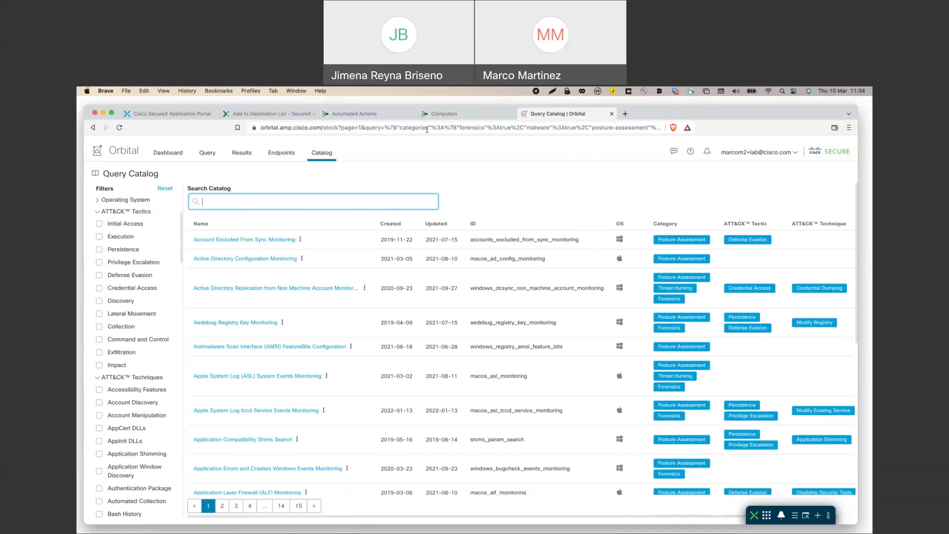
{"action": "scroll", "coordinate": [279, 365], "scroll_direction": "down", "scroll_amount": 3}
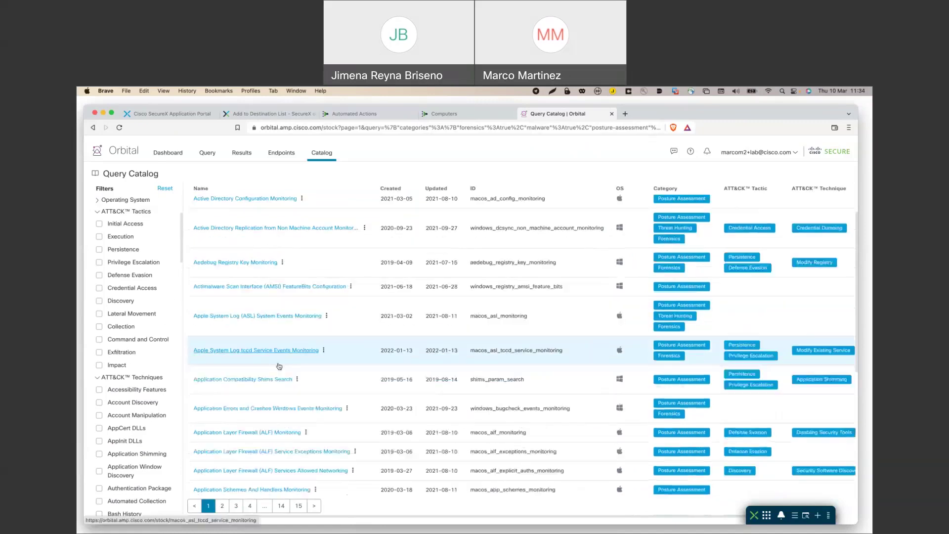
{"action": "scroll", "coordinate": [279, 366], "scroll_direction": "down", "scroll_amount": 1}
{"action": "scroll", "coordinate": [279, 366], "scroll_direction": "down", "scroll_amount": 4}
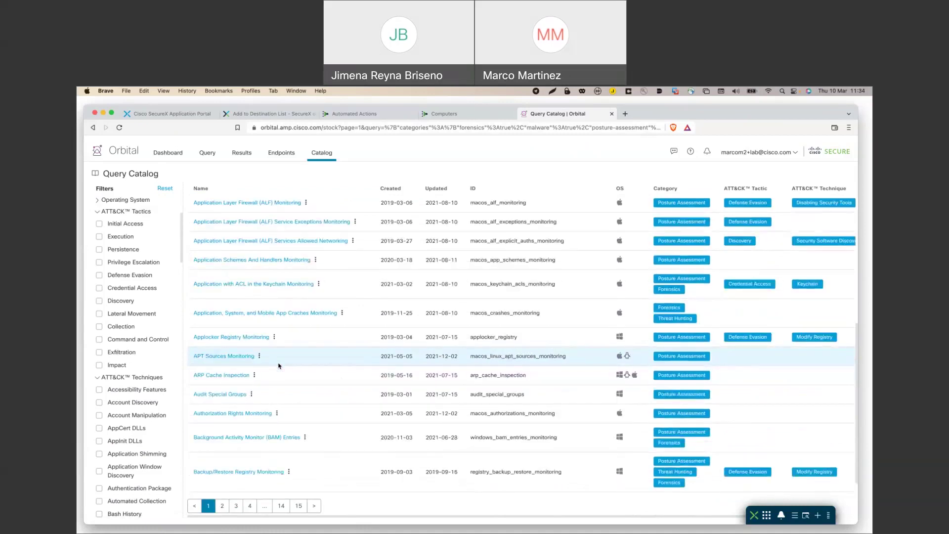
{"action": "scroll", "coordinate": [140, 425], "scroll_direction": "down", "scroll_amount": 2}
{"action": "scroll", "coordinate": [140, 424], "scroll_direction": "down", "scroll_amount": 6}
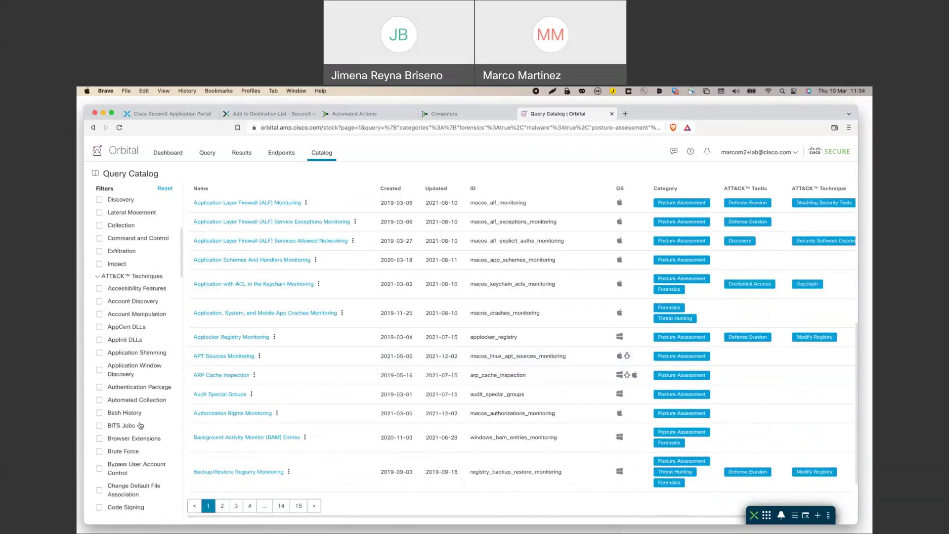
Filter the query catalog by the BITS Jobs technique, and return to the Computers list to check WORKSTATIONA's Orbital requirements.
{"action": "left_click", "coordinate": [121, 407]}
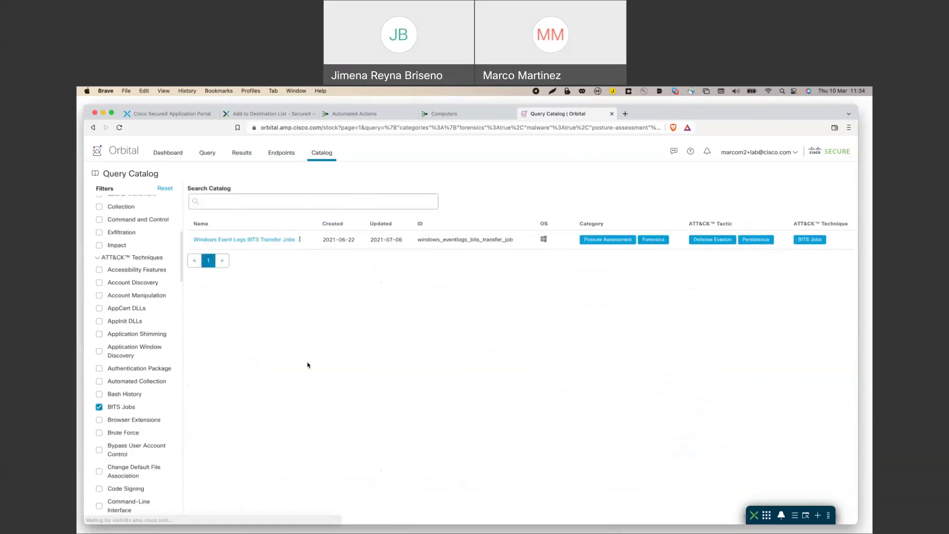
{"action": "left_click", "coordinate": [461, 116]}
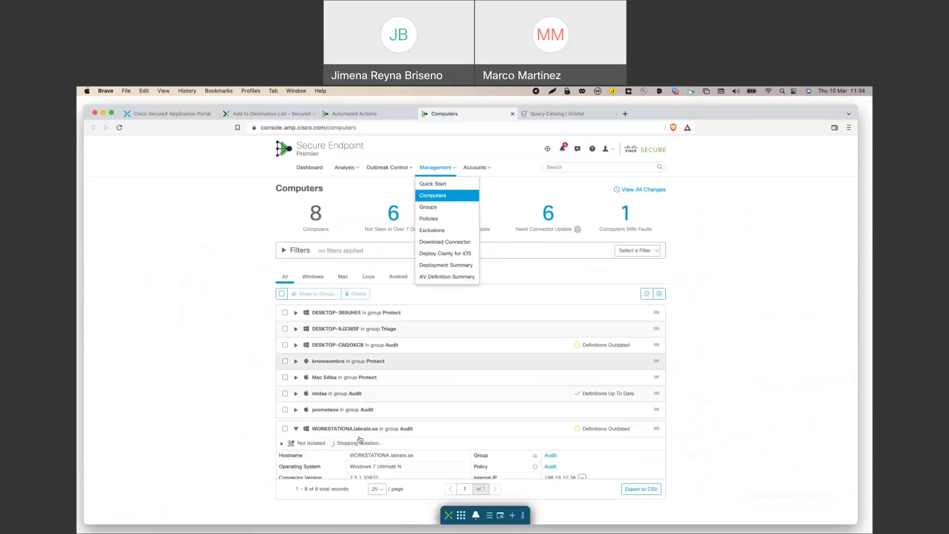
{"action": "scroll", "coordinate": [448, 451], "scroll_direction": "down", "scroll_amount": 4}
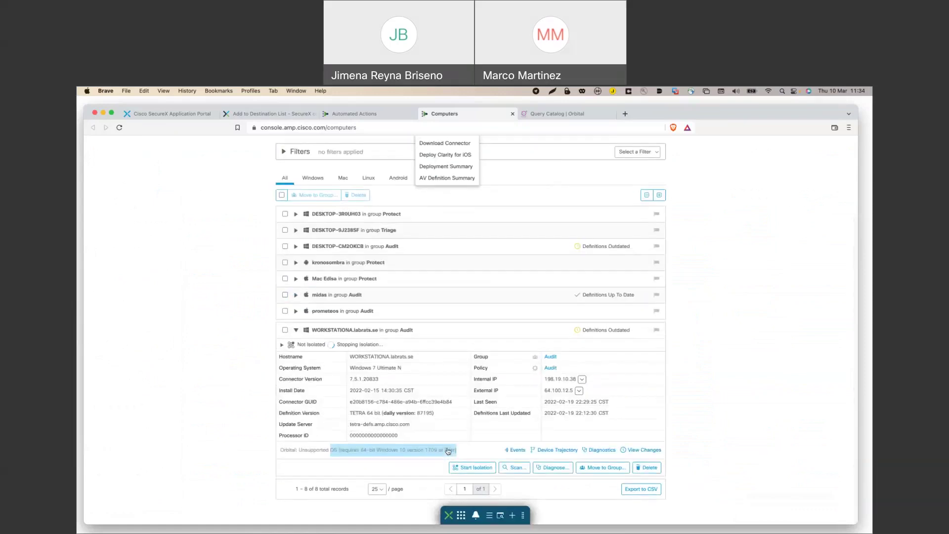
{"action": "scroll", "coordinate": [447, 447], "scroll_direction": "up", "scroll_amount": 5}
{"action": "scroll", "coordinate": [448, 448], "scroll_direction": "down", "scroll_amount": 1}
Open the Indicators page and show only the indicators that resulted in compromises.
{"action": "left_click", "coordinate": [387, 167]}
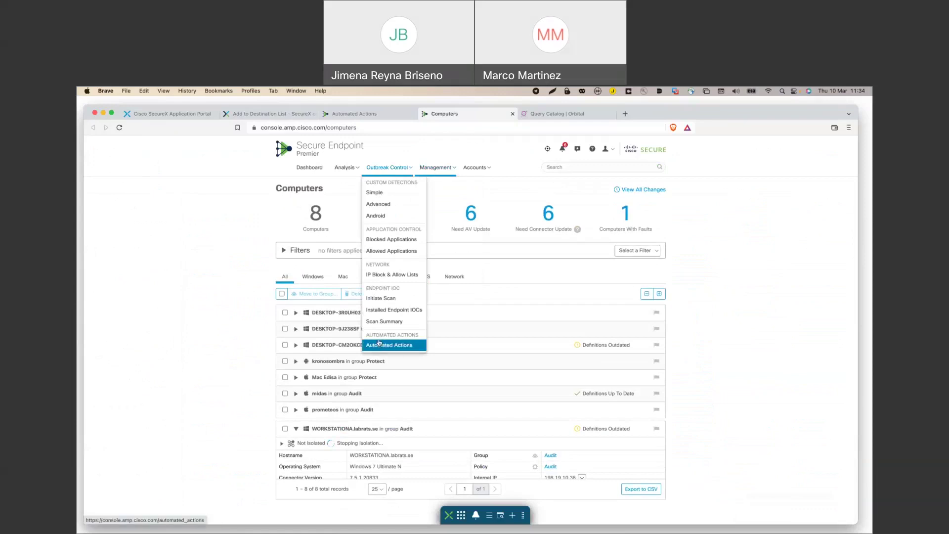
{"action": "left_click", "coordinate": [345, 167]}
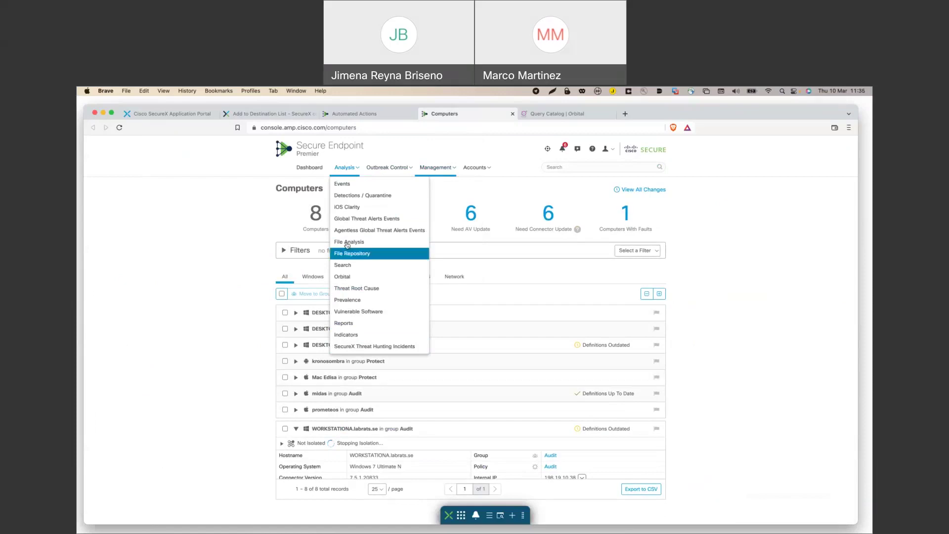
{"action": "left_click", "coordinate": [377, 335]}
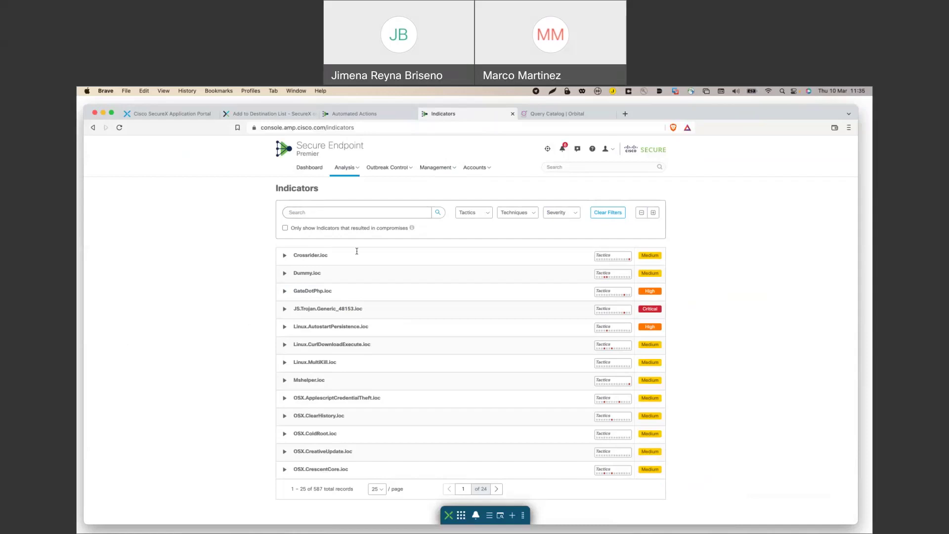
{"action": "left_click", "coordinate": [285, 228]}
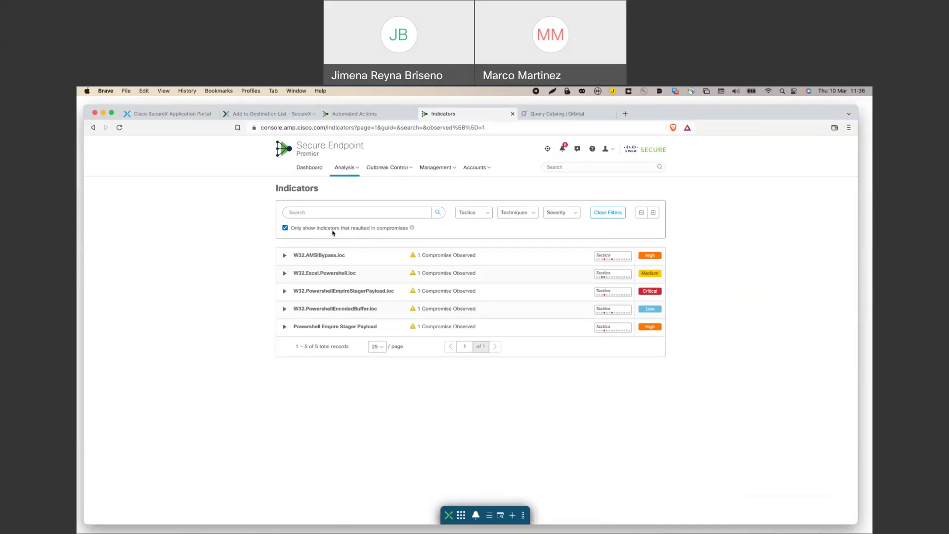
Expand the W32.Excel.Powershell.ioc indicator and open its T1059.001 PowerShell technique on the MITRE ATT&CK website.
{"action": "left_click", "coordinate": [285, 274]}
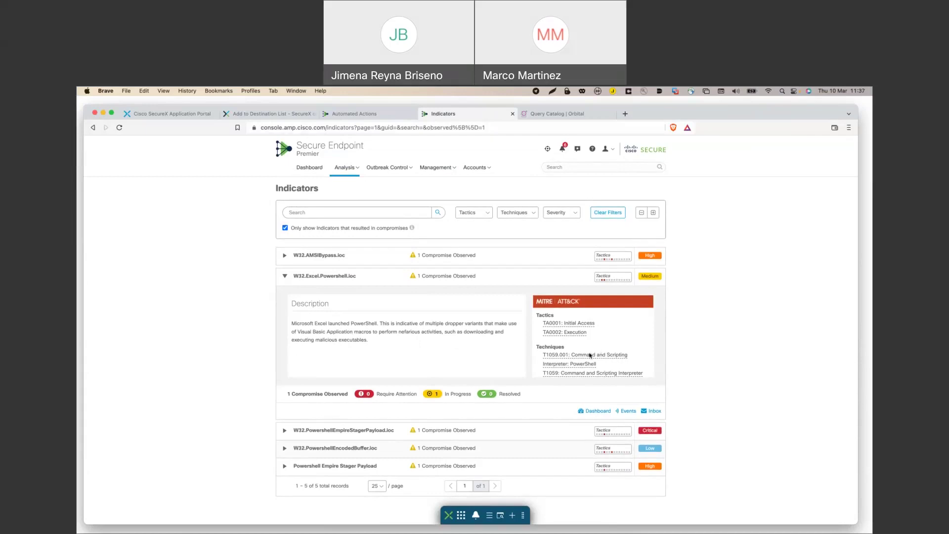
{"action": "left_click", "coordinate": [558, 357]}
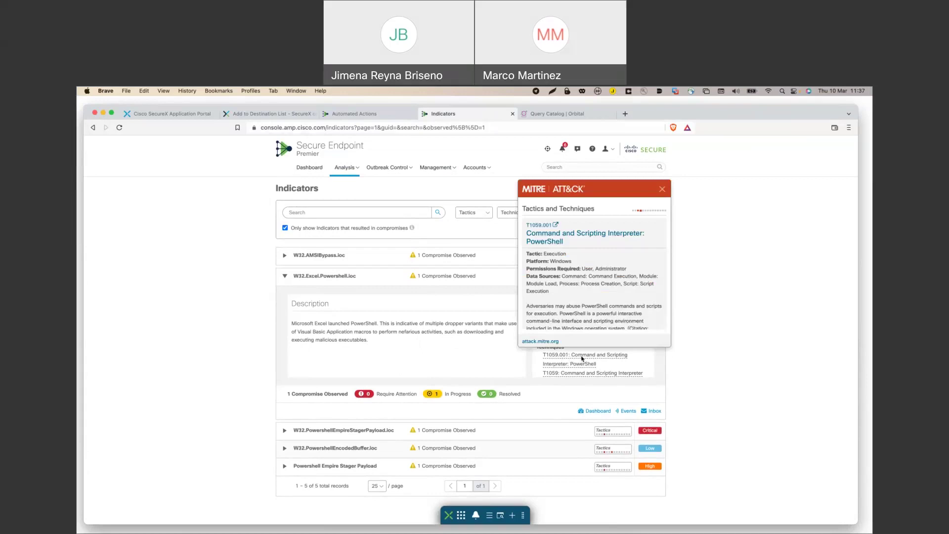
{"action": "left_click", "coordinate": [541, 225]}
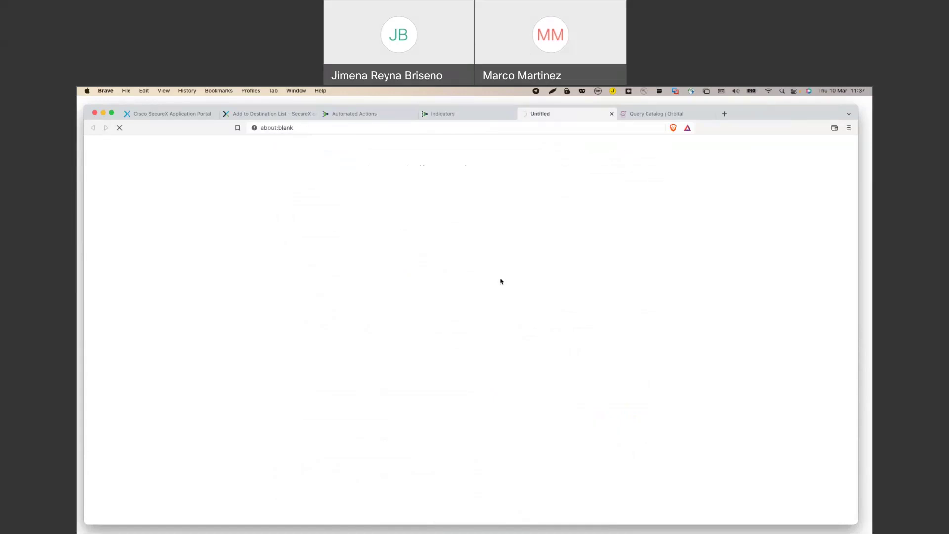
Examine the MITRE ATT&CK page on the PowerShell technique, including its description, procedure examples, mitigations and detection guidance.
{"action": "scroll", "coordinate": [501, 281], "scroll_direction": "down", "scroll_amount": 10}
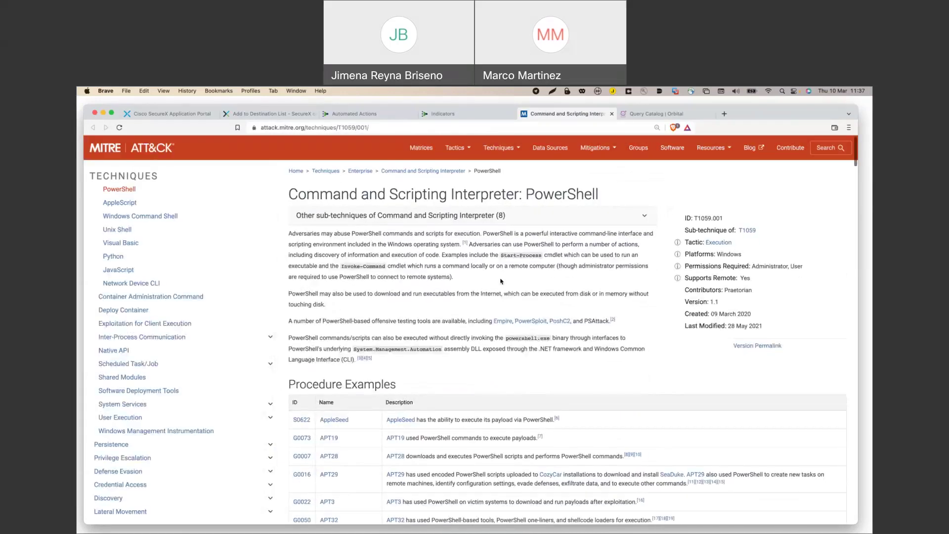
{"action": "scroll", "coordinate": [500, 281], "scroll_direction": "down", "scroll_amount": 4}
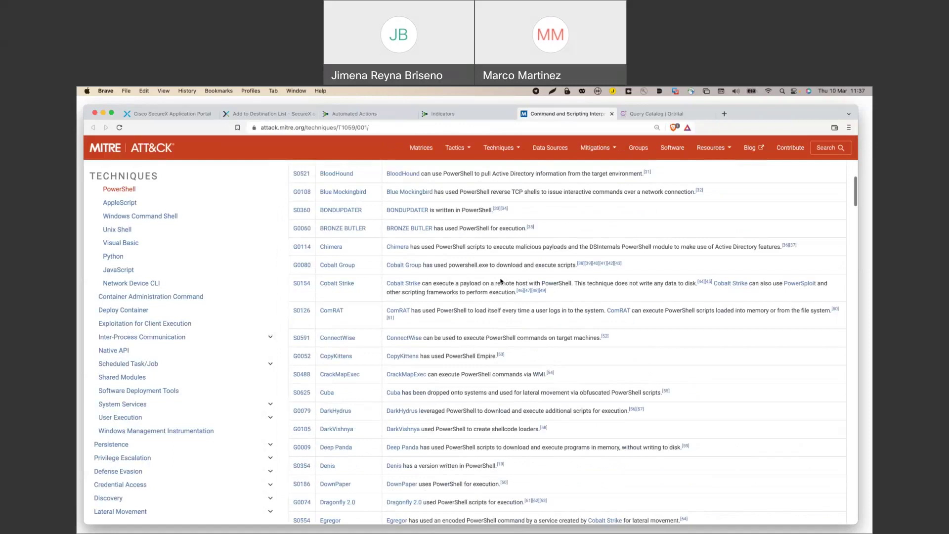
{"action": "scroll", "coordinate": [500, 281], "scroll_direction": "down", "scroll_amount": 5}
{"action": "scroll", "coordinate": [500, 278], "scroll_direction": "down", "scroll_amount": 15}
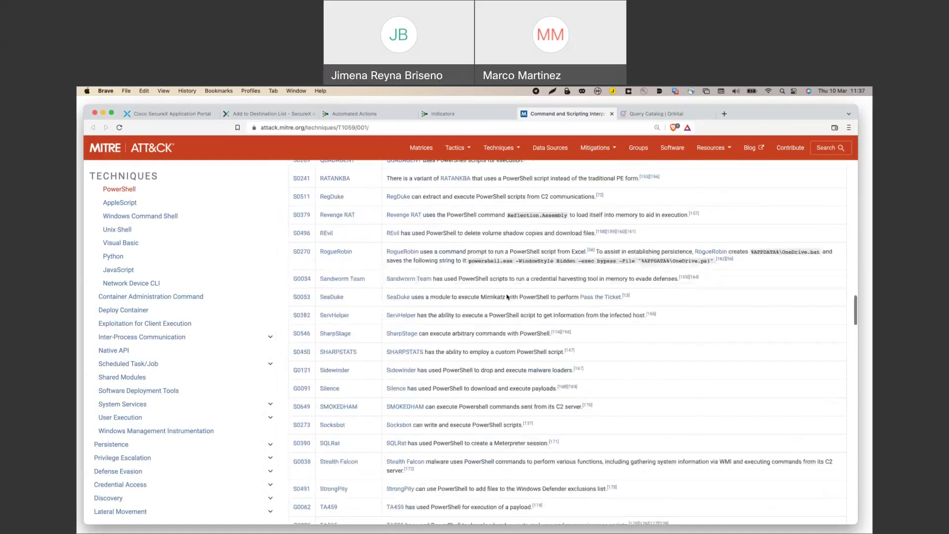
{"action": "scroll", "coordinate": [500, 278], "scroll_direction": "up", "scroll_amount": 5}
{"action": "scroll", "coordinate": [506, 294], "scroll_direction": "up", "scroll_amount": 20}
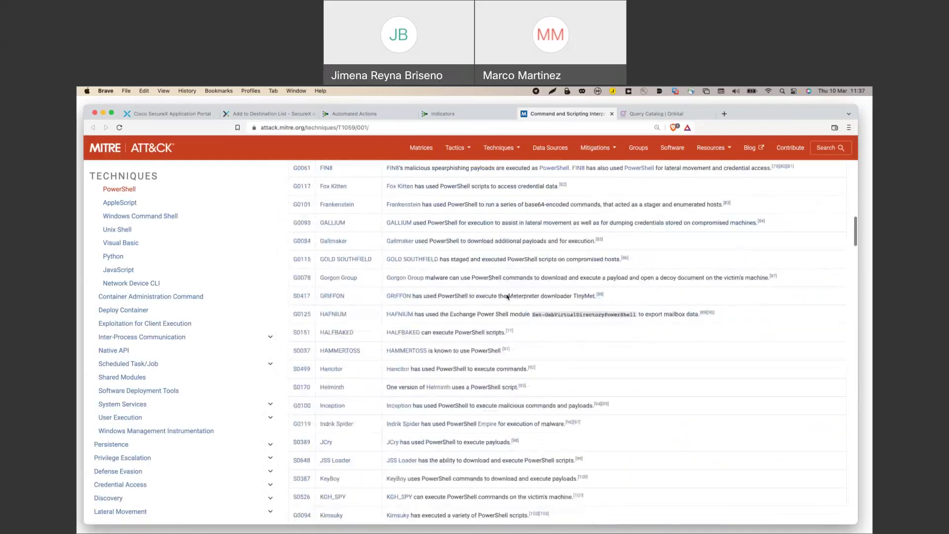
{"action": "scroll", "coordinate": [506, 294], "scroll_direction": "down", "scroll_amount": 3}
{"action": "scroll", "coordinate": [506, 294], "scroll_direction": "up", "scroll_amount": 3}
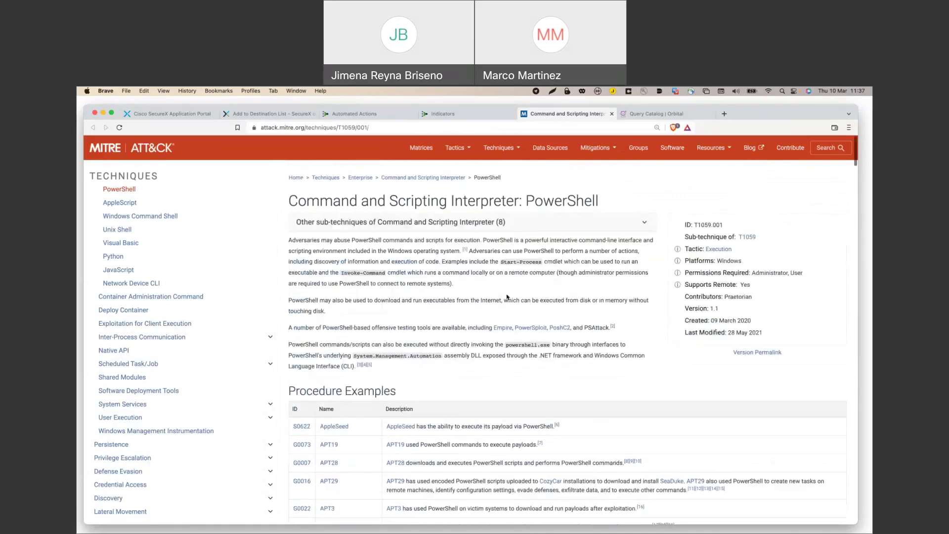
{"action": "left_click_drag", "start_coordinate": [354, 356], "coordinate": [427, 353]}
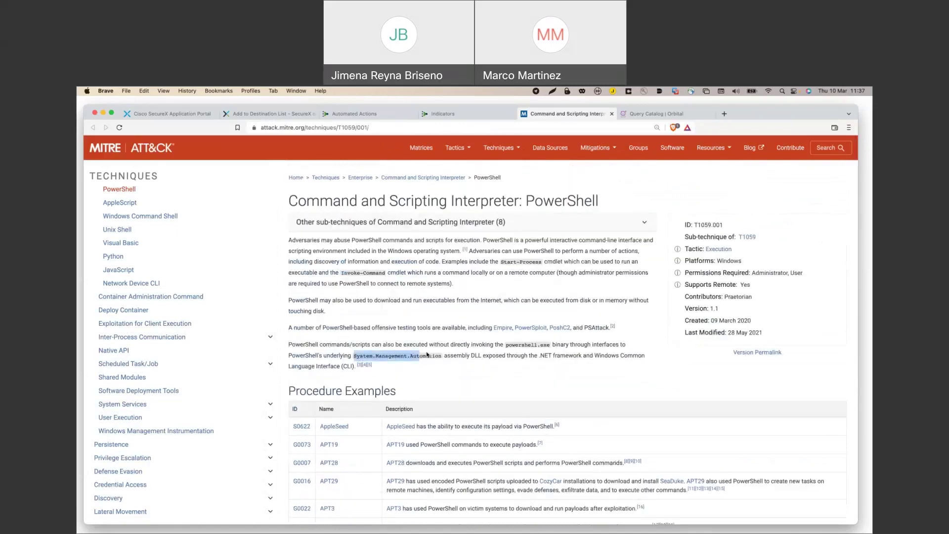
{"action": "left_click", "coordinate": [427, 353]}
{"action": "scroll", "coordinate": [482, 363], "scroll_direction": "down", "scroll_amount": 4}
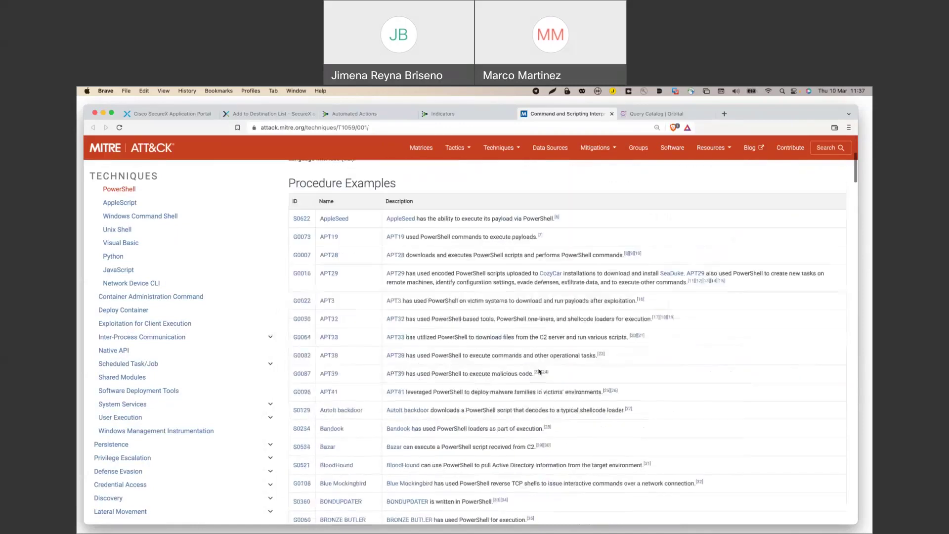
{"action": "scroll", "coordinate": [539, 371], "scroll_direction": "down", "scroll_amount": 20}
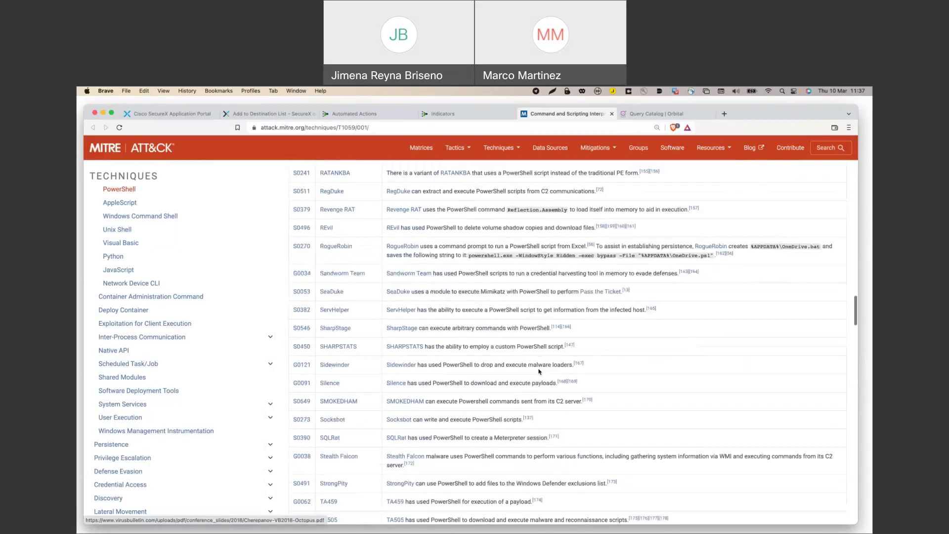
{"action": "scroll", "coordinate": [539, 372], "scroll_direction": "down", "scroll_amount": 20}
{"action": "scroll", "coordinate": [539, 371], "scroll_direction": "down", "scroll_amount": 1}
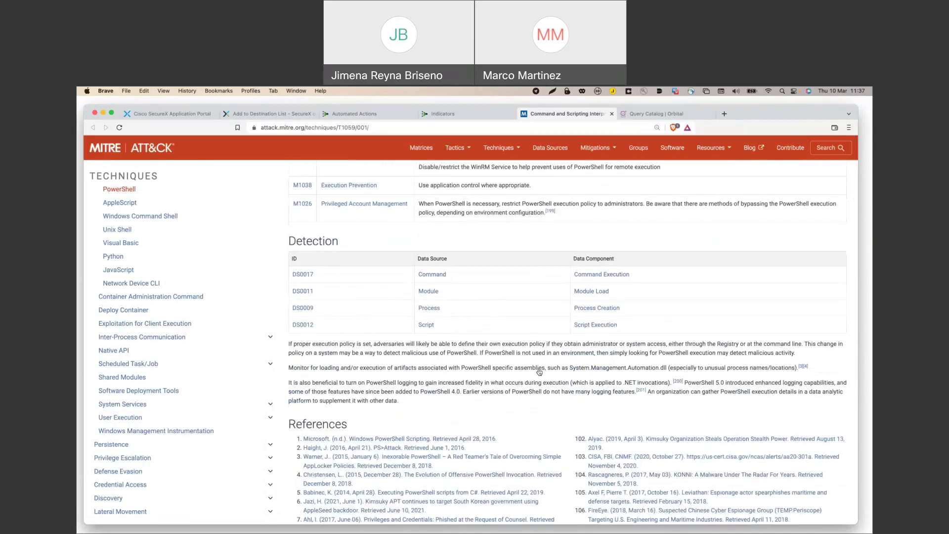
Return to the Secure Endpoint indicators, read the rest of the PowerShell technique summary and close it.
{"action": "key", "text": "ctrl+shift+Tab"}
{"action": "scroll", "coordinate": [622, 293], "scroll_direction": "down", "scroll_amount": 5}
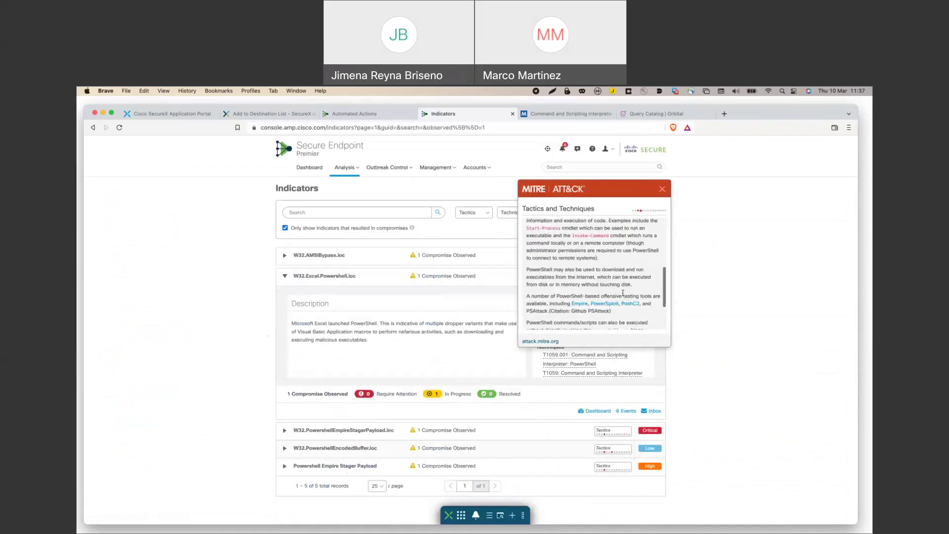
{"action": "scroll", "coordinate": [622, 293], "scroll_direction": "down", "scroll_amount": 3}
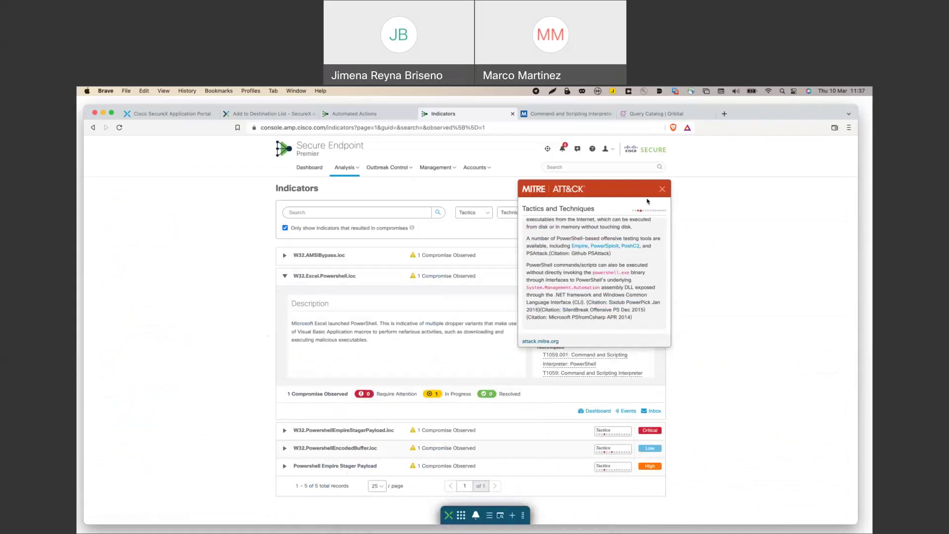
{"action": "left_click", "coordinate": [661, 189]}
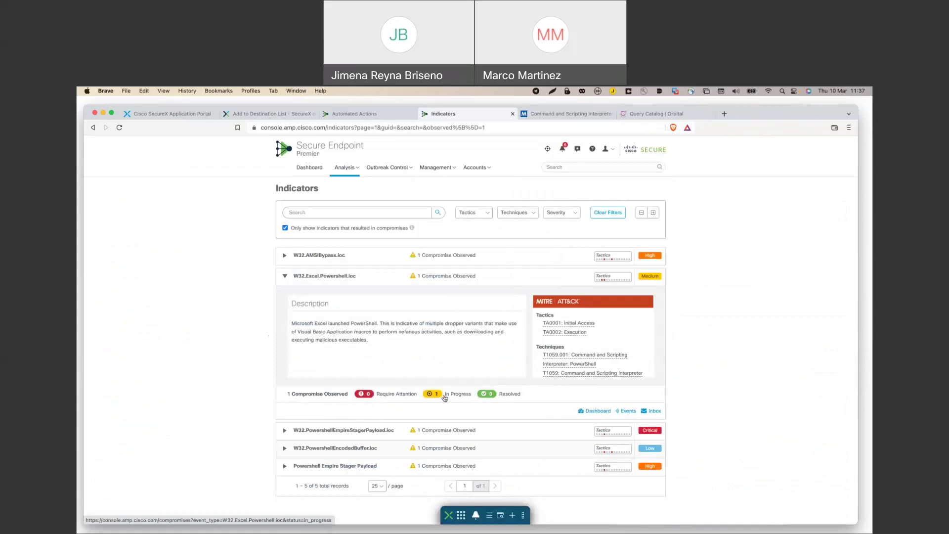
Open the events for W32.Excel.Powershell.ioc and expand the WORKSTATIONA.labrats.se detection from 2022-02-16.
{"action": "left_click", "coordinate": [626, 412]}
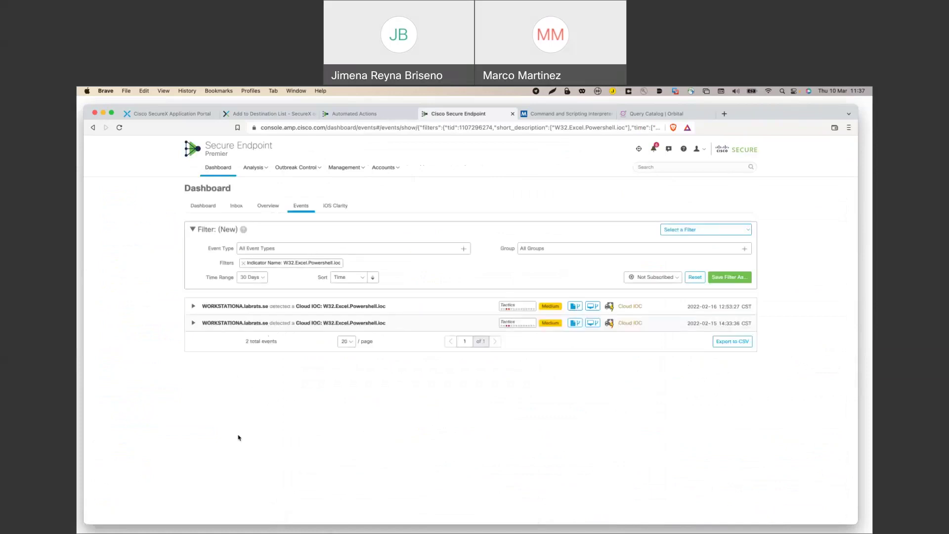
{"action": "left_click", "coordinate": [194, 308]}
{"action": "scroll", "coordinate": [457, 443], "scroll_direction": "down", "scroll_amount": 2}
{"action": "scroll", "coordinate": [457, 443], "scroll_direction": "down", "scroll_amount": 4}
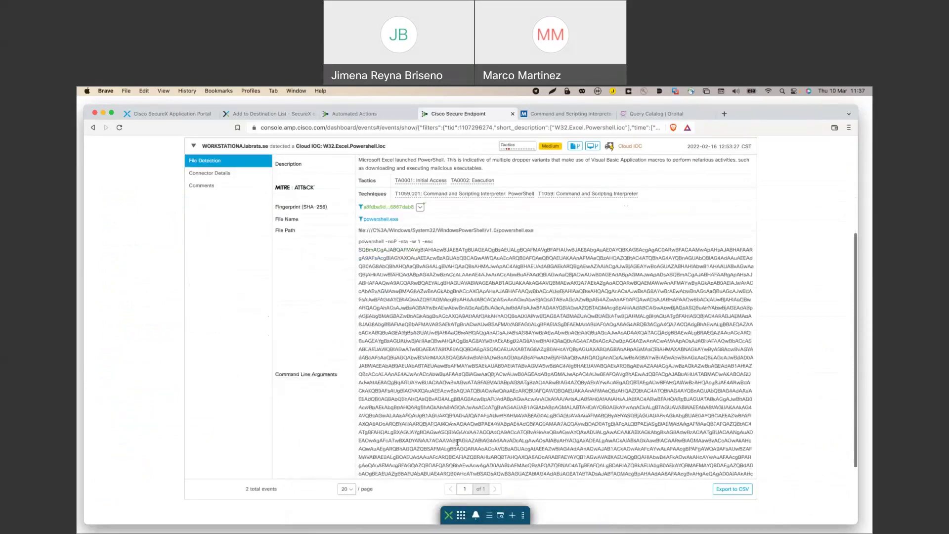
{"action": "scroll", "coordinate": [457, 442], "scroll_direction": "up", "scroll_amount": 3}
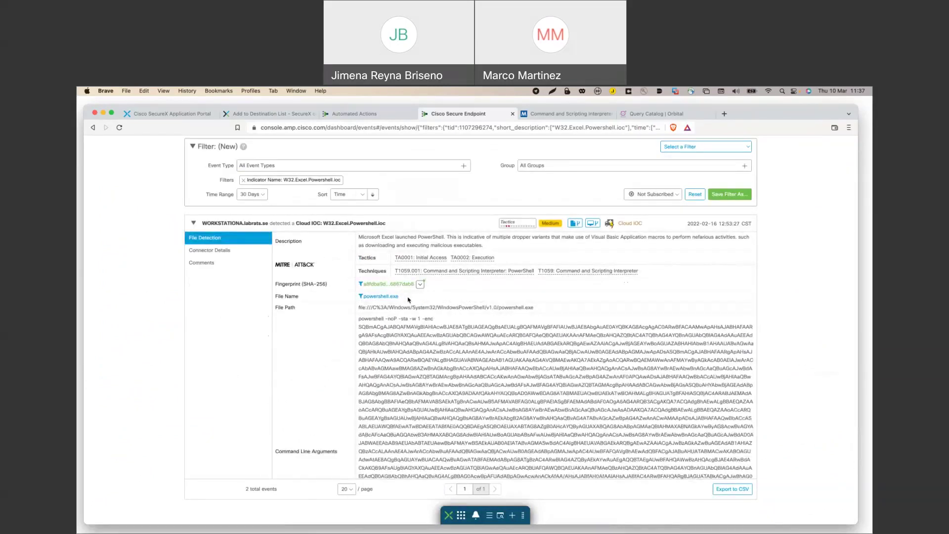
Inspect the event's powershell.exe file name and highlight its full encoded command line arguments for review.
{"action": "double_click", "coordinate": [408, 297]}
{"action": "left_click", "coordinate": [446, 368]}
{"action": "triple_click", "coordinate": [446, 369]}
{"action": "scroll", "coordinate": [445, 368], "scroll_direction": "down", "scroll_amount": 3}
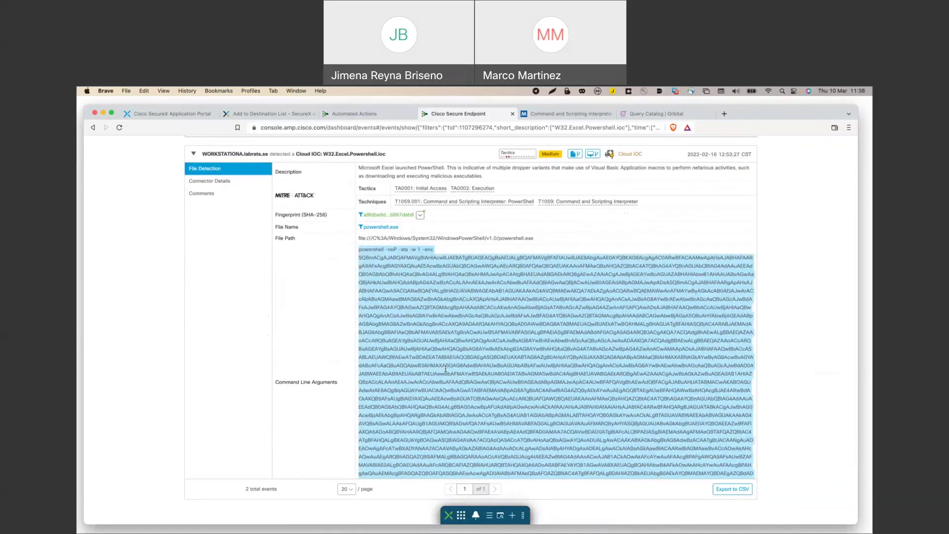
{"action": "scroll", "coordinate": [446, 368], "scroll_direction": "down", "scroll_amount": 1}
{"action": "scroll", "coordinate": [446, 368], "scroll_direction": "down", "scroll_amount": 2}
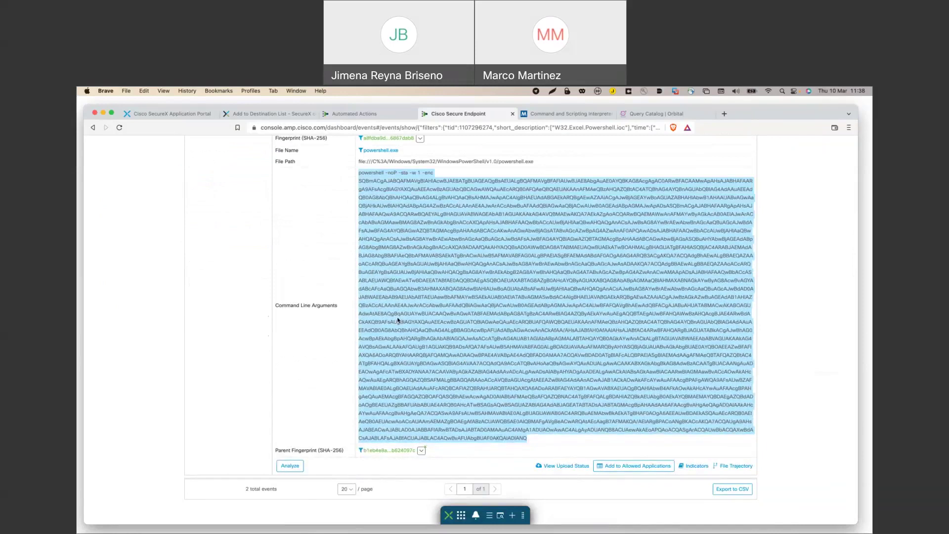
{"action": "scroll", "coordinate": [398, 320], "scroll_direction": "up", "scroll_amount": 2}
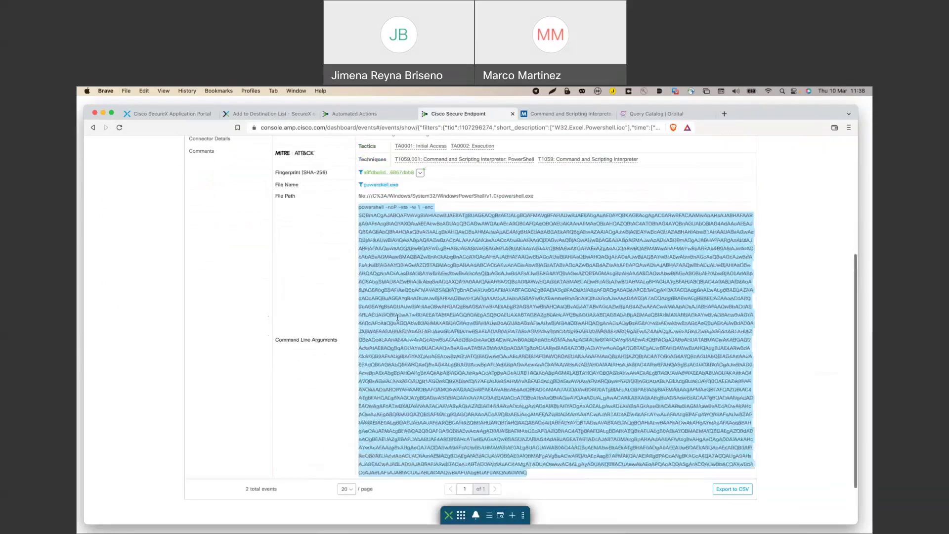
{"action": "scroll", "coordinate": [398, 317], "scroll_direction": "up", "scroll_amount": 10}
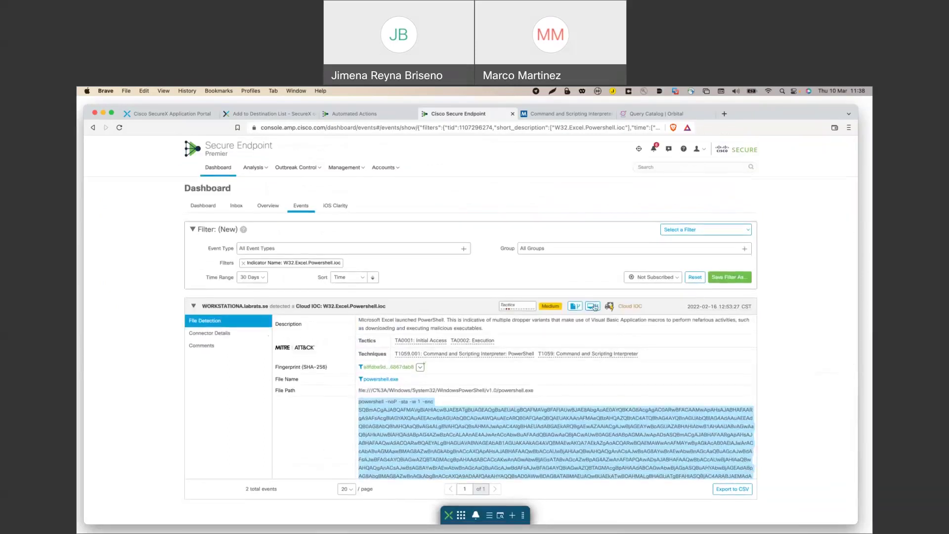
Open the Device Trajectory for the 2022-02-16 event and show the W32.Excel.Powershell.ioc detection details.
{"action": "left_click", "coordinate": [595, 307]}
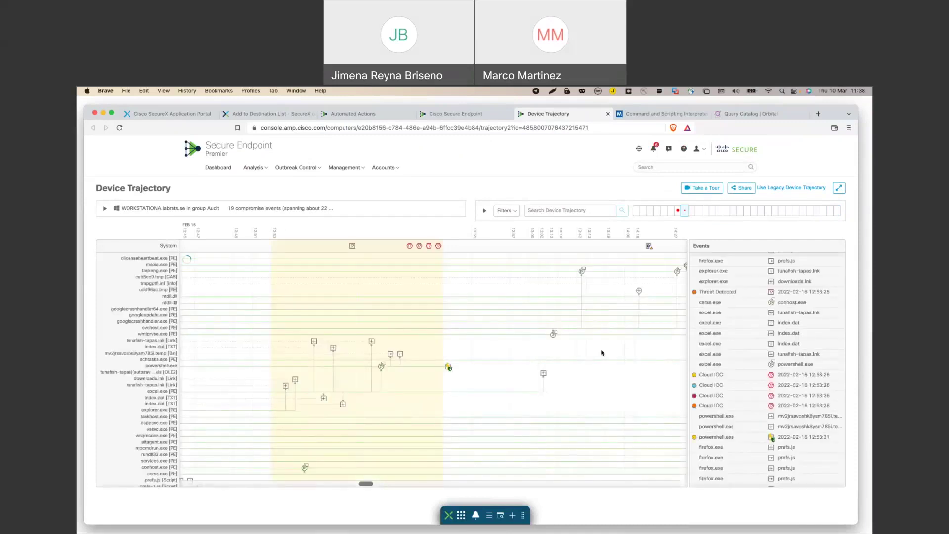
{"action": "left_click", "coordinate": [711, 405]}
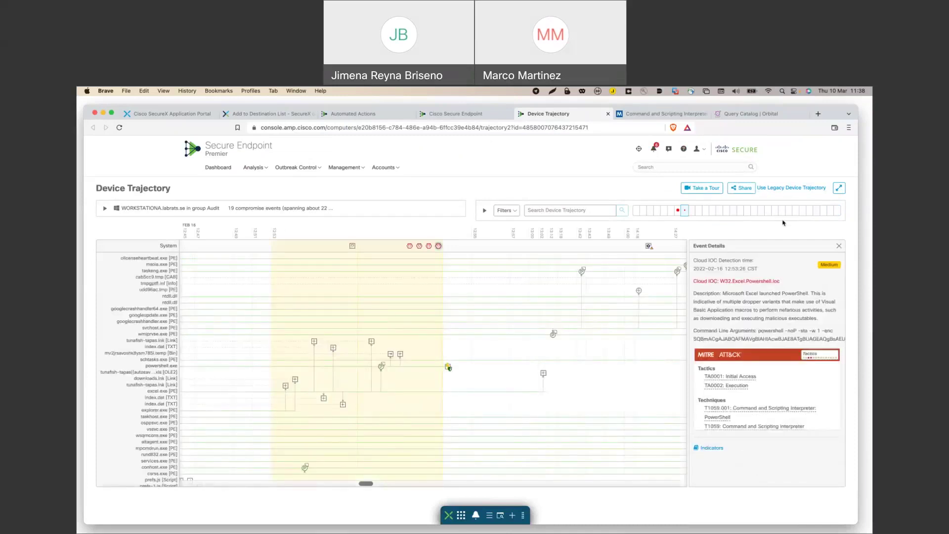
Expand the trajectory timeline, check the Feb 16 compromise events and detection details, and select the powershell.exe activity.
{"action": "left_click", "coordinate": [485, 211]}
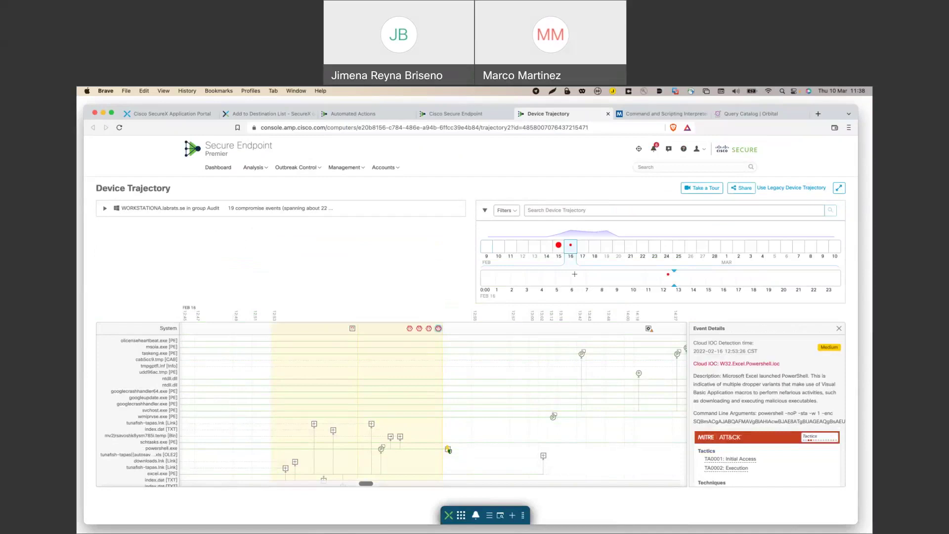
{"action": "mouse_move", "coordinate": [666, 275]}
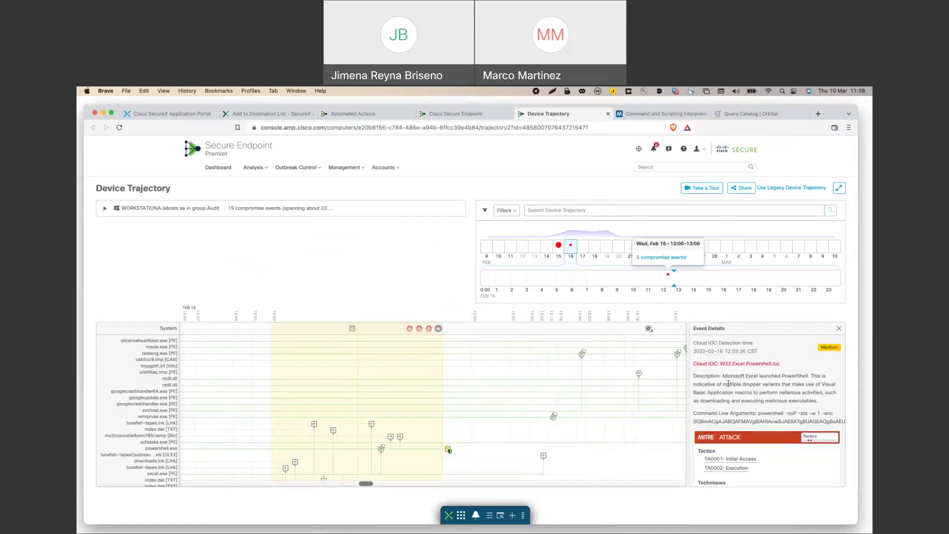
{"action": "scroll", "coordinate": [684, 393], "scroll_direction": "down", "scroll_amount": 2}
{"action": "scroll", "coordinate": [617, 407], "scroll_direction": "down", "scroll_amount": 4}
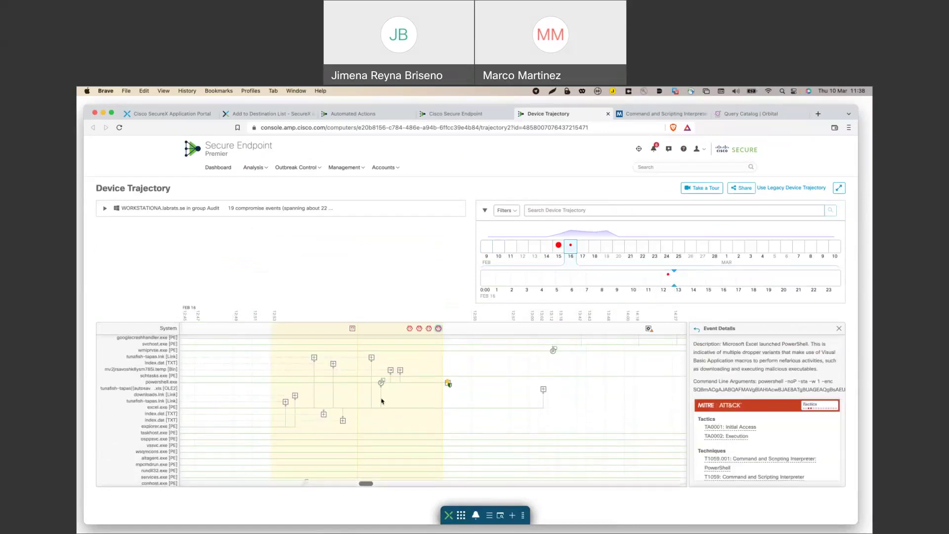
{"action": "left_click", "coordinate": [394, 384]}
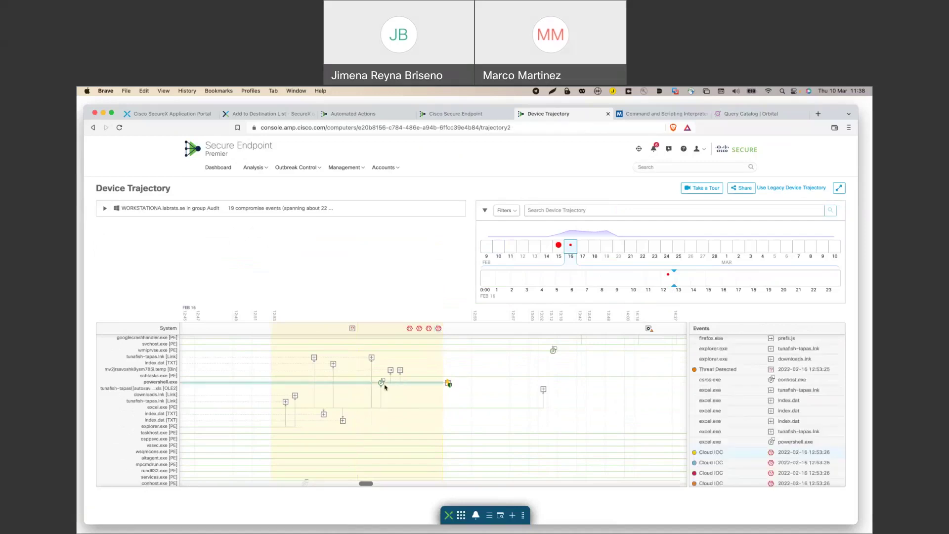
Trace the Feb 16 excel.exe and powershell.exe activity in the trajectory and open the powershell.exe exploit prevention event details.
{"action": "scroll", "coordinate": [385, 387], "scroll_direction": "left", "scroll_amount": 5}
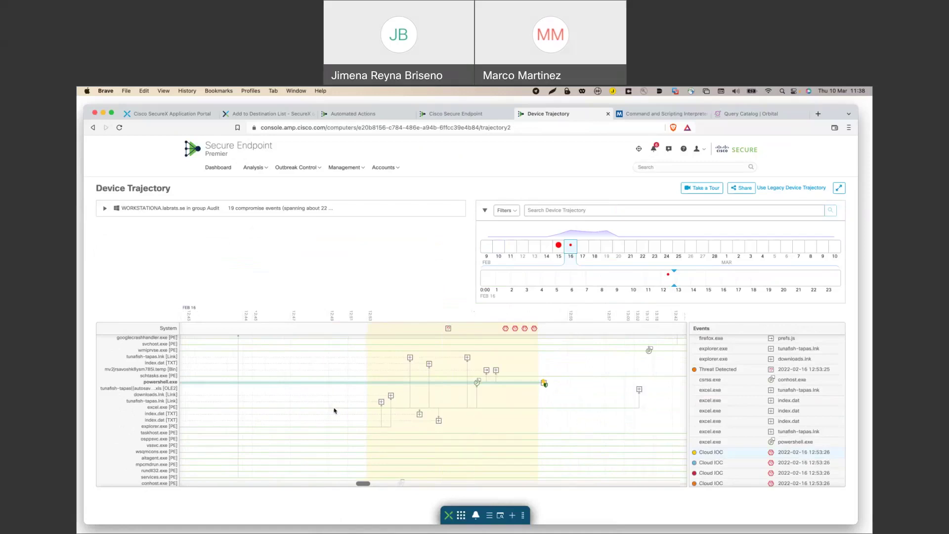
{"action": "scroll", "coordinate": [525, 438], "scroll_direction": "up", "scroll_amount": 3}
{"action": "scroll", "coordinate": [525, 437], "scroll_direction": "left", "scroll_amount": 3}
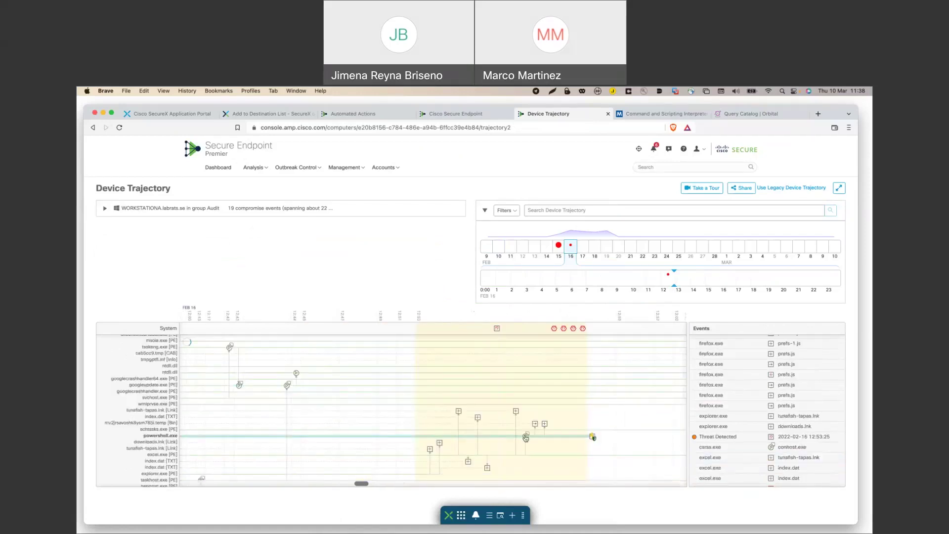
{"action": "scroll", "coordinate": [526, 438], "scroll_direction": "down", "scroll_amount": 1}
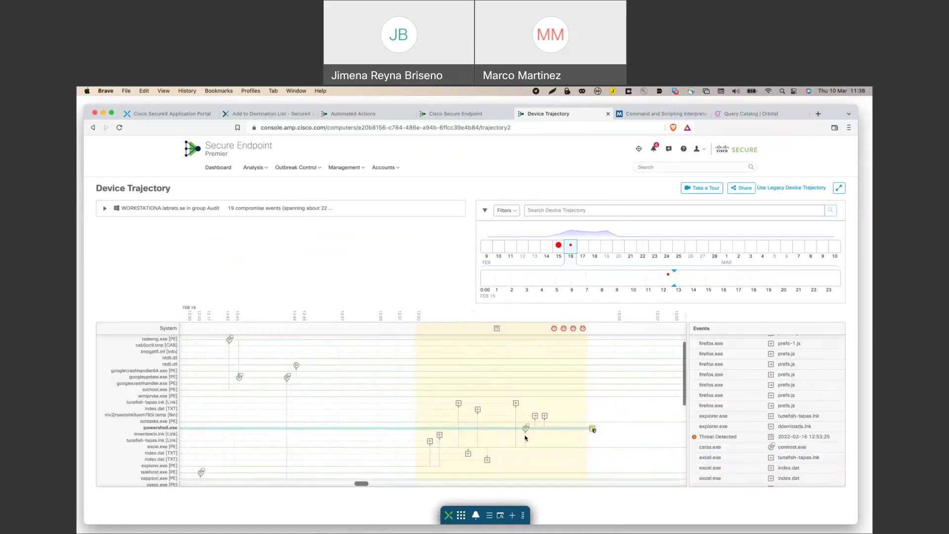
{"action": "left_click", "coordinate": [495, 450]}
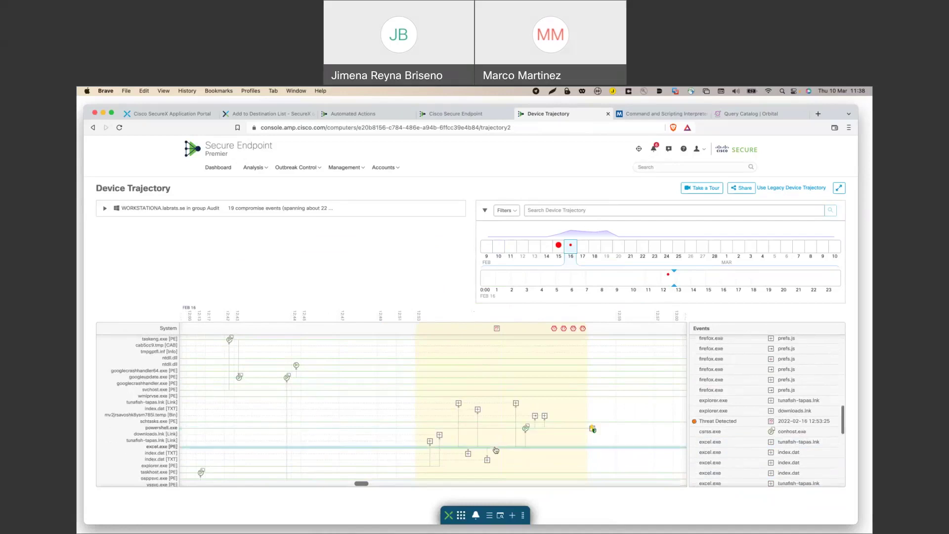
{"action": "left_click", "coordinate": [594, 430]}
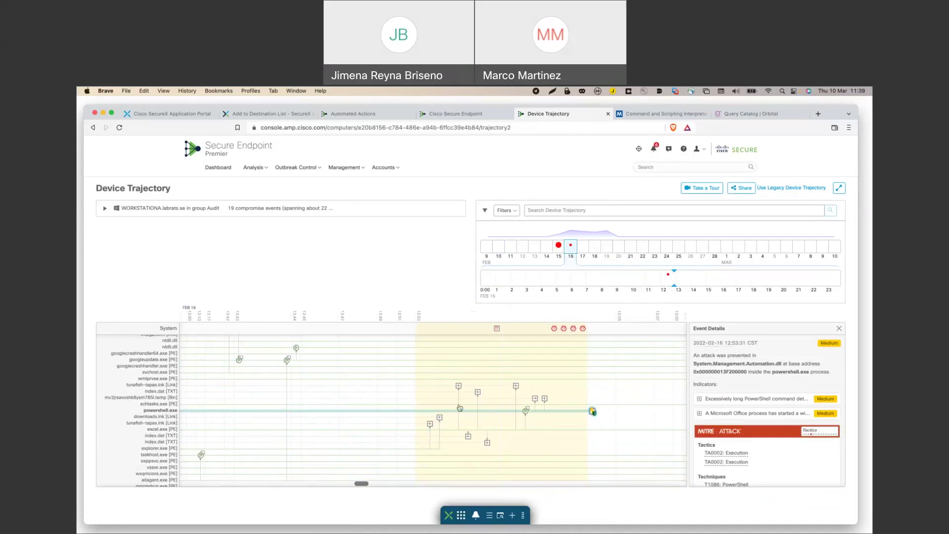
Open the powershell.exe execution event, highlight its parent excel.exe, and review the file and parent file hashes.
{"action": "left_click", "coordinate": [526, 410]}
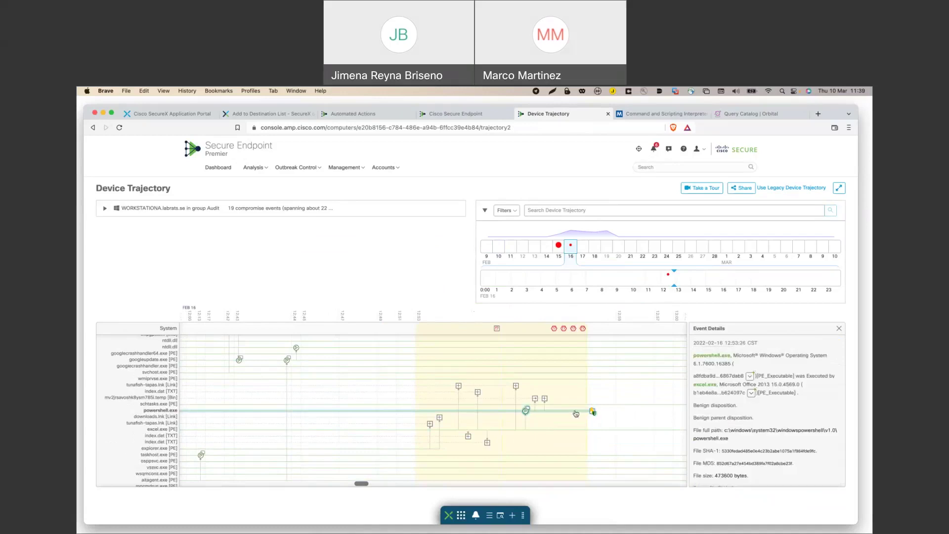
{"action": "left_click_drag", "start_coordinate": [694, 384], "coordinate": [753, 385]}
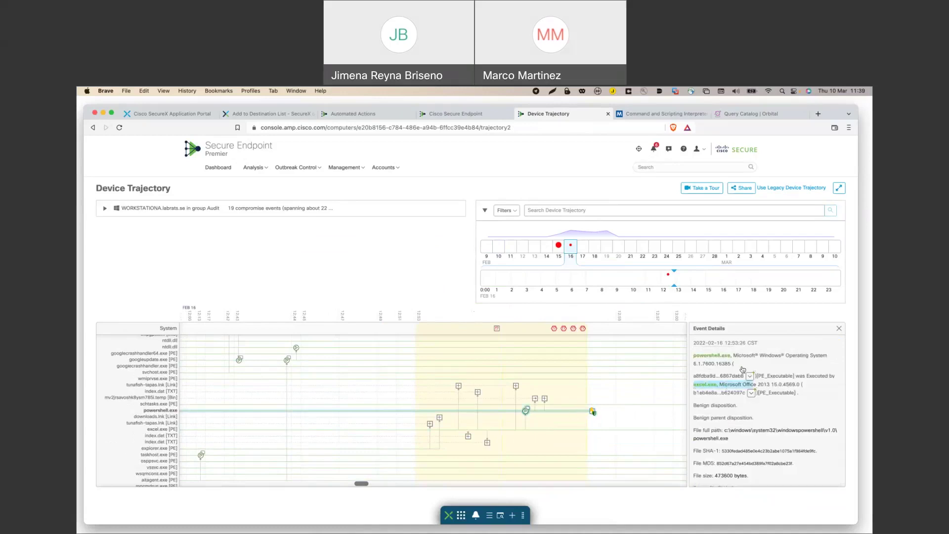
{"action": "left_click_drag", "start_coordinate": [694, 355], "coordinate": [710, 355]}
{"action": "scroll", "coordinate": [738, 438], "scroll_direction": "down", "scroll_amount": 2}
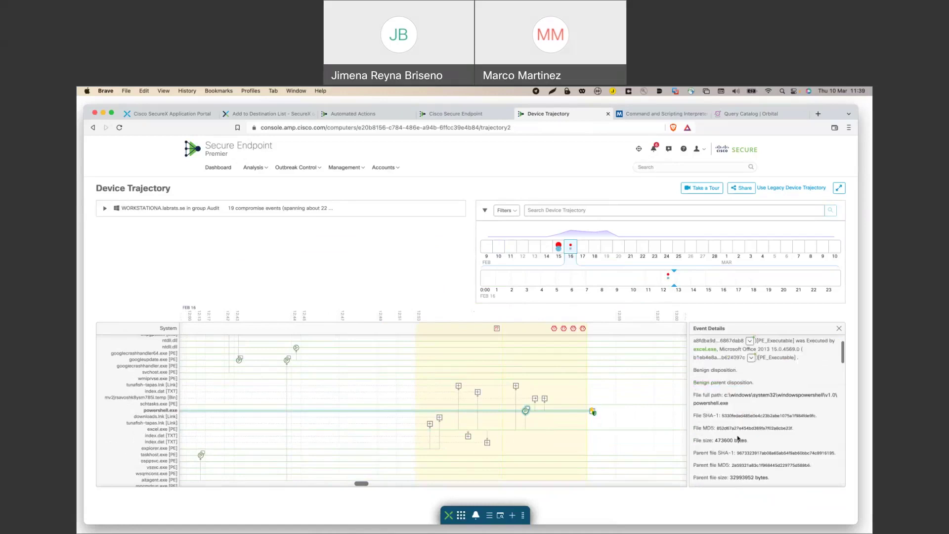
{"action": "scroll", "coordinate": [738, 437], "scroll_direction": "down", "scroll_amount": 1}
Inspect the details of each of the four Feb 16 Cloud IOC detections, including W32.PowershellEmpireStagerPayload.ioc and its decoded command line.
{"action": "left_click", "coordinate": [554, 329]}
{"action": "scroll", "coordinate": [734, 437], "scroll_direction": "down", "scroll_amount": 2}
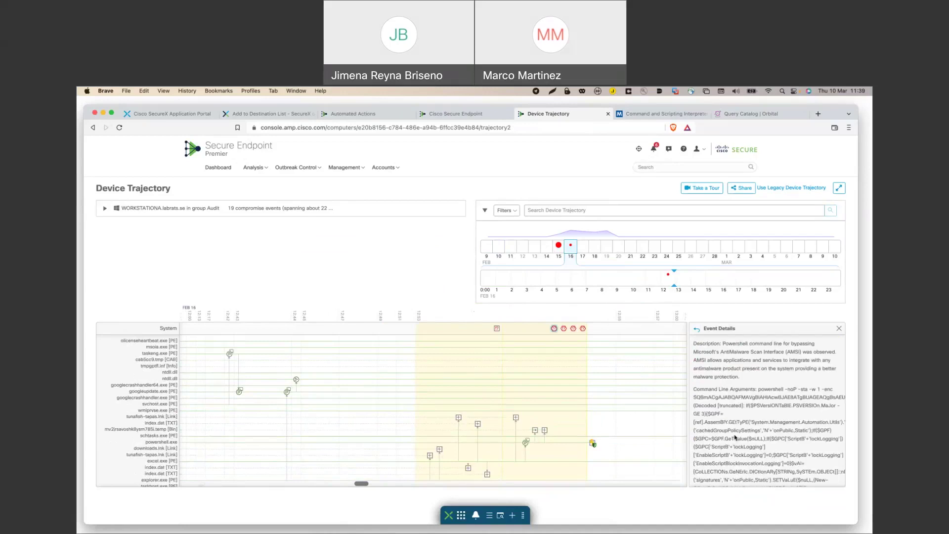
{"action": "scroll", "coordinate": [734, 437], "scroll_direction": "down", "scroll_amount": 8}
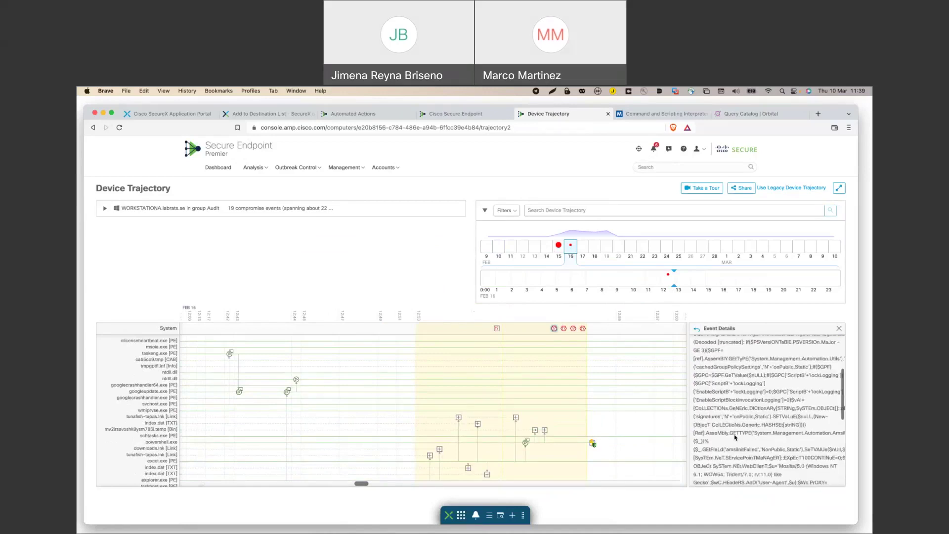
{"action": "left_click", "coordinate": [565, 330]}
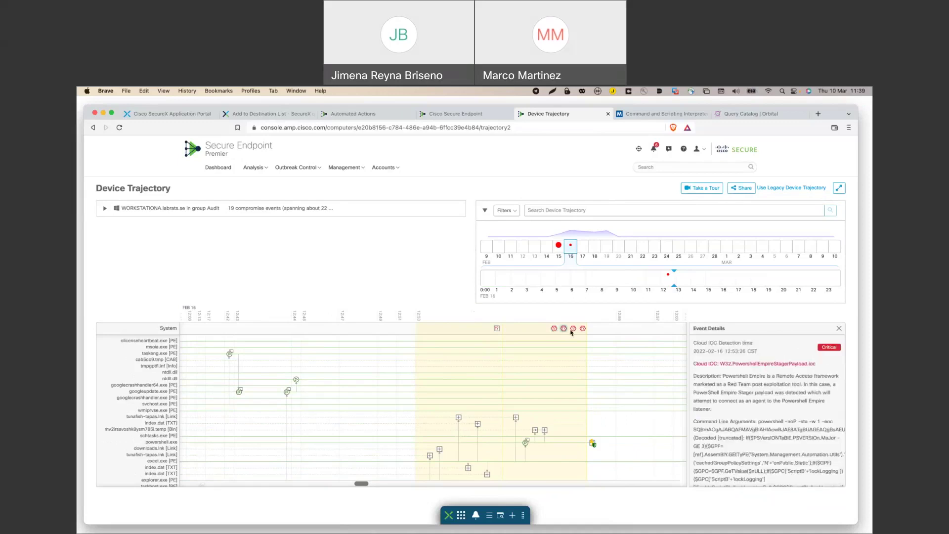
{"action": "scroll", "coordinate": [756, 424], "scroll_direction": "down", "scroll_amount": 5}
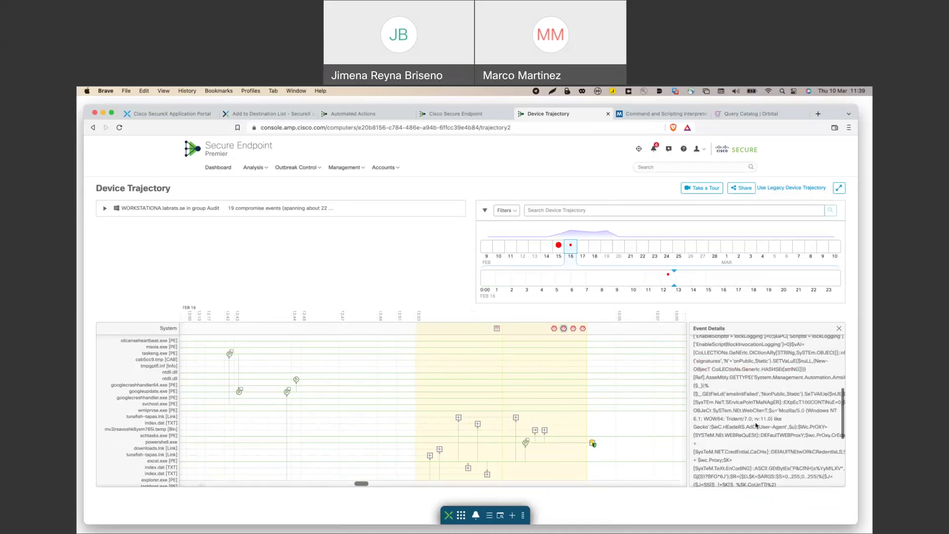
{"action": "scroll", "coordinate": [755, 424], "scroll_direction": "down", "scroll_amount": 2}
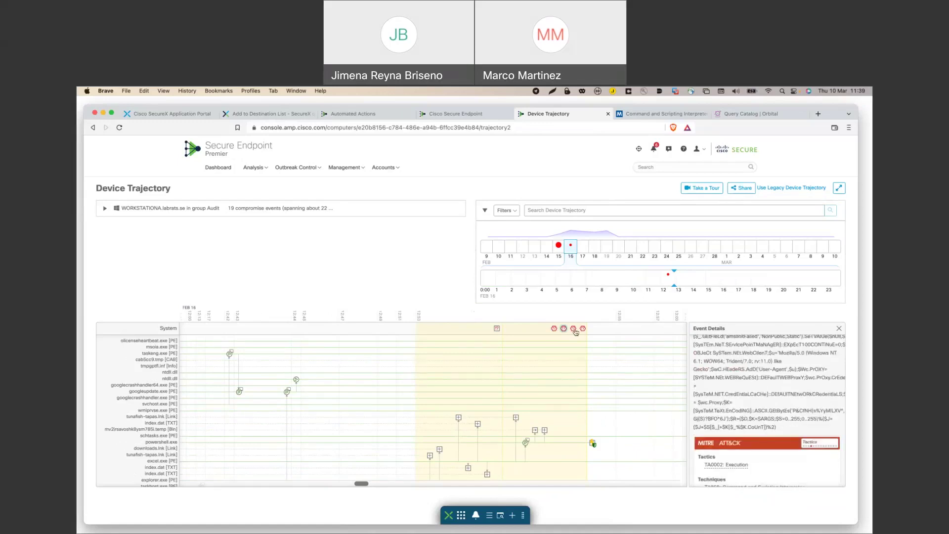
{"action": "left_click", "coordinate": [575, 330]}
{"action": "left_click", "coordinate": [582, 328]}
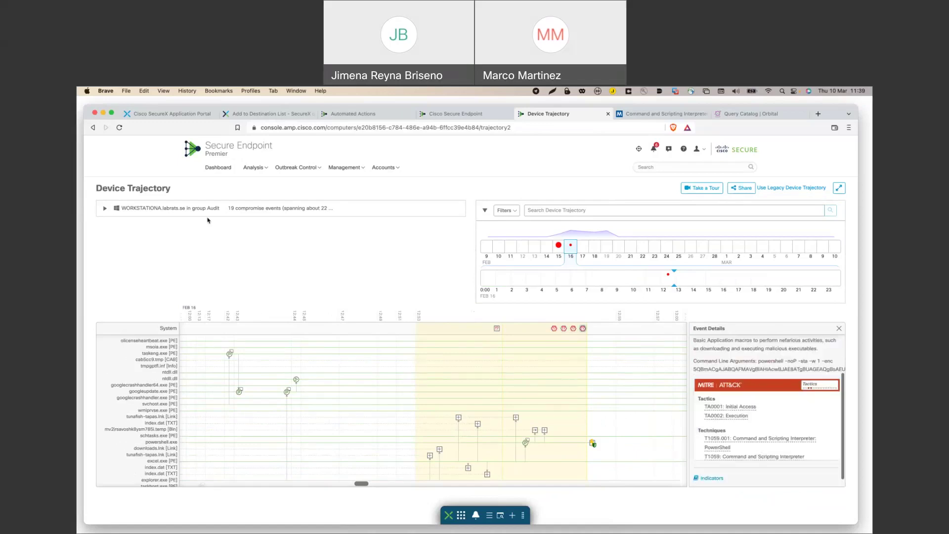
Expand the WORKSTATIONA.labrats.se computer details and review its related compromise events, vulnerabilities and response actions.
{"action": "left_click", "coordinate": [104, 208]}
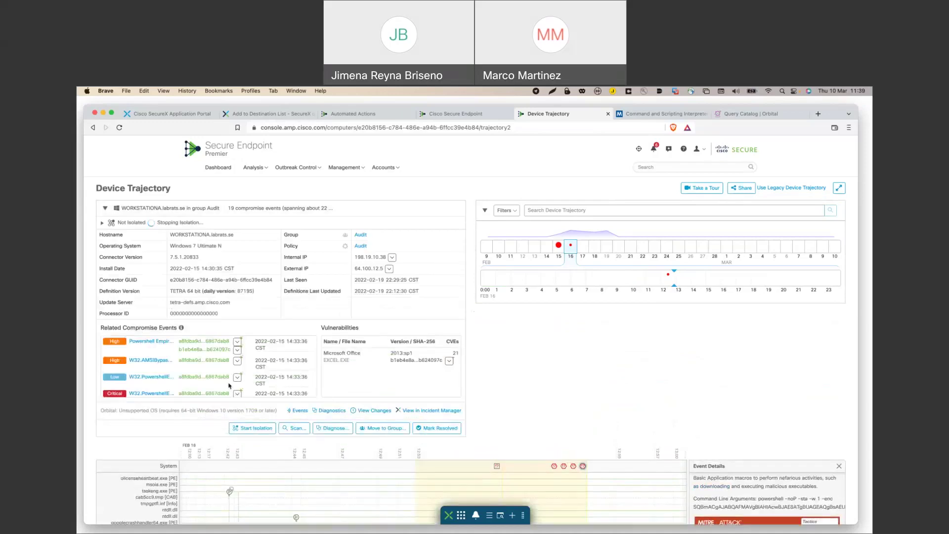
{"action": "scroll", "coordinate": [547, 359], "scroll_direction": "down", "scroll_amount": 1}
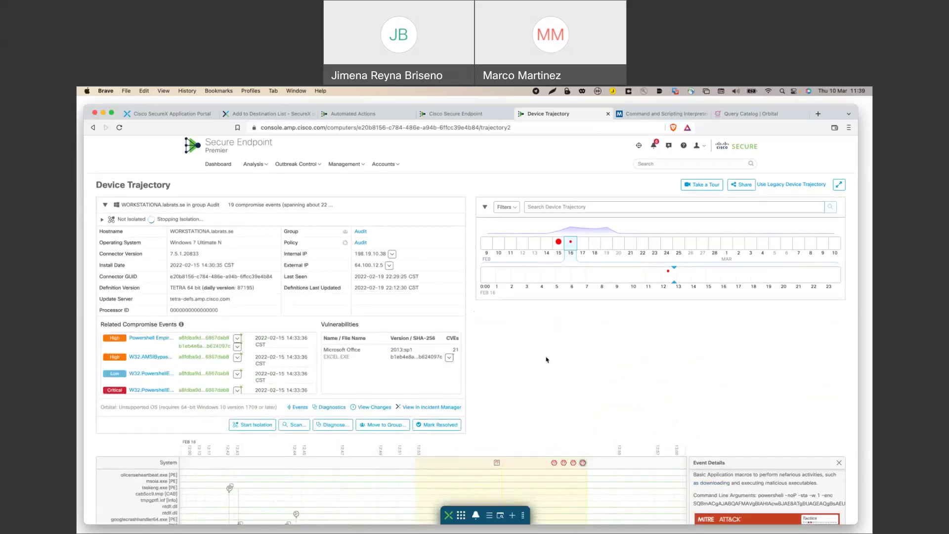
{"action": "scroll", "coordinate": [547, 359], "scroll_direction": "down", "scroll_amount": 3}
{"action": "scroll", "coordinate": [197, 319], "scroll_direction": "down", "scroll_amount": 3}
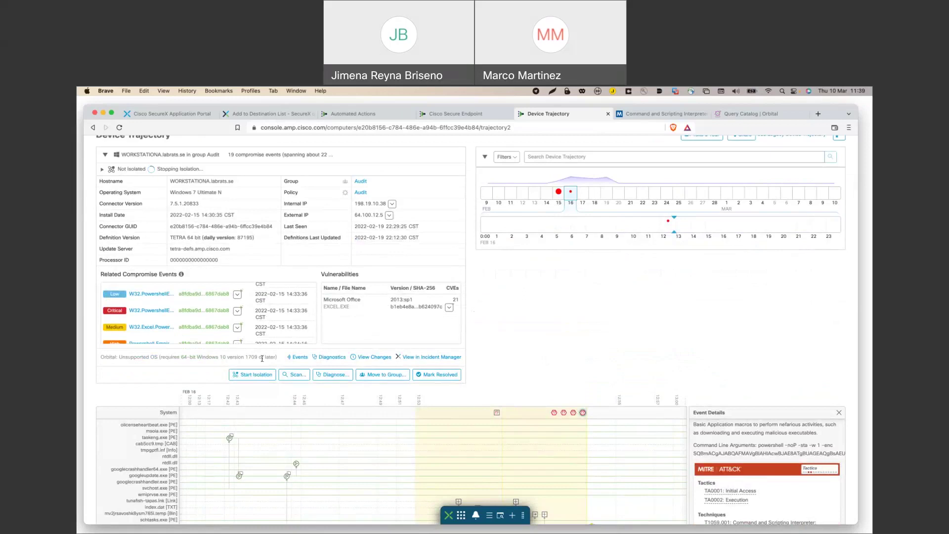
Open the SecureX ribbon's home view and launch SecureX from its applications list.
{"action": "left_click", "coordinate": [461, 516]}
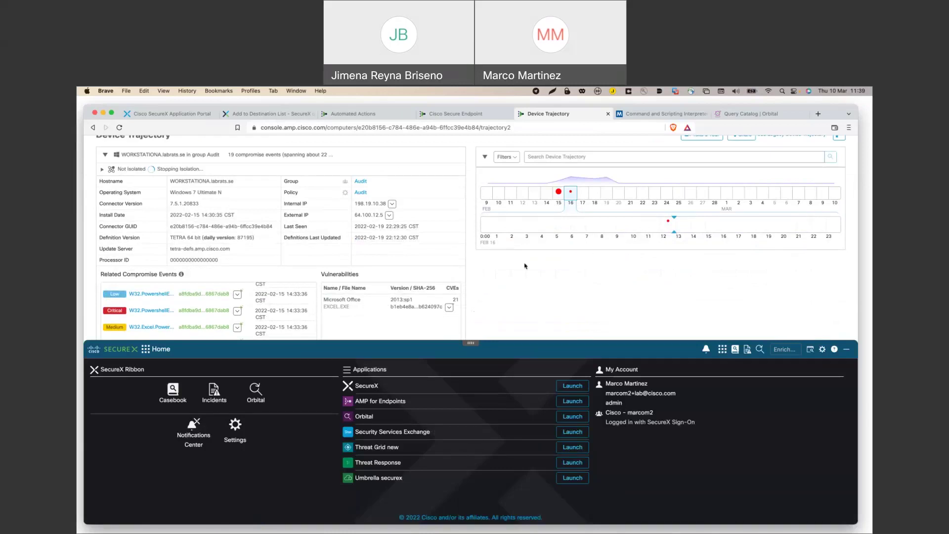
{"action": "scroll", "coordinate": [525, 265], "scroll_direction": "up", "scroll_amount": 3}
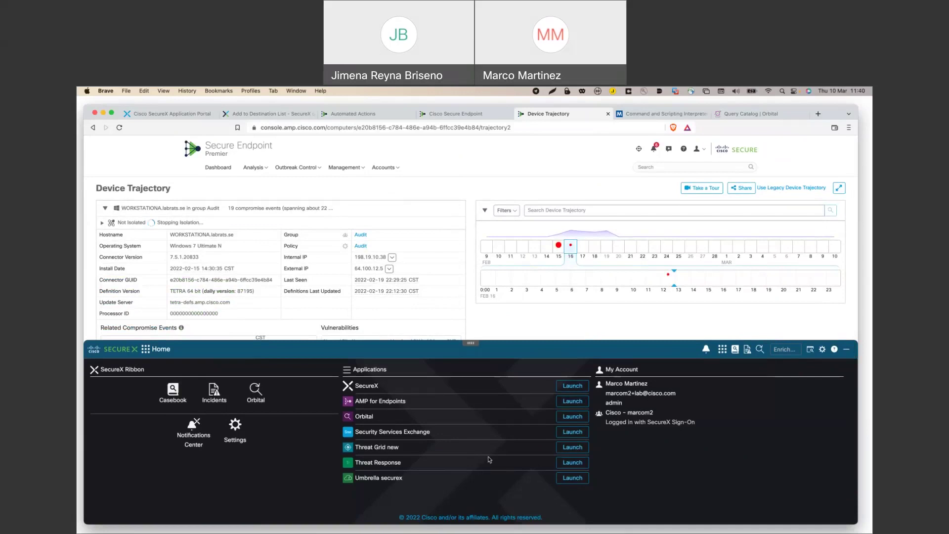
{"action": "left_click", "coordinate": [572, 386]}
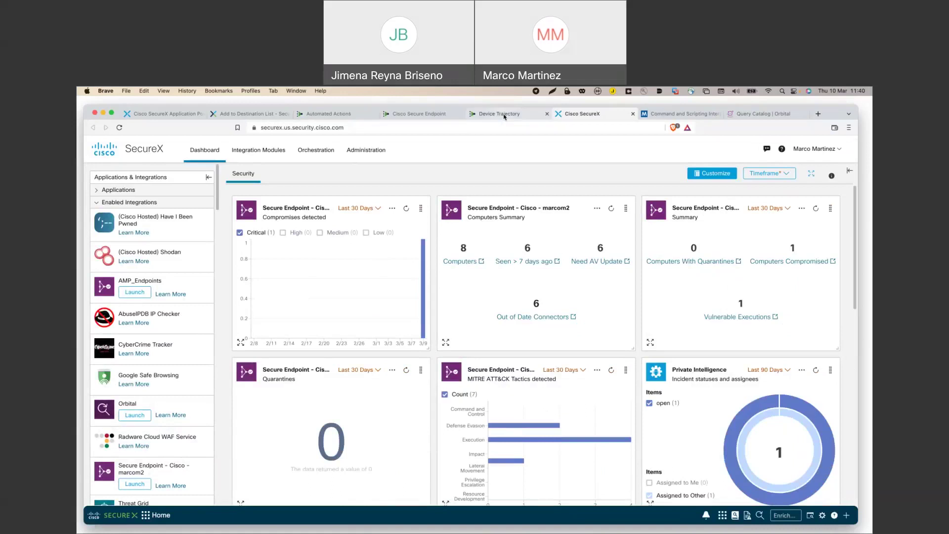
Return to Secure Endpoint, open its API Credentials page, and view the New API Credential form without creating one.
{"action": "left_click", "coordinate": [503, 117]}
{"action": "mouse_move", "coordinate": [384, 168]}
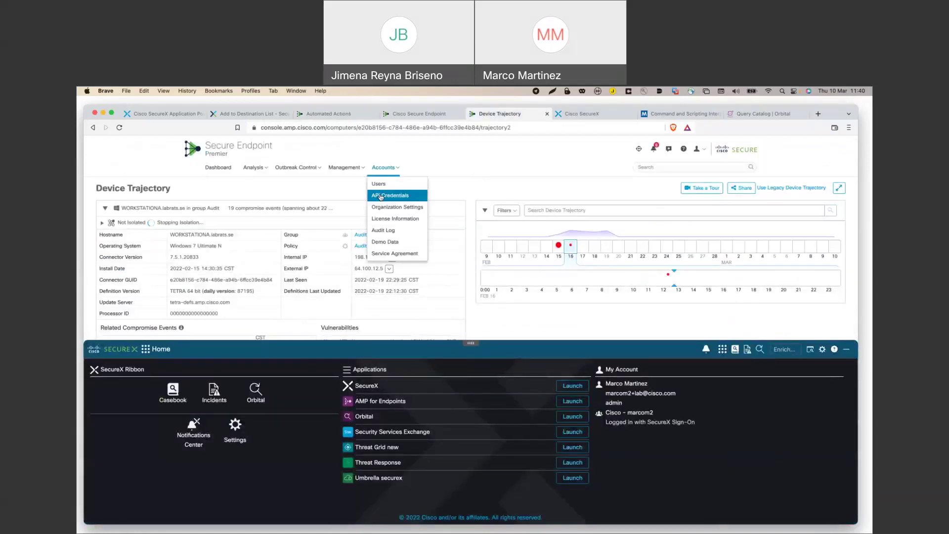
{"action": "left_click", "coordinate": [381, 197]}
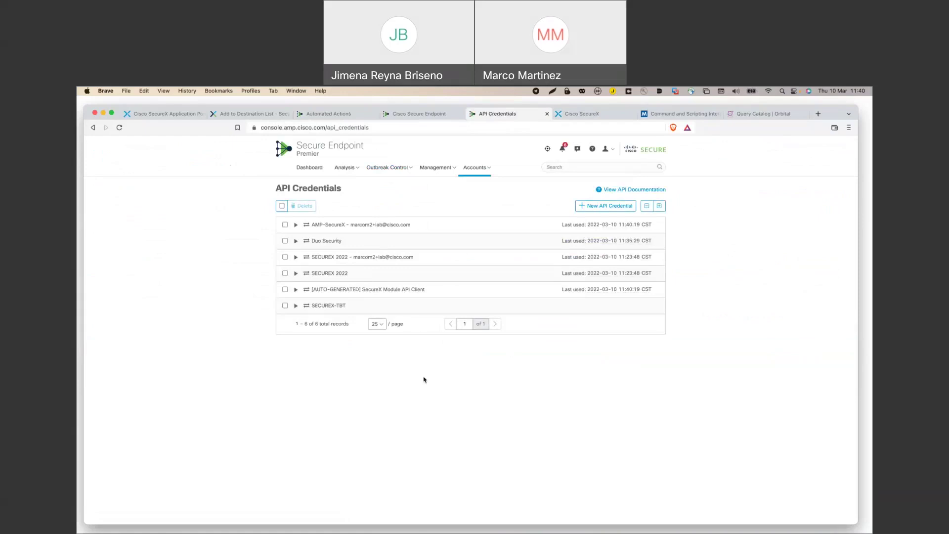
{"action": "left_click", "coordinate": [605, 206]}
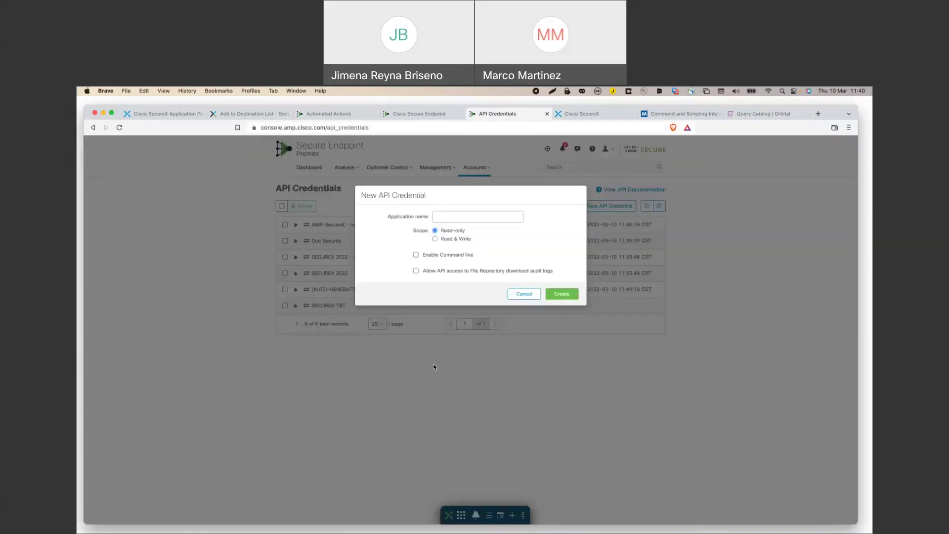
{"action": "left_click", "coordinate": [524, 293]}
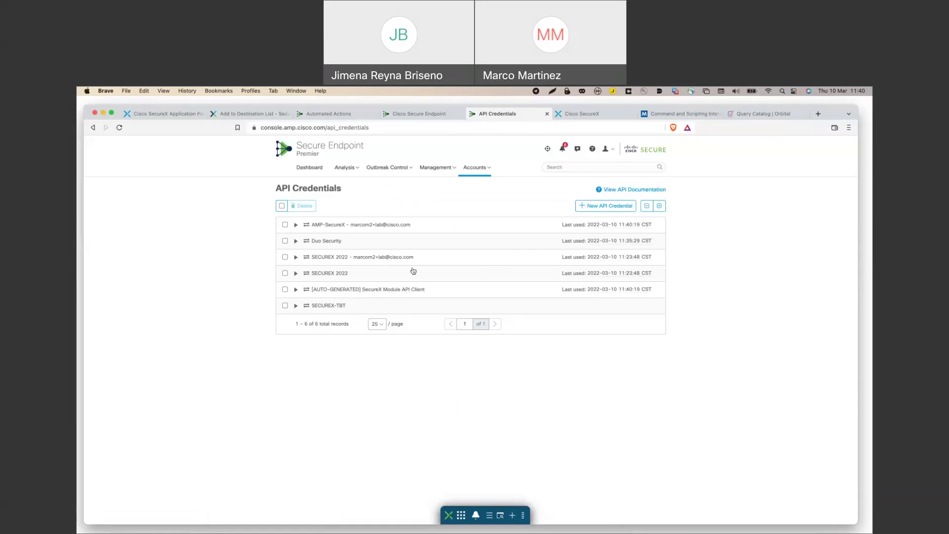
Check the AMP-SecureX API credential's scope and command line setting, leaving its details collapsed.
{"action": "left_click", "coordinate": [316, 226]}
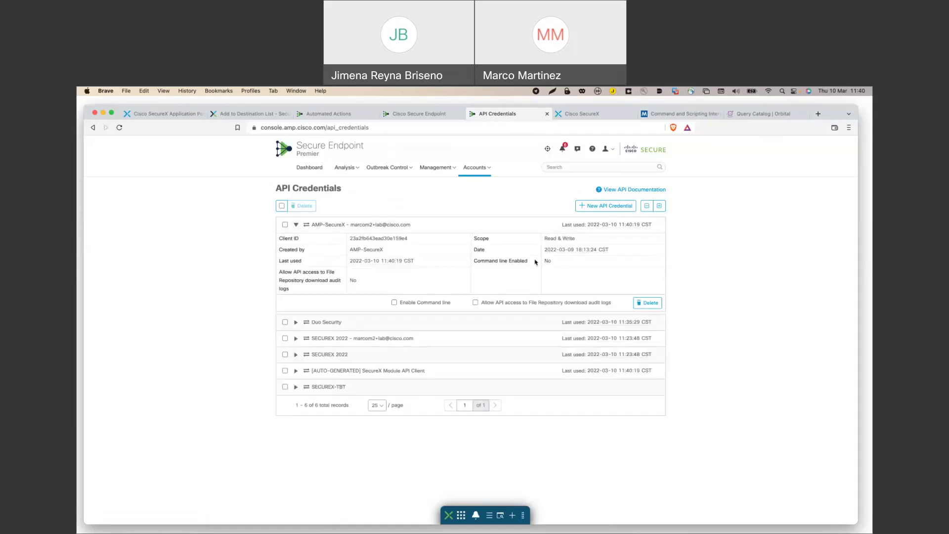
{"action": "double_click", "coordinate": [549, 261]}
{"action": "left_click", "coordinate": [303, 224]}
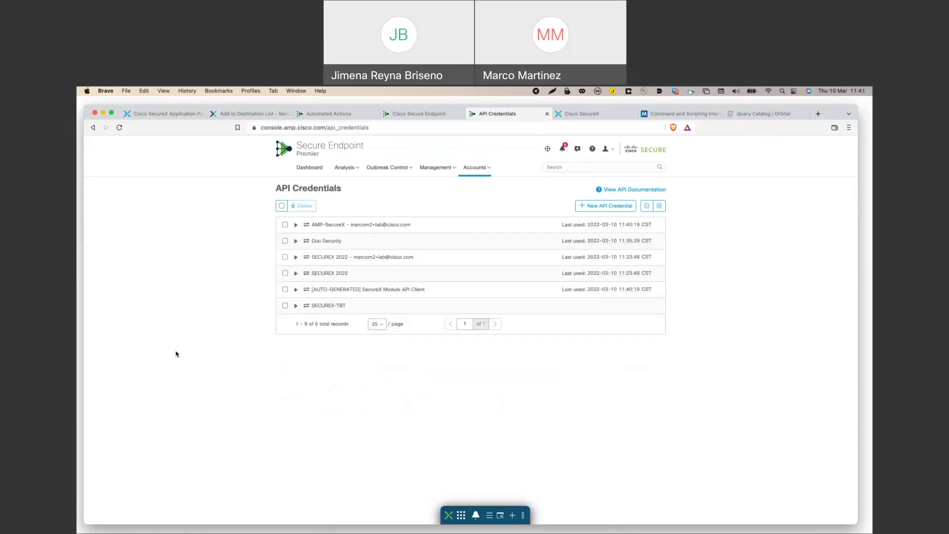
Switch to the SecureX dashboard with its News feed shown, check the Security dashboard's Private Intelligence and Umbrella tiles, and save it.
{"action": "key", "text": "ctrl+Tab"}
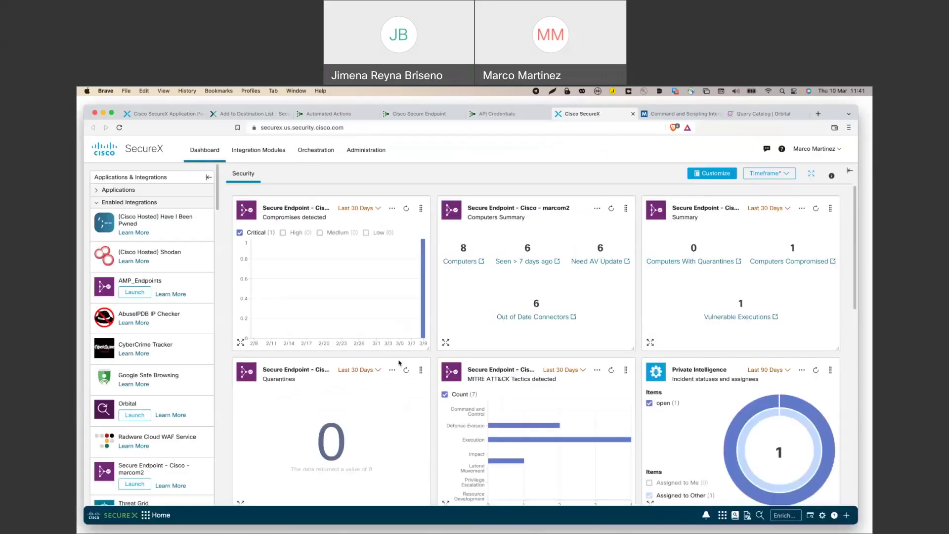
{"action": "left_click", "coordinate": [811, 177]}
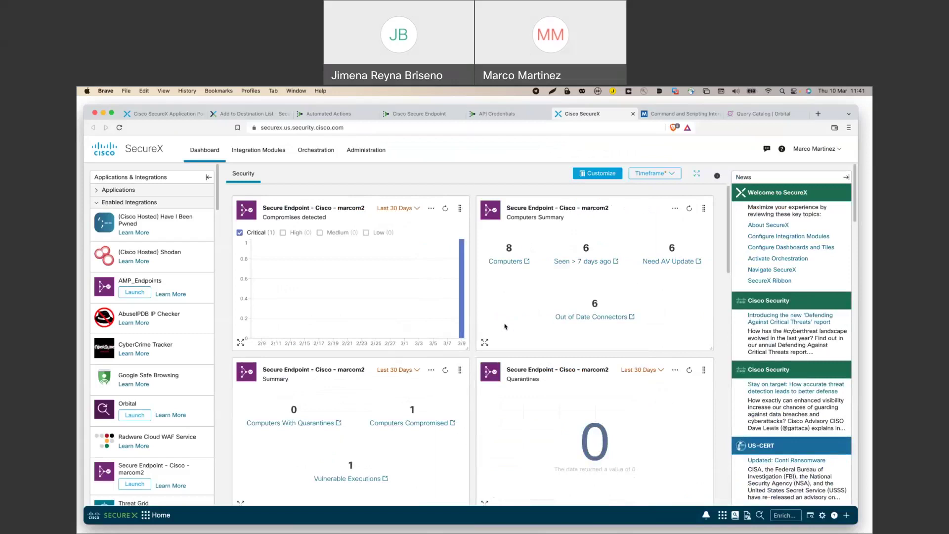
{"action": "left_click", "coordinate": [590, 175]}
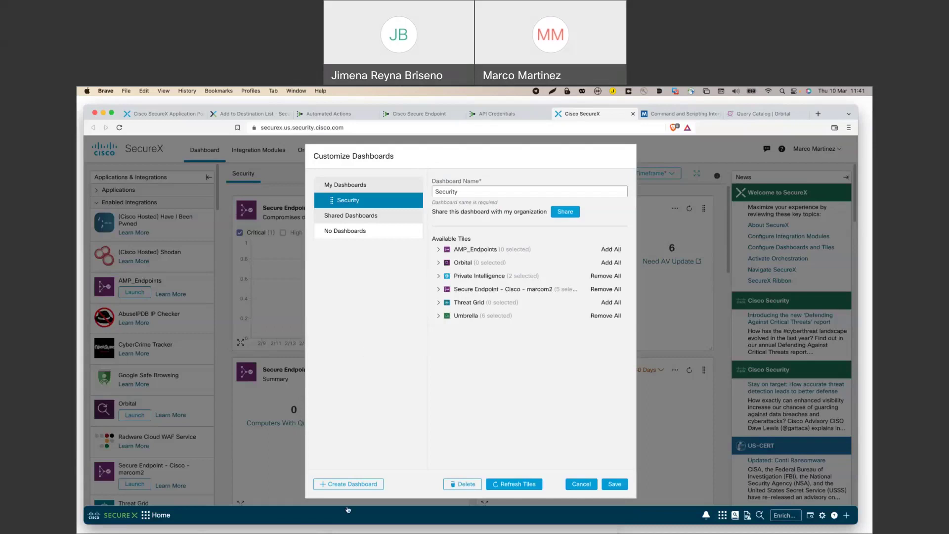
{"action": "left_click", "coordinate": [435, 277]}
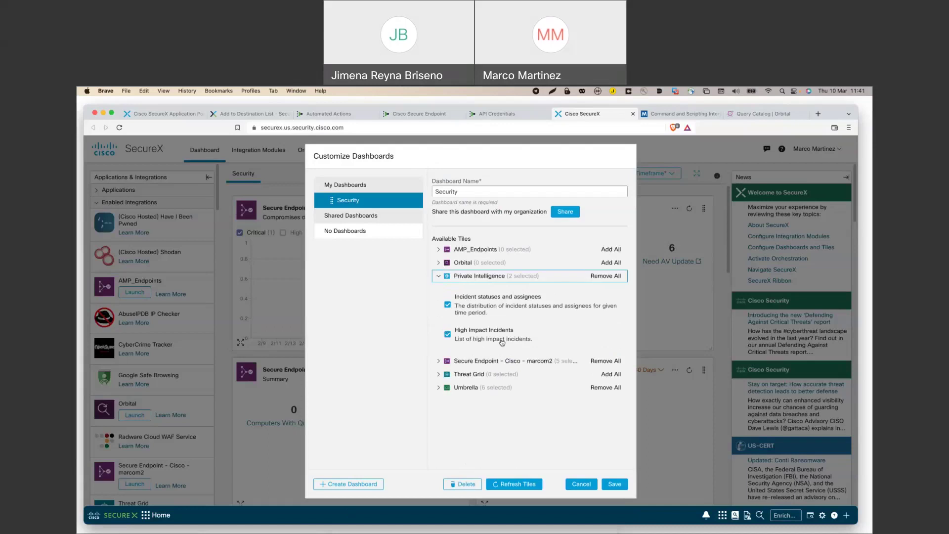
{"action": "left_click", "coordinate": [439, 387]}
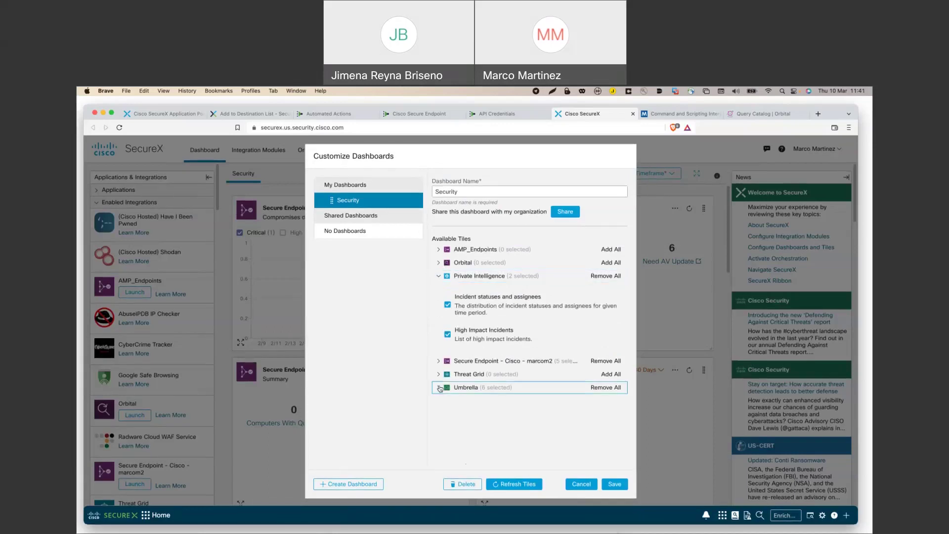
{"action": "scroll", "coordinate": [521, 414], "scroll_direction": "down", "scroll_amount": 5}
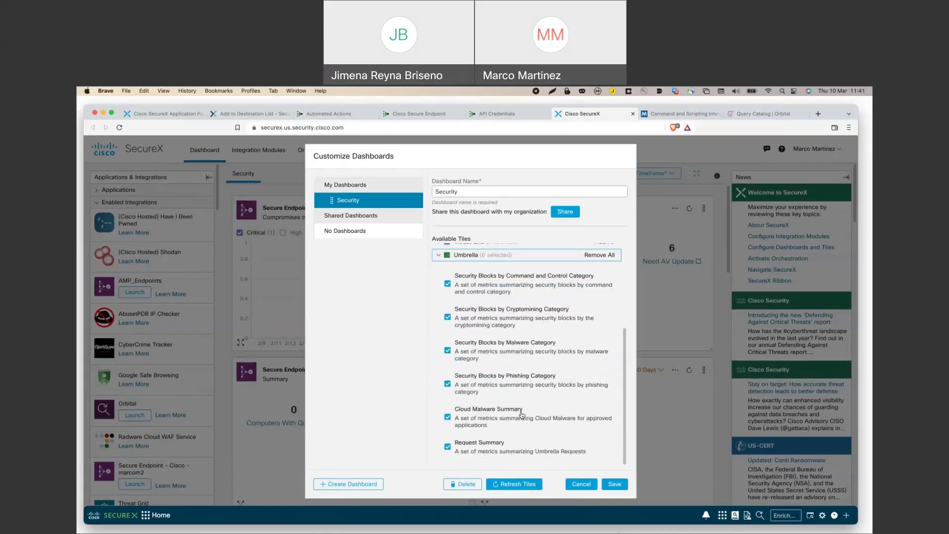
{"action": "left_click", "coordinate": [618, 489]}
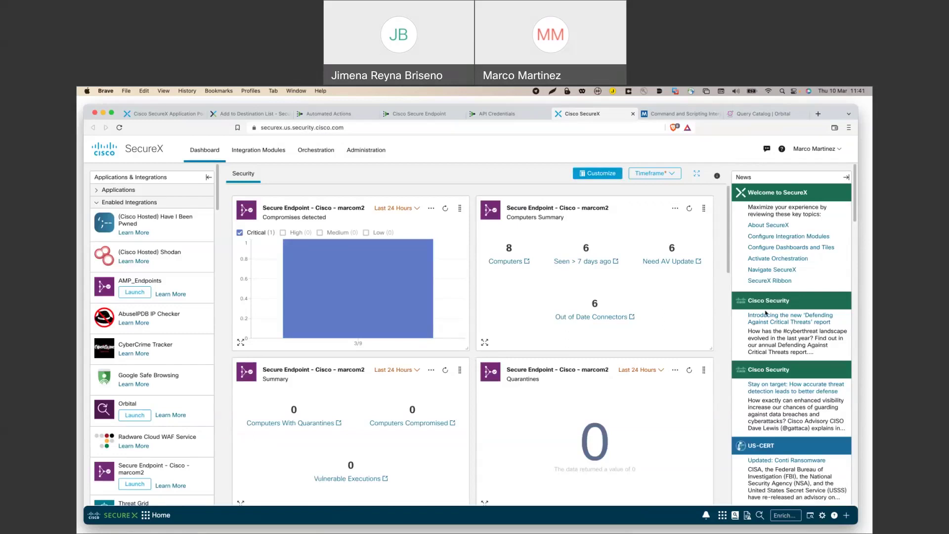
Browse the SecureX News feed and highlight the US-CERT headline "Updated: Conti Ransomware".
{"action": "scroll", "coordinate": [766, 313], "scroll_direction": "down", "scroll_amount": 5}
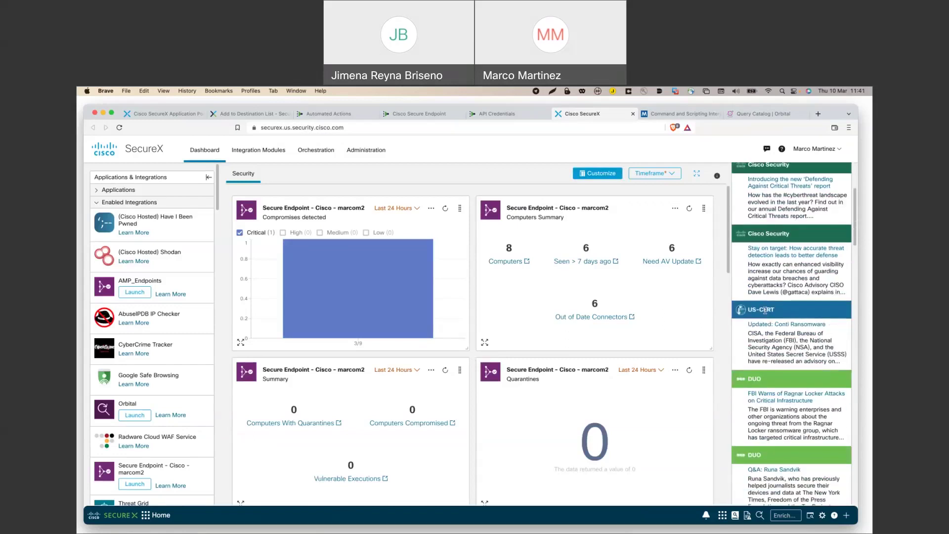
{"action": "scroll", "coordinate": [765, 311], "scroll_direction": "down", "scroll_amount": 1}
{"action": "triple_click", "coordinate": [759, 313]}
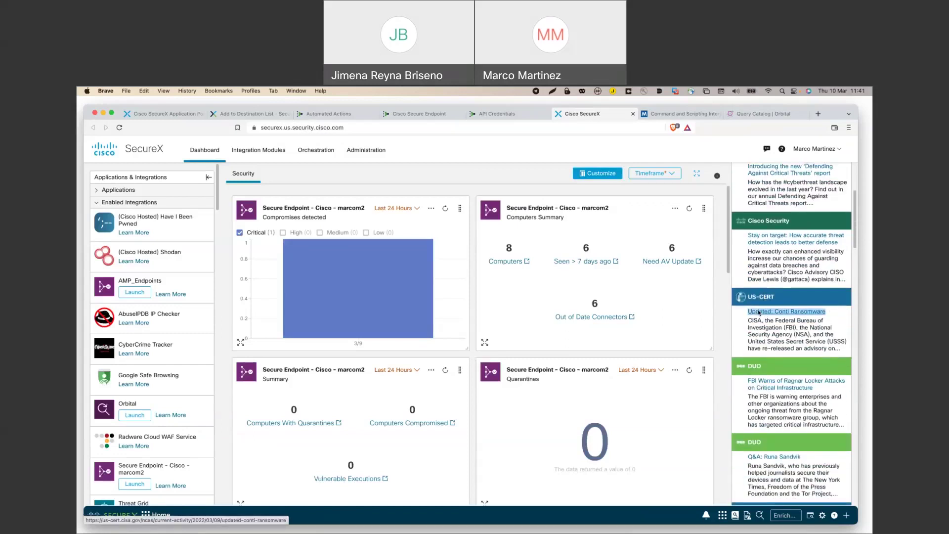
Open the US-CERT article "Updated: Conti Ransomware" in a separate tab and highlight its text about the Conti advisory and attacks.
{"action": "right_click", "coordinate": [756, 313]}
{"action": "left_click", "coordinate": [754, 314]}
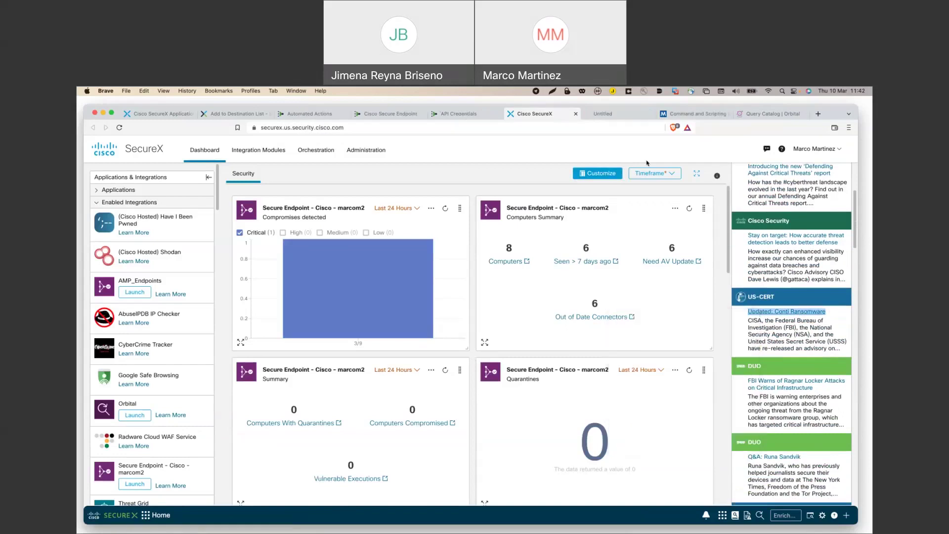
{"action": "key", "text": "ctrl+Tab"}
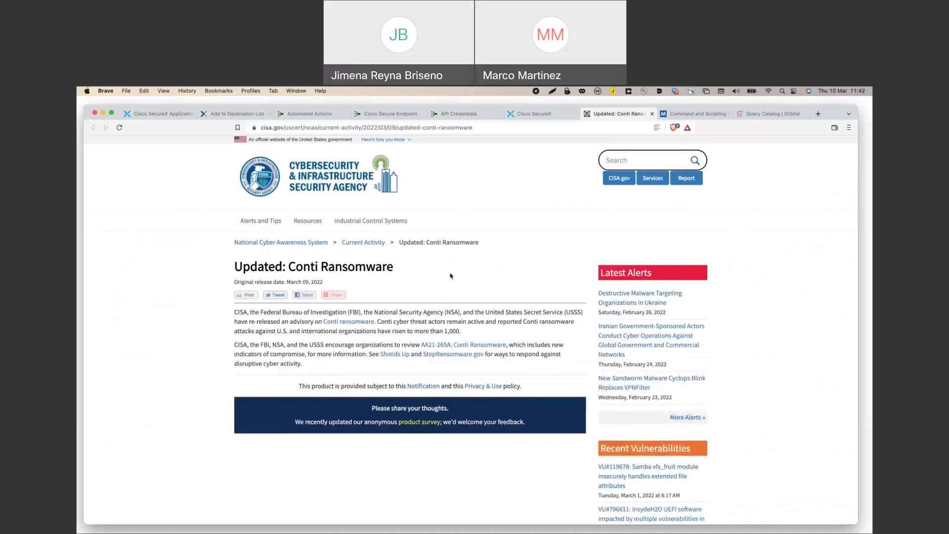
{"action": "left_click_drag", "start_coordinate": [290, 322], "coordinate": [389, 329]}
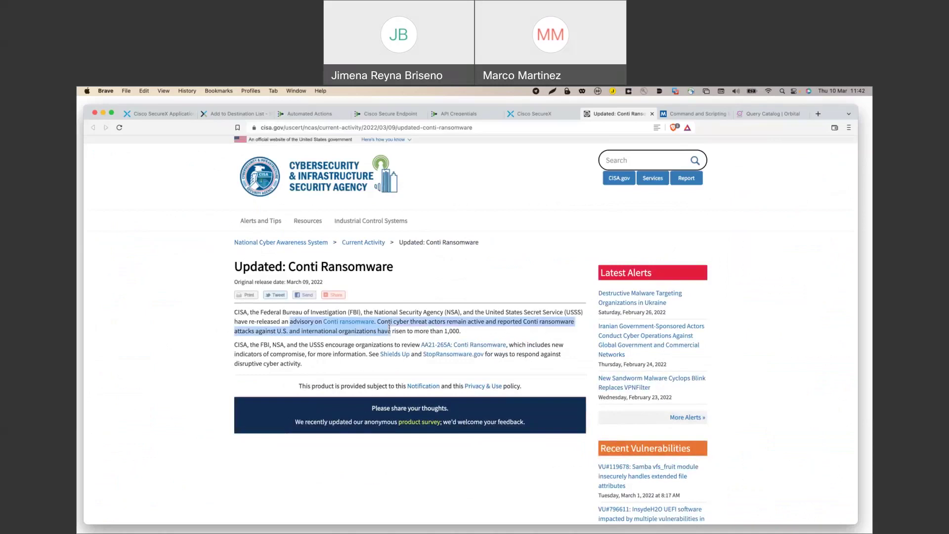
Return to the SecureX dashboard, browse more headlines in the News feed, and collapse the feed.
{"action": "key", "text": "super+alt+Left"}
{"action": "scroll", "coordinate": [791, 346], "scroll_direction": "down", "scroll_amount": 5}
{"action": "scroll", "coordinate": [762, 395], "scroll_direction": "down", "scroll_amount": 6}
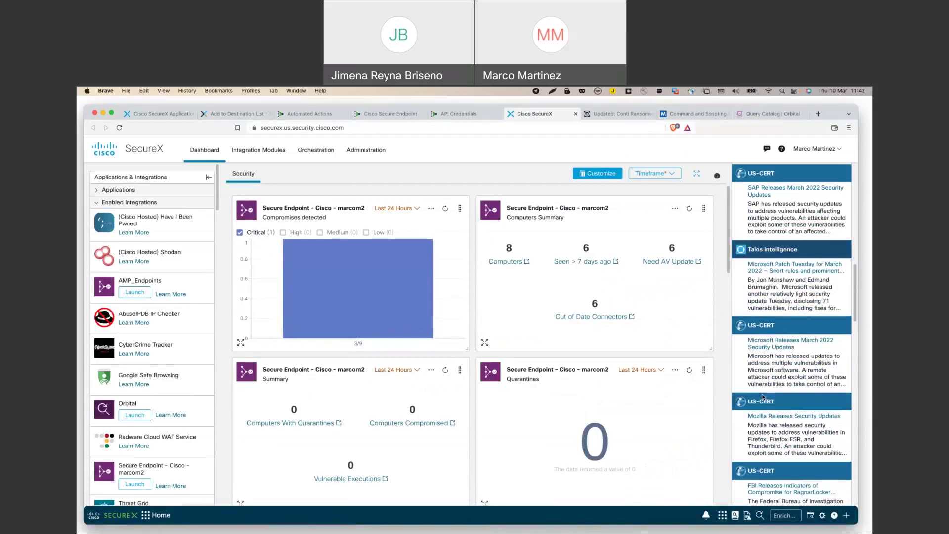
{"action": "scroll", "coordinate": [771, 332], "scroll_direction": "down", "scroll_amount": 5}
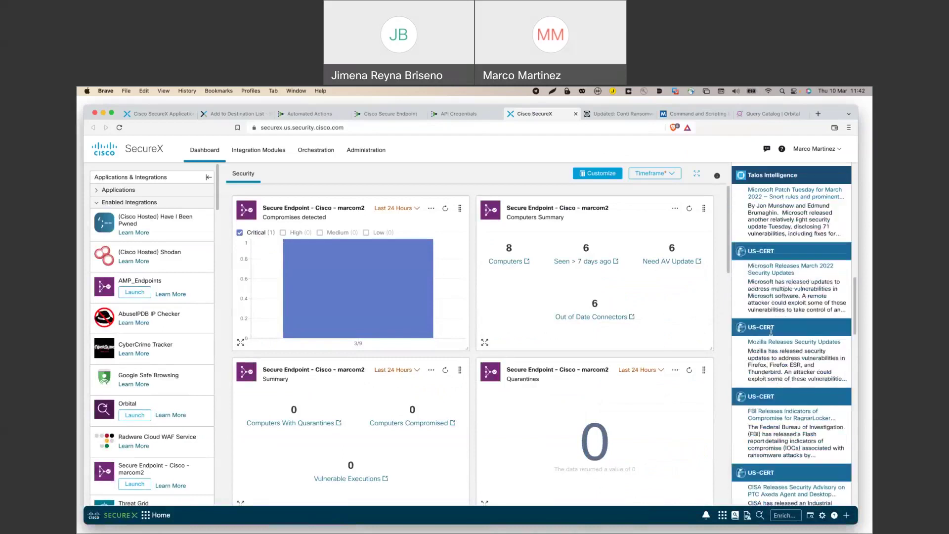
{"action": "scroll", "coordinate": [791, 276], "scroll_direction": "up", "scroll_amount": 15}
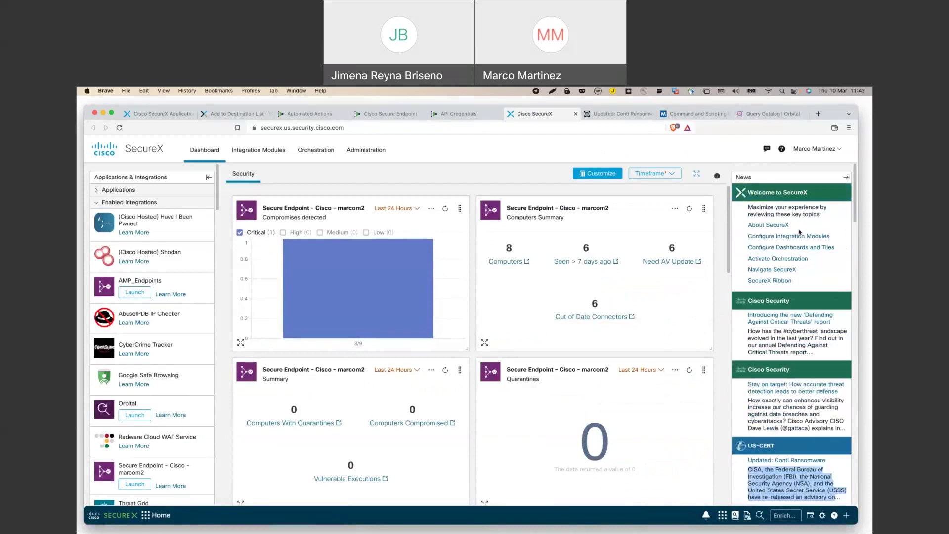
{"action": "left_click", "coordinate": [845, 178]}
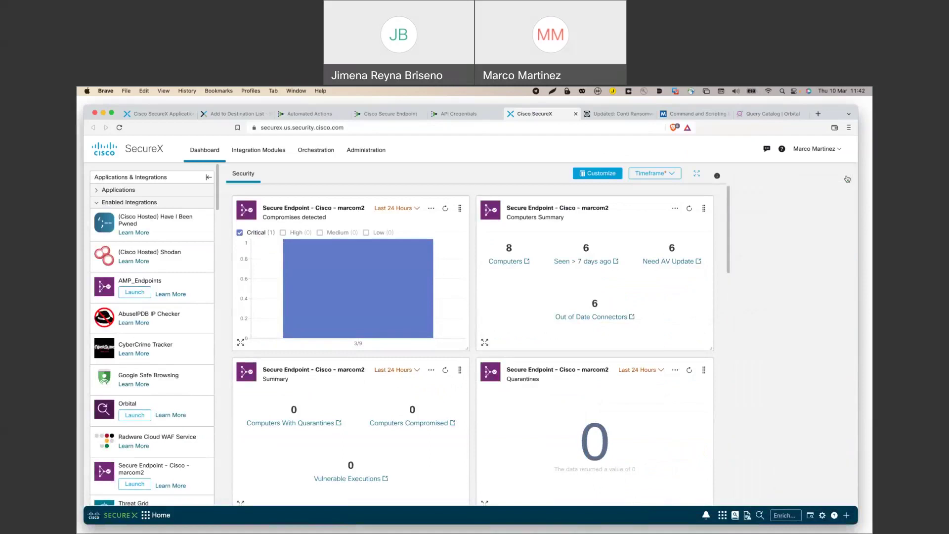
Shorten the Compromises detected and Computers Summary tiles slightly, and check the remaining Security dashboard tiles.
{"action": "left_click_drag", "start_coordinate": [430, 317], "coordinate": [410, 322]}
{"action": "left_click_drag", "start_coordinate": [633, 348], "coordinate": [629, 326]}
{"action": "scroll", "coordinate": [637, 398], "scroll_direction": "down", "scroll_amount": 5}
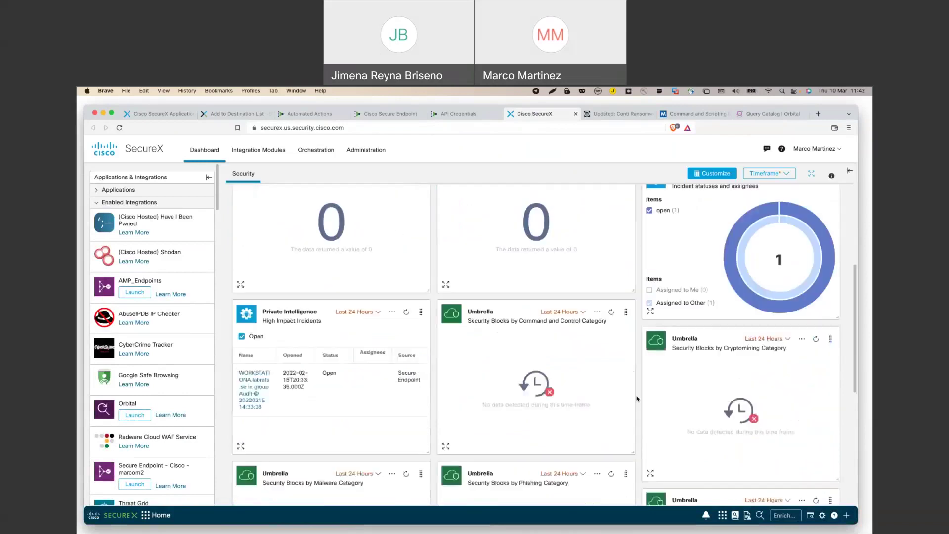
{"action": "scroll", "coordinate": [637, 398], "scroll_direction": "down", "scroll_amount": 4}
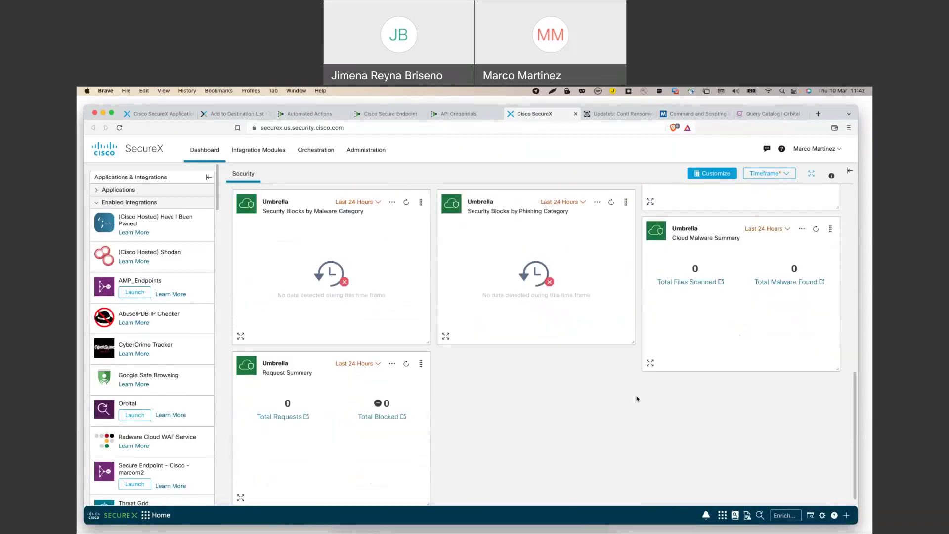
{"action": "scroll", "coordinate": [637, 398], "scroll_direction": "up", "scroll_amount": 10}
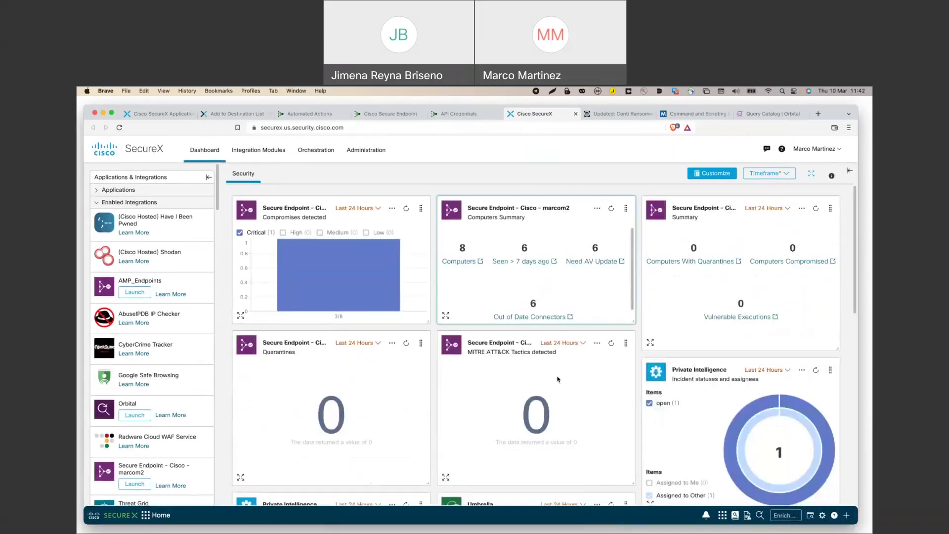
Set the MITRE ATT&CK Tactics detected tile's timeframe to Last 30 Days and check its Execution bar.
{"action": "left_click", "coordinate": [578, 344]}
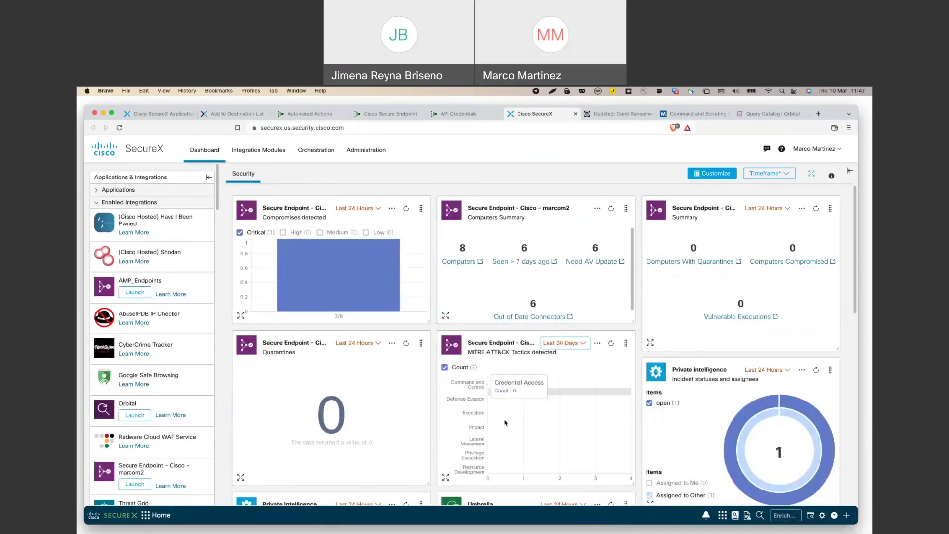
{"action": "left_click", "coordinate": [543, 433]}
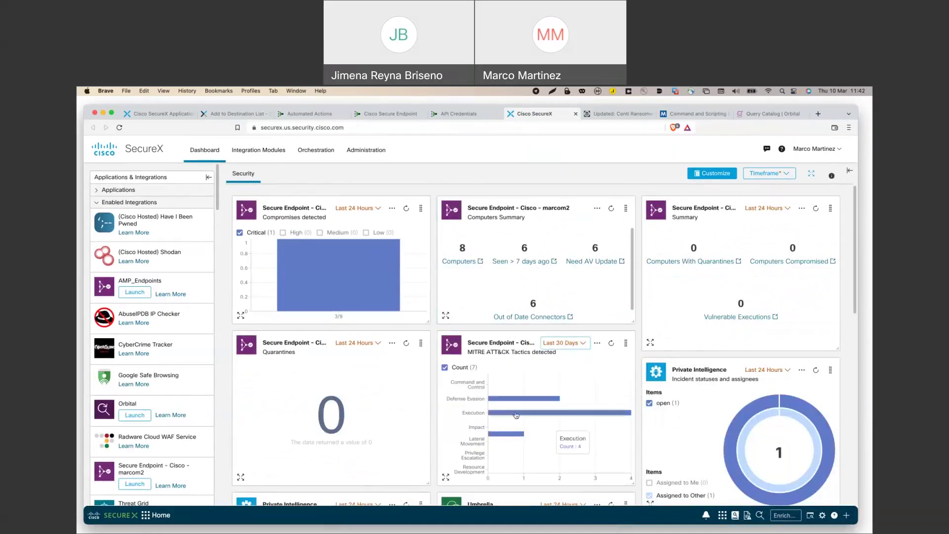
{"action": "mouse_move", "coordinate": [501, 415]}
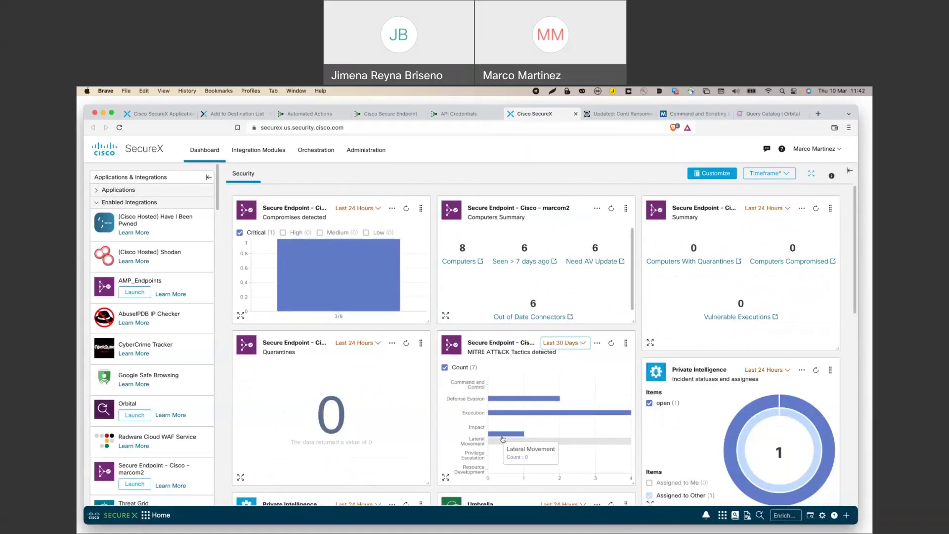
Open the indicators behind the tile's shortest tactic bar, expand W32.Excel.Powershell.Ioc, highlight its description, and close that page.
{"action": "left_click", "coordinate": [502, 439]}
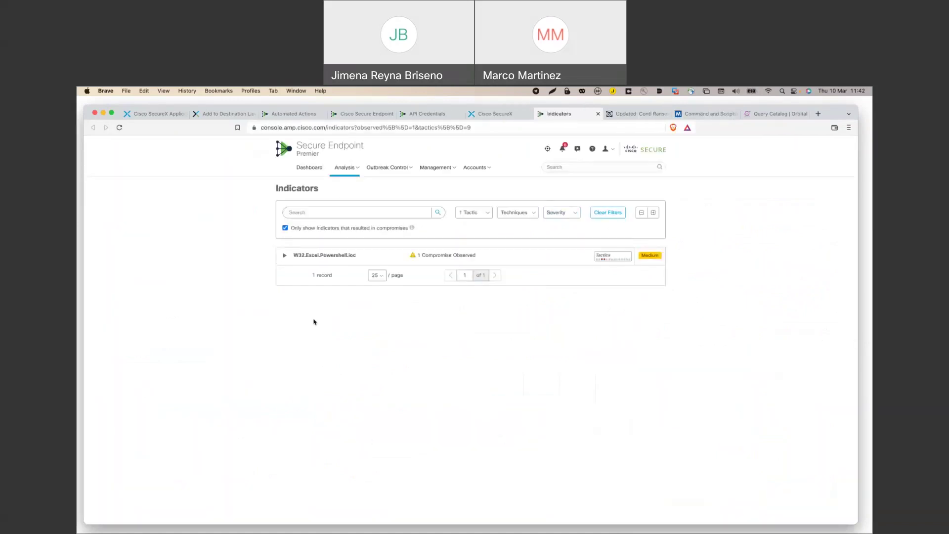
{"action": "left_click", "coordinate": [285, 256]}
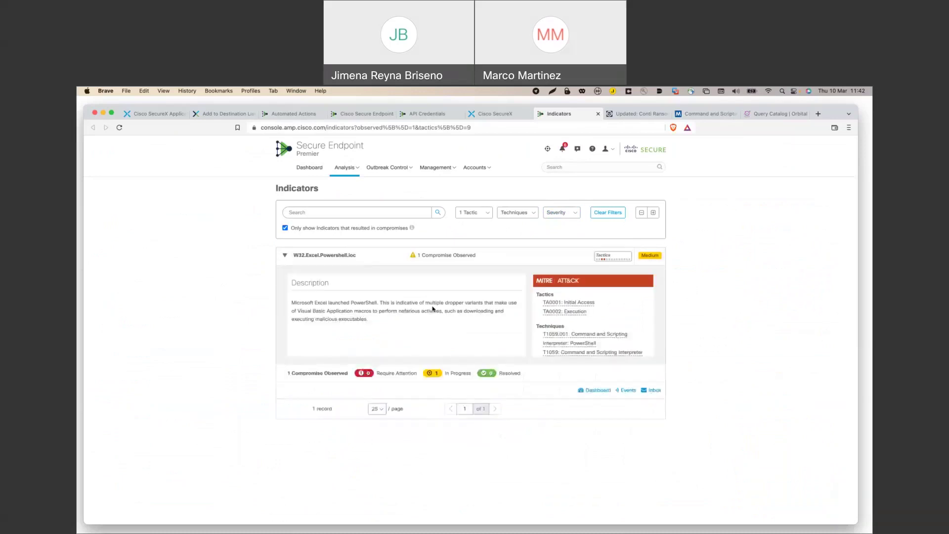
{"action": "triple_click", "coordinate": [341, 310]}
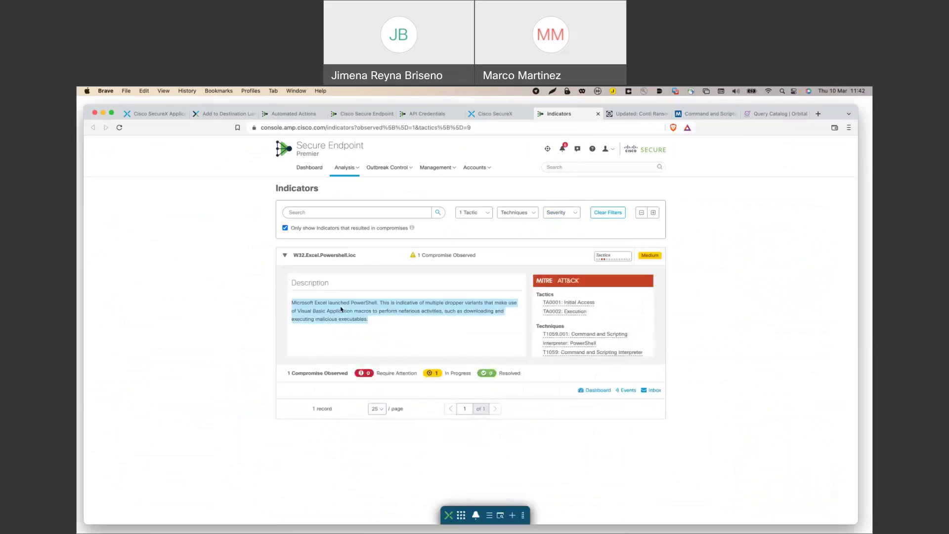
{"action": "left_click", "coordinate": [598, 114]}
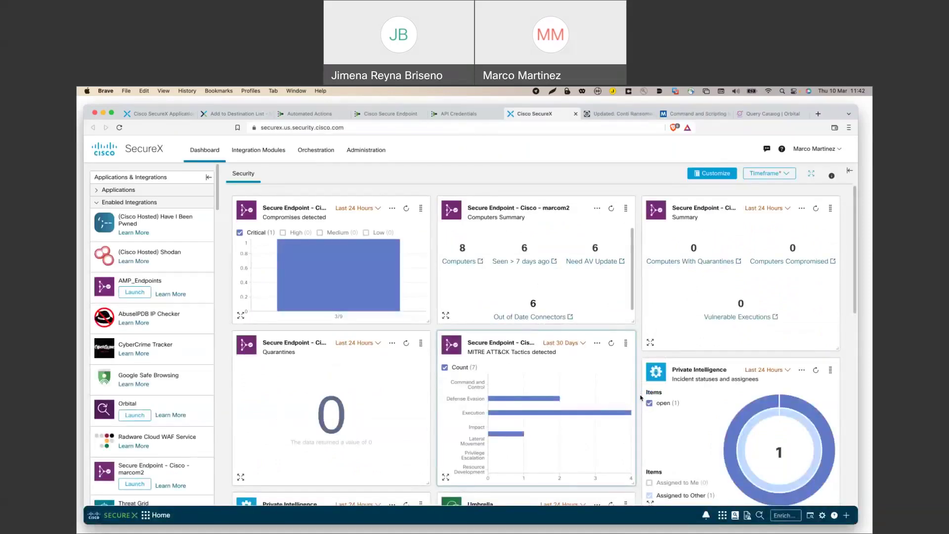
Examine the rest of the Security dashboard's tiles and the lists of enabled and available Cisco integrations.
{"action": "scroll", "coordinate": [400, 371], "scroll_direction": "down", "scroll_amount": 3}
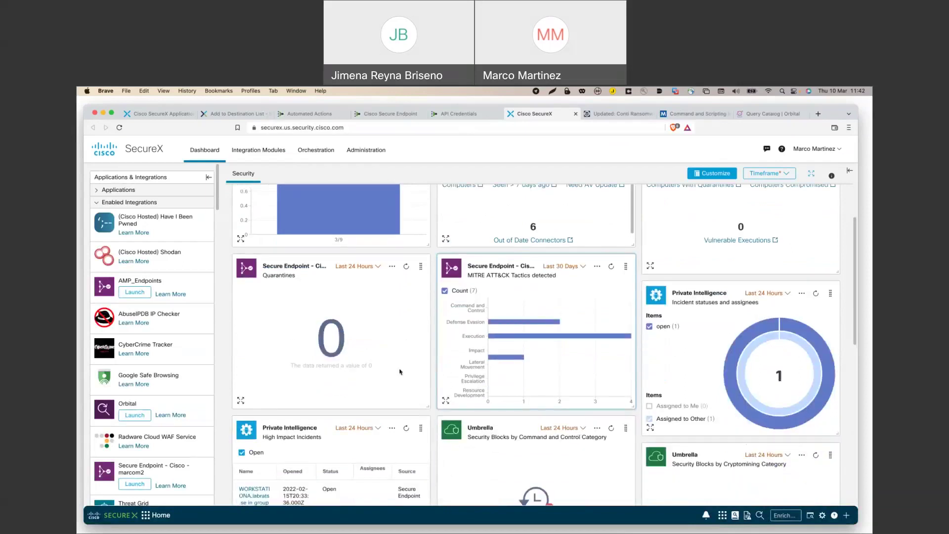
{"action": "scroll", "coordinate": [400, 372], "scroll_direction": "down", "scroll_amount": 10}
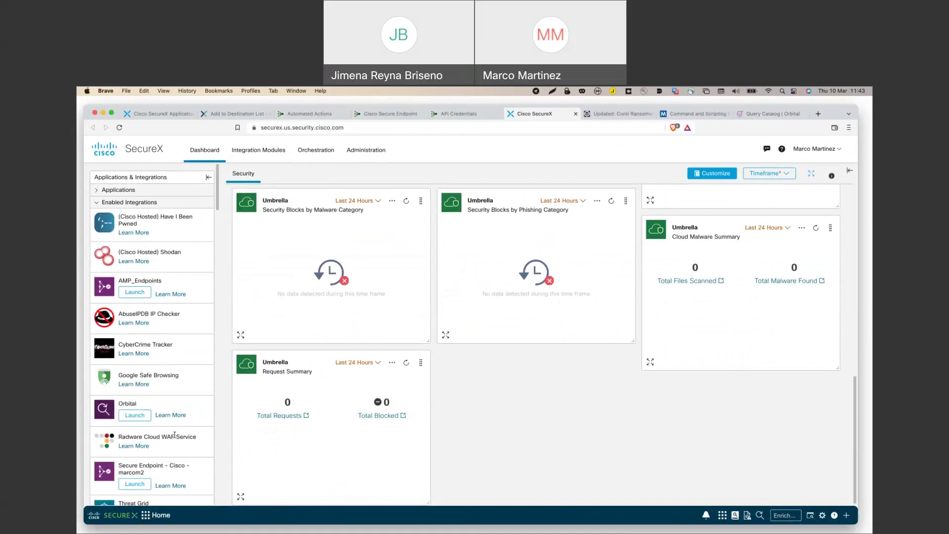
{"action": "scroll", "coordinate": [163, 425], "scroll_direction": "down", "scroll_amount": 8}
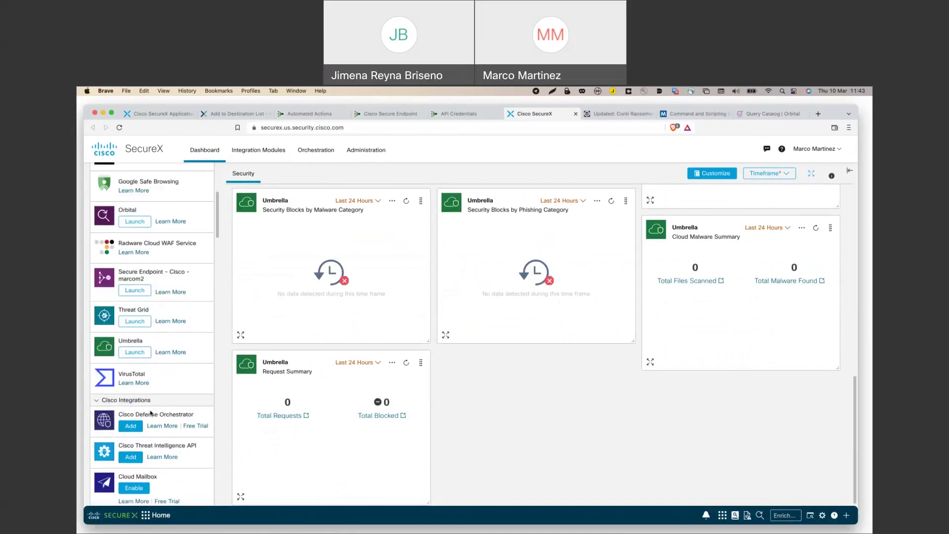
{"action": "scroll", "coordinate": [151, 413], "scroll_direction": "up", "scroll_amount": 8}
{"action": "scroll", "coordinate": [152, 350], "scroll_direction": "down", "scroll_amount": 9}
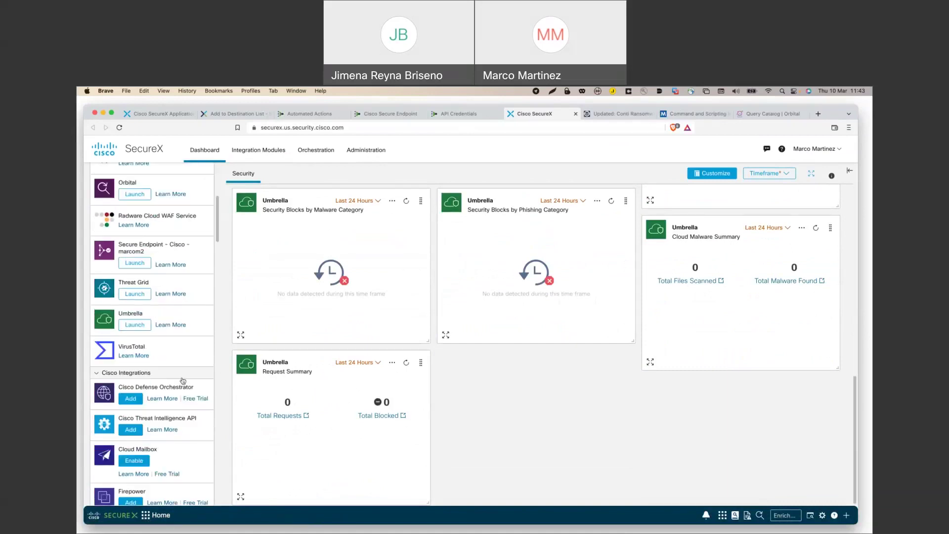
{"action": "scroll", "coordinate": [178, 370], "scroll_direction": "down", "scroll_amount": 7}
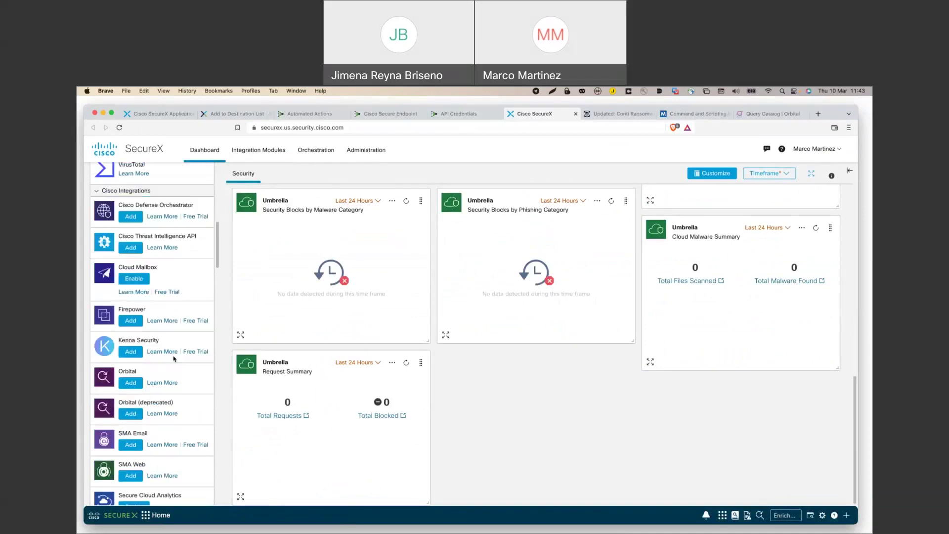
{"action": "scroll", "coordinate": [173, 358], "scroll_direction": "down", "scroll_amount": 4}
Open the Integration Modules page and examine the available Cisco modules and the Third-Party Integrations.
{"action": "left_click", "coordinate": [316, 151]}
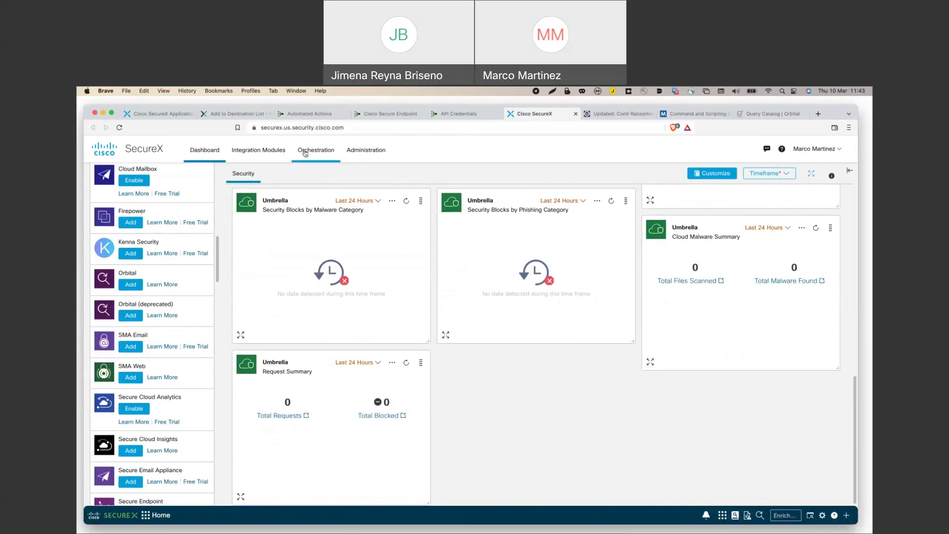
{"action": "left_click", "coordinate": [262, 151]}
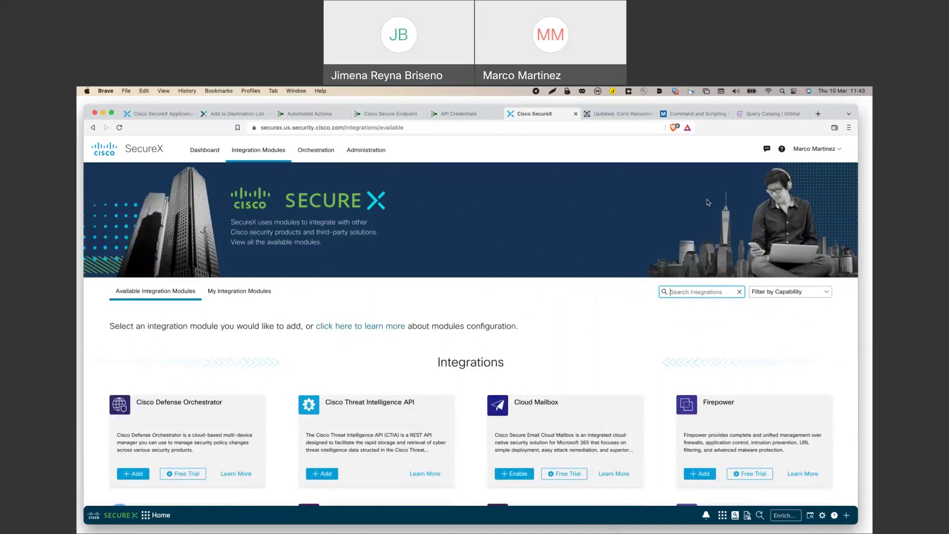
{"action": "double_click", "coordinate": [468, 360]}
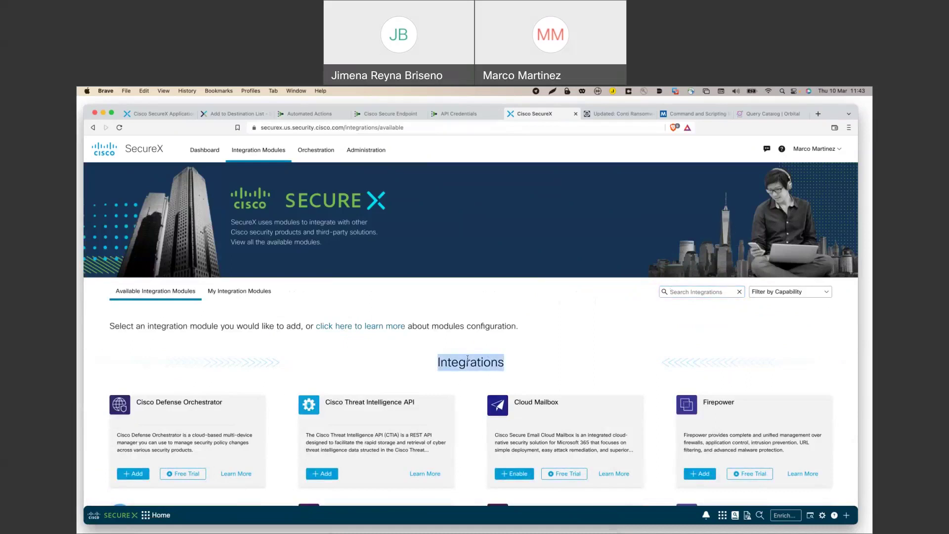
{"action": "left_click", "coordinate": [467, 359]}
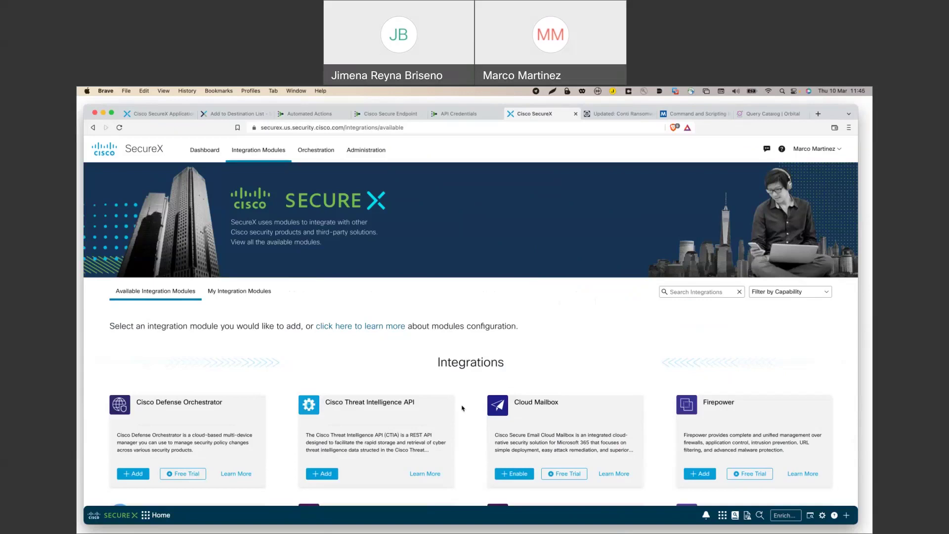
{"action": "scroll", "coordinate": [529, 339], "scroll_direction": "down", "scroll_amount": 3}
{"action": "scroll", "coordinate": [462, 408], "scroll_direction": "down", "scroll_amount": 2}
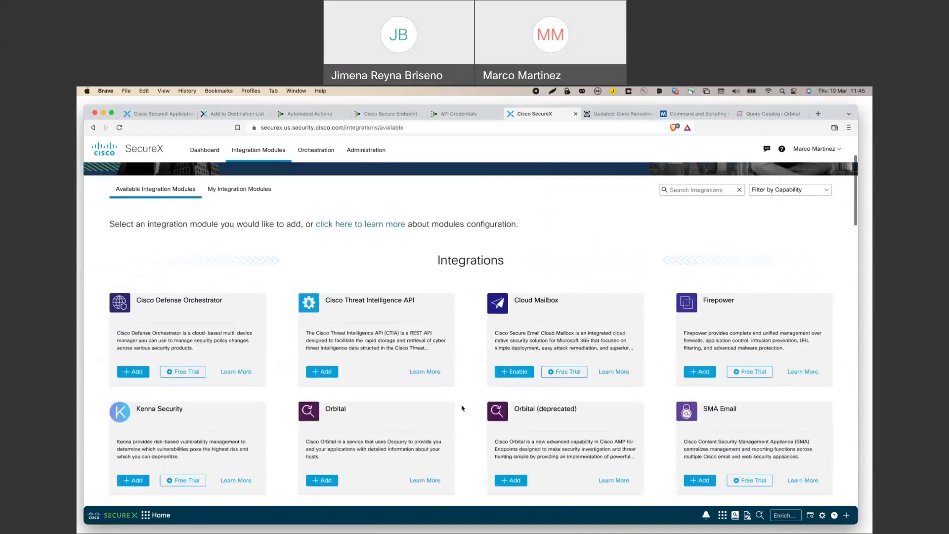
{"action": "scroll", "coordinate": [462, 408], "scroll_direction": "up", "scroll_amount": 1}
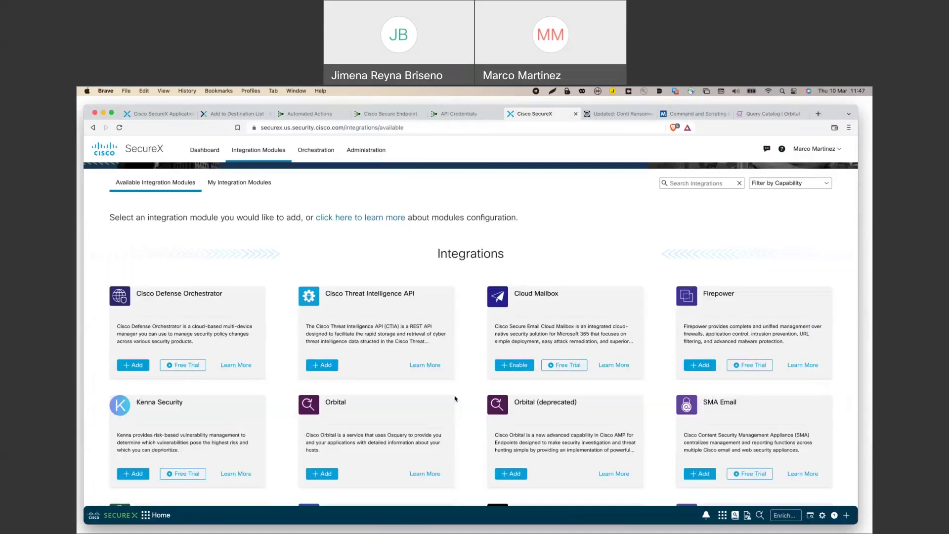
{"action": "scroll", "coordinate": [455, 398], "scroll_direction": "down", "scroll_amount": 10}
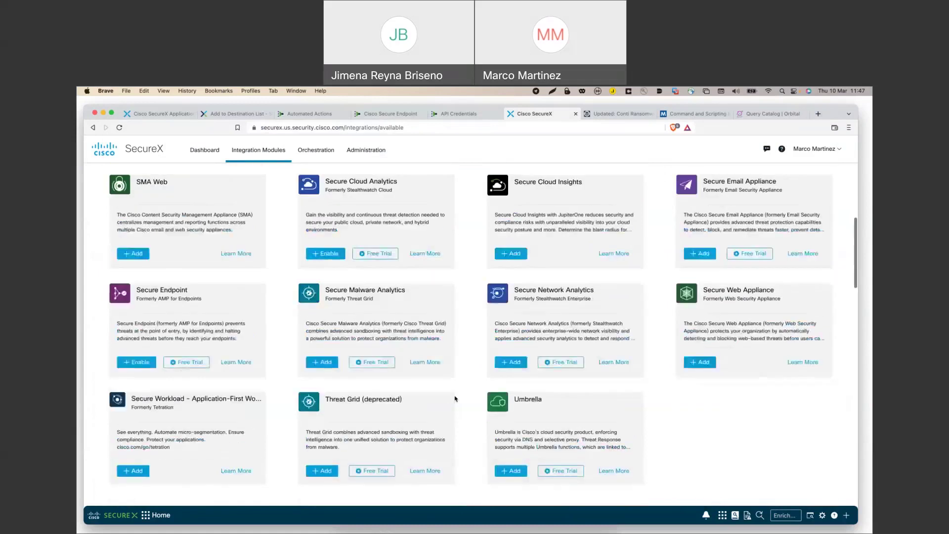
{"action": "scroll", "coordinate": [455, 398], "scroll_direction": "down", "scroll_amount": 6}
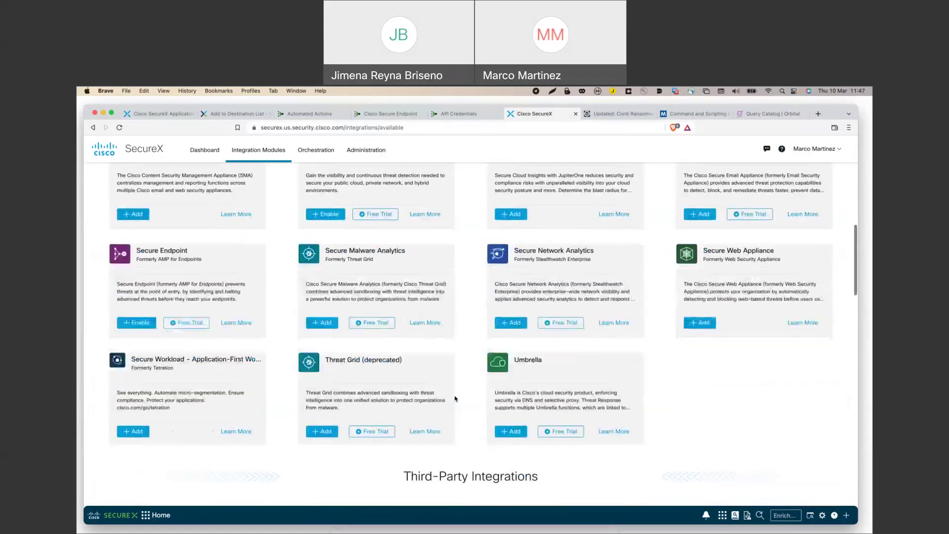
{"action": "scroll", "coordinate": [455, 398], "scroll_direction": "down", "scroll_amount": 2}
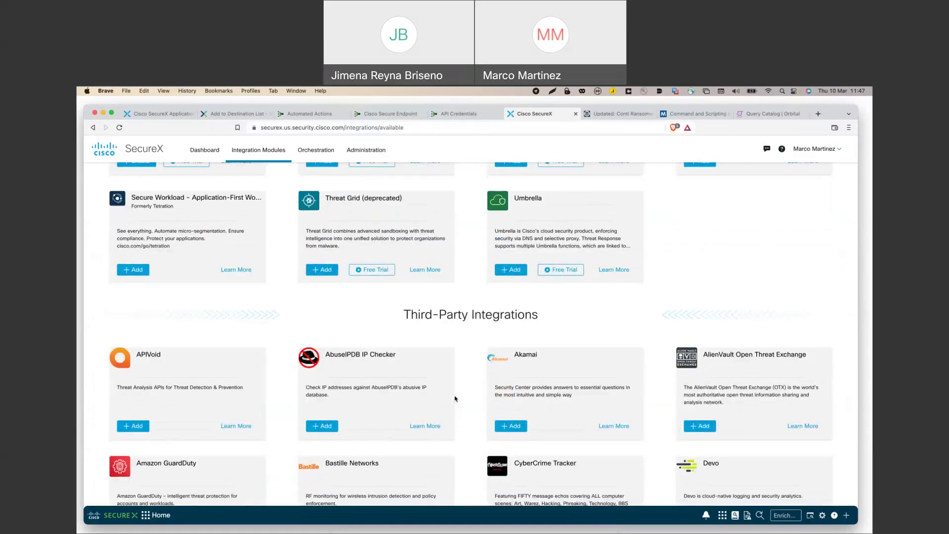
{"action": "scroll", "coordinate": [454, 398], "scroll_direction": "down", "scroll_amount": 6}
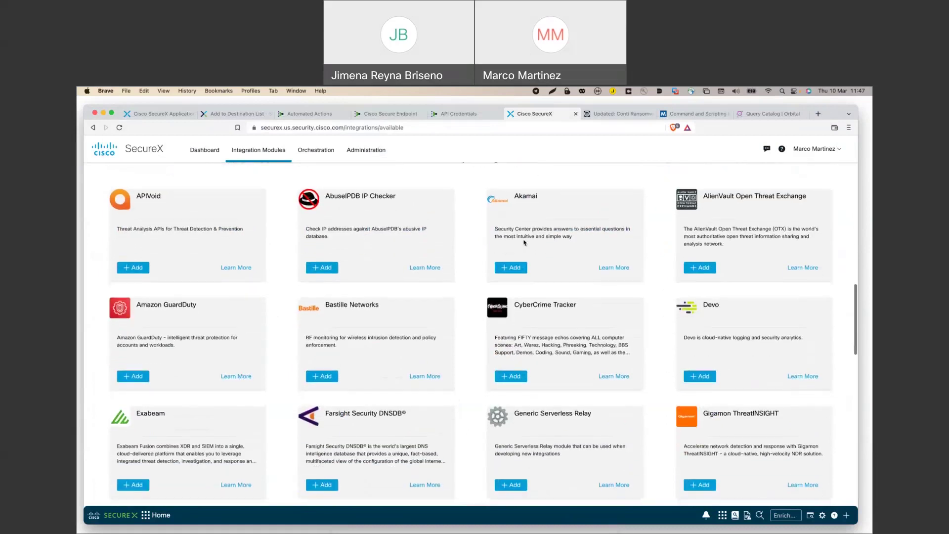
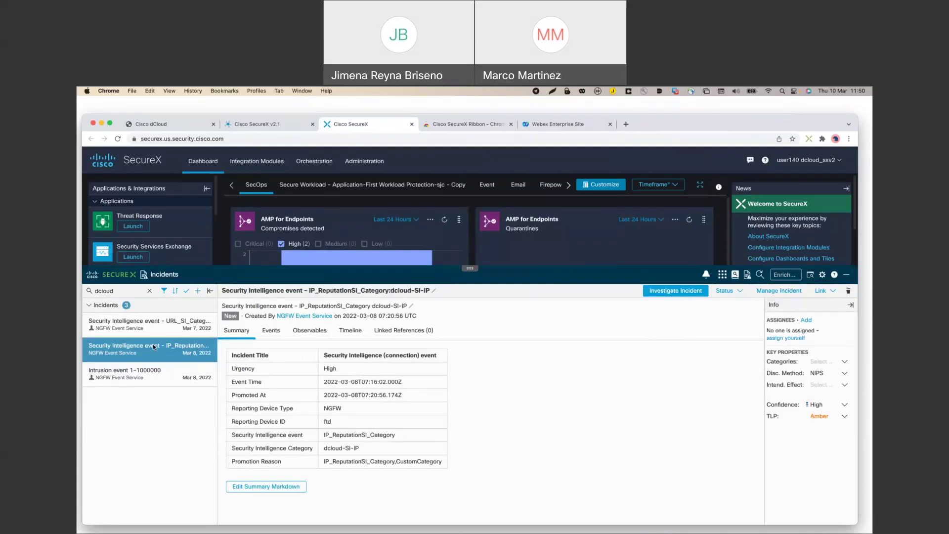
Collapse the Incidents view in the dCloud SecureX ribbon and show the "Secure Workload - Application-First Workload Protection-sjc - Copy" dashboard.
{"action": "left_click", "coordinate": [364, 280]}
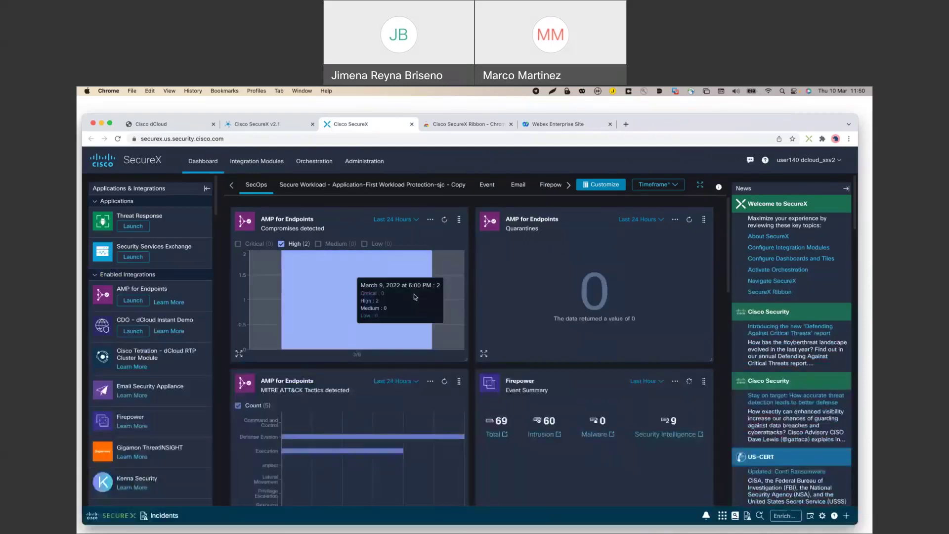
{"action": "left_click", "coordinate": [302, 186]}
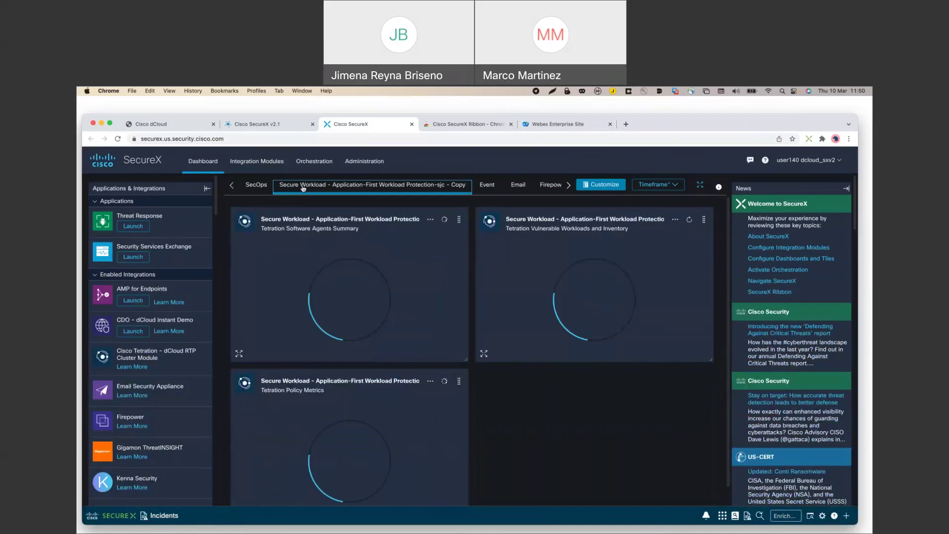
Show the Email, Firepower and "Secure Network Analytics - Copy" dashboards in turn, examining the Firepower tiles.
{"action": "left_click", "coordinate": [516, 185]}
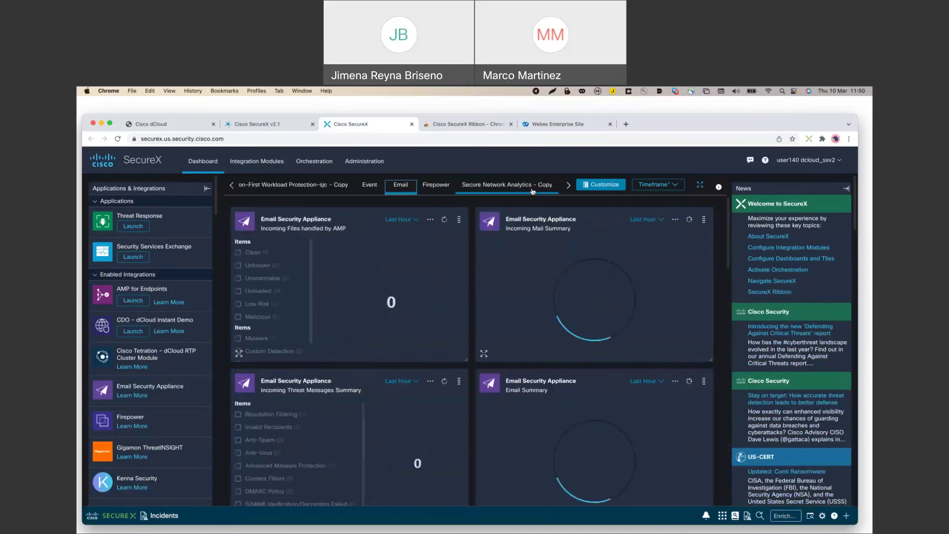
{"action": "left_click", "coordinate": [444, 190]}
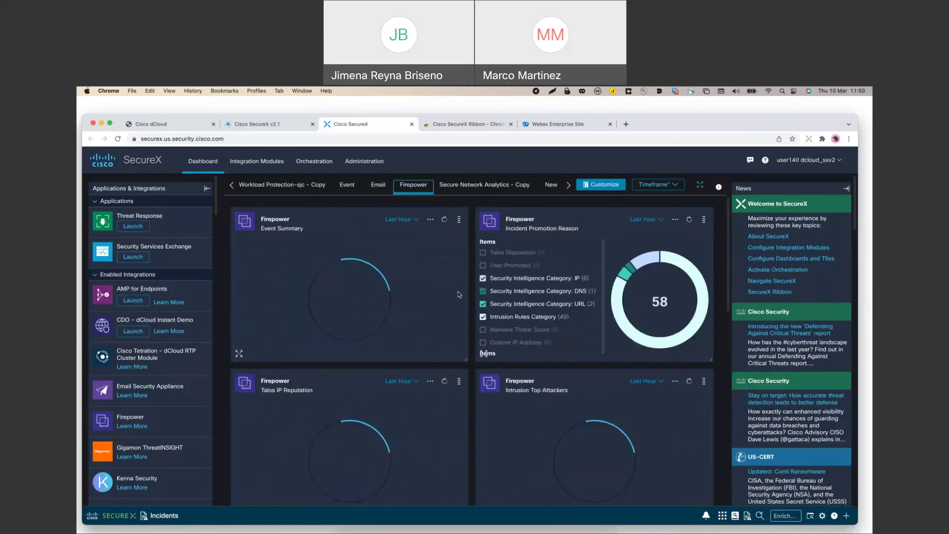
{"action": "scroll", "coordinate": [458, 292], "scroll_direction": "down", "scroll_amount": 2}
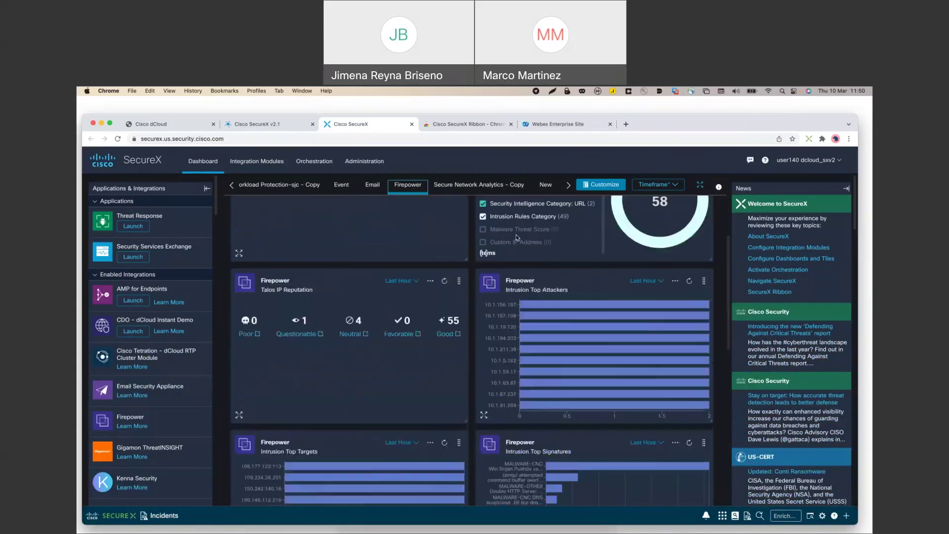
{"action": "left_click", "coordinate": [483, 186]}
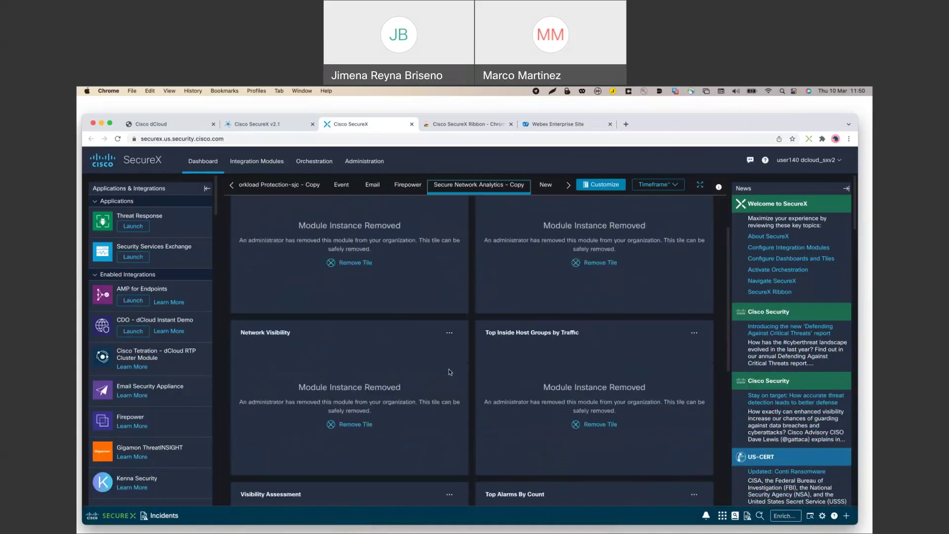
Set the Secure Network Analytics dashboard's timeframe to Last 90 Days and show the Event dashboard.
{"action": "scroll", "coordinate": [450, 371], "scroll_direction": "up", "scroll_amount": 1}
{"action": "left_click", "coordinate": [654, 184]}
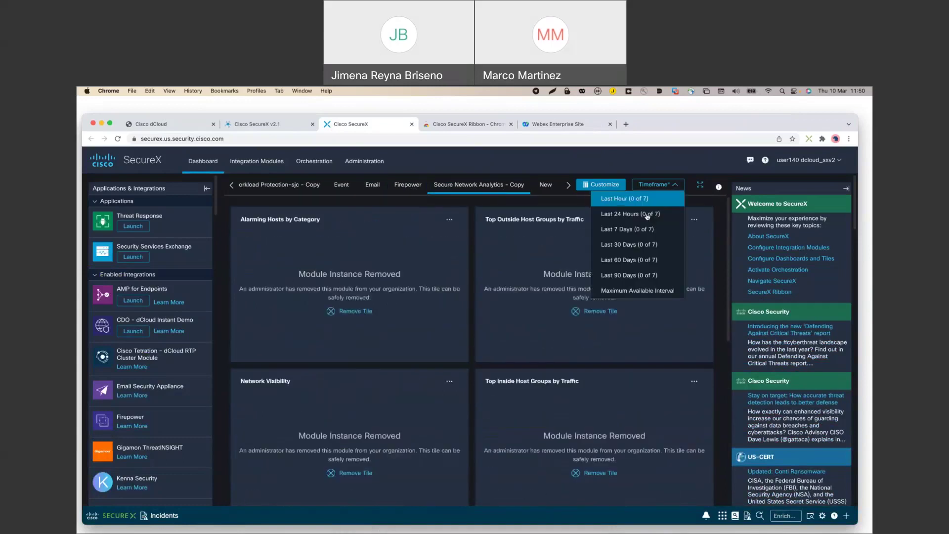
{"action": "left_click", "coordinate": [629, 272]}
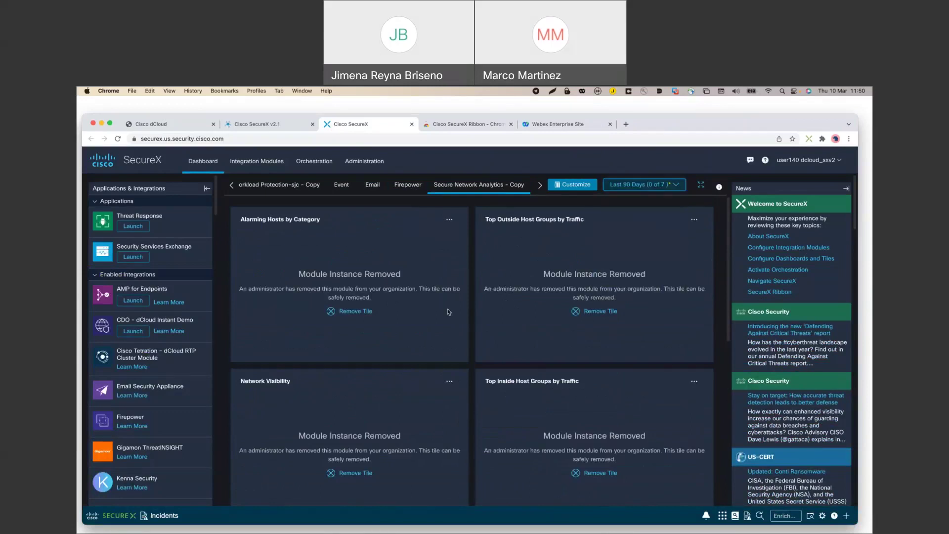
{"action": "left_click", "coordinate": [341, 184]}
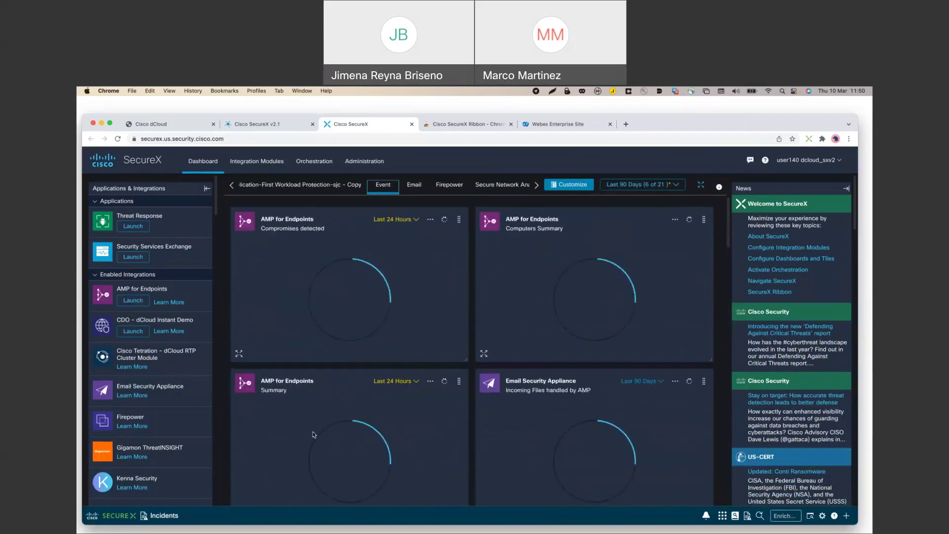
Expand the Incidents view in the ribbon and examine the summary of the IP_ReputationSI_Category:dcloud-SI-IP incident.
{"action": "left_click", "coordinate": [240, 516]}
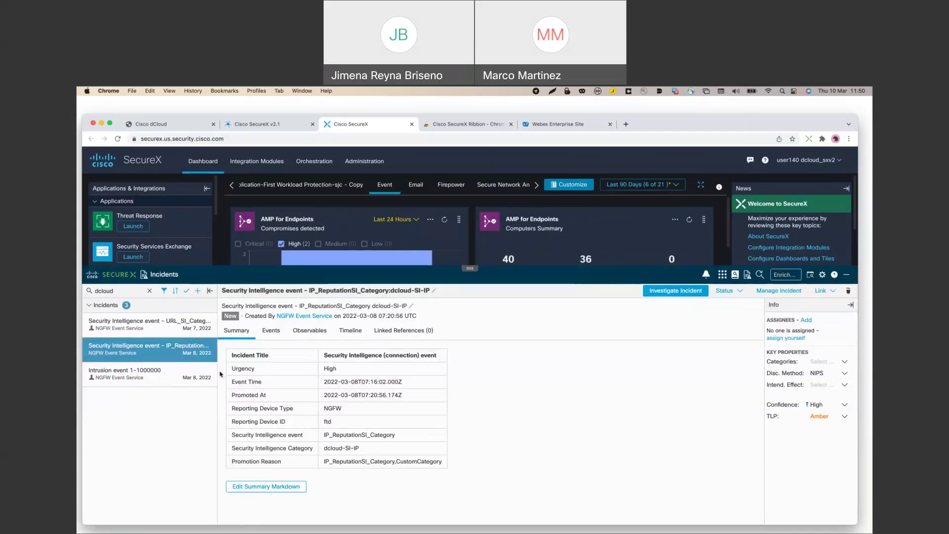
{"action": "mouse_move", "coordinate": [198, 371]}
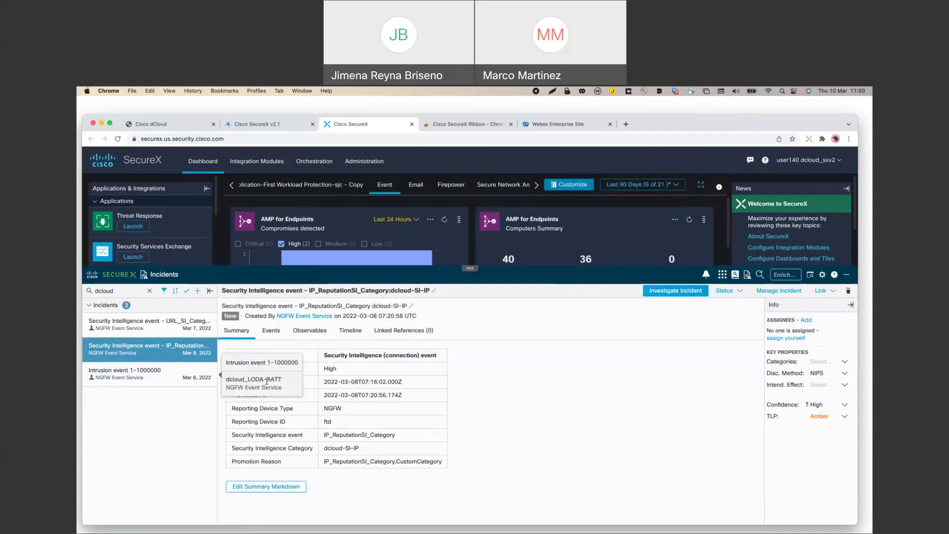
{"action": "left_click", "coordinate": [288, 485]}
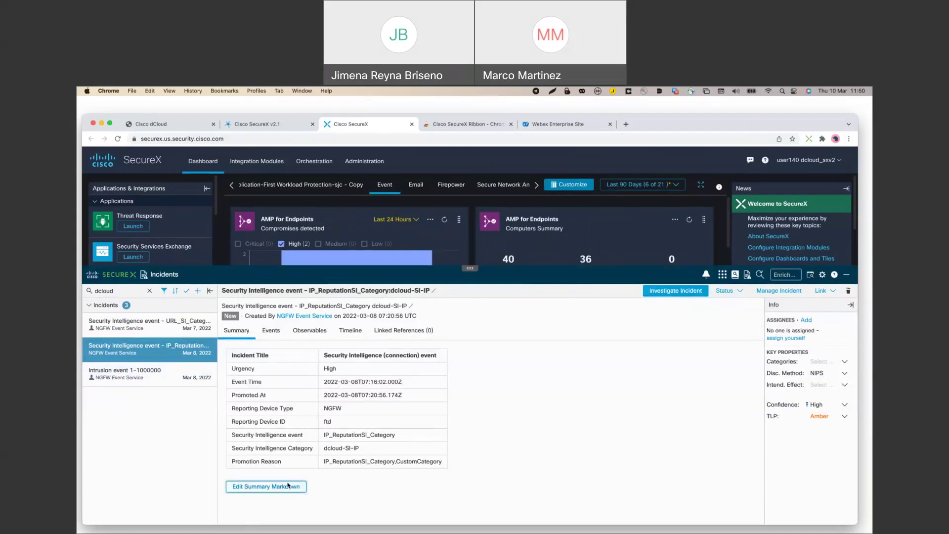
{"action": "left_click", "coordinate": [338, 403]}
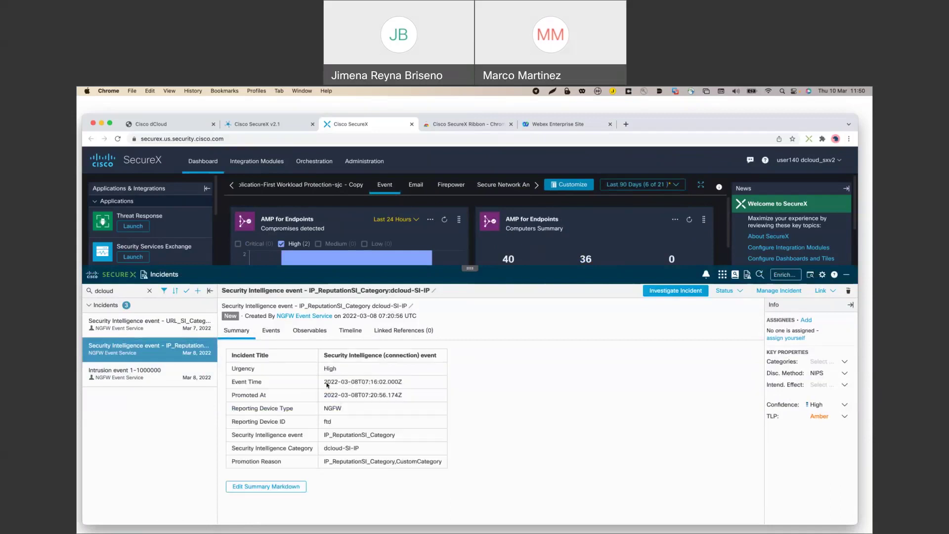
Open the incident's events, expand the original sighting and examine its description, observables, asset and relations.
{"action": "left_click", "coordinate": [270, 330]}
{"action": "left_click", "coordinate": [339, 415]}
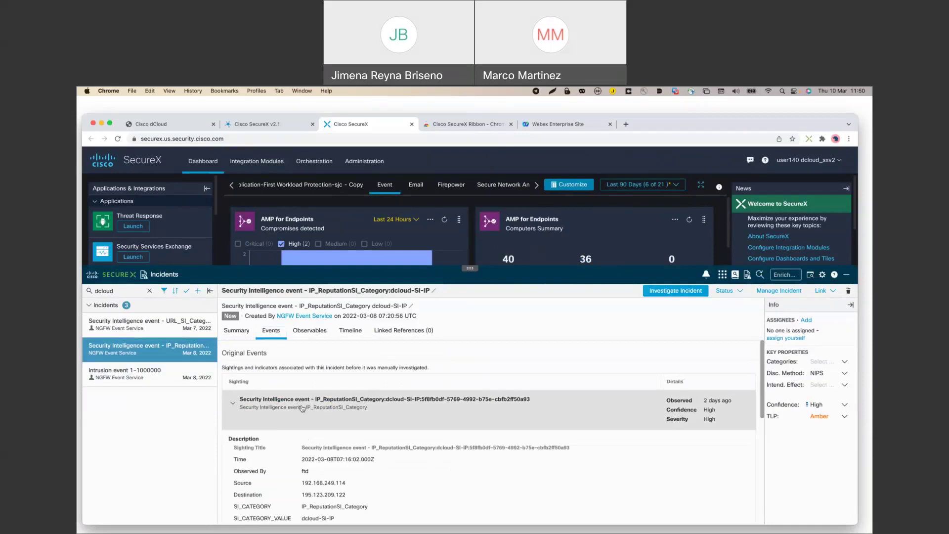
{"action": "scroll", "coordinate": [388, 488], "scroll_direction": "down", "scroll_amount": 5}
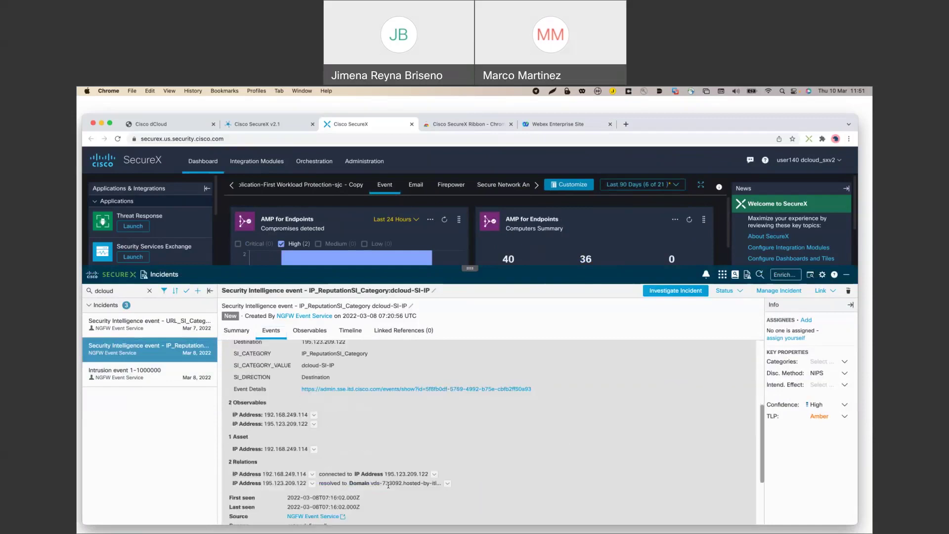
{"action": "scroll", "coordinate": [389, 485], "scroll_direction": "up", "scroll_amount": 5}
{"action": "scroll", "coordinate": [388, 488], "scroll_direction": "down", "scroll_amount": 4}
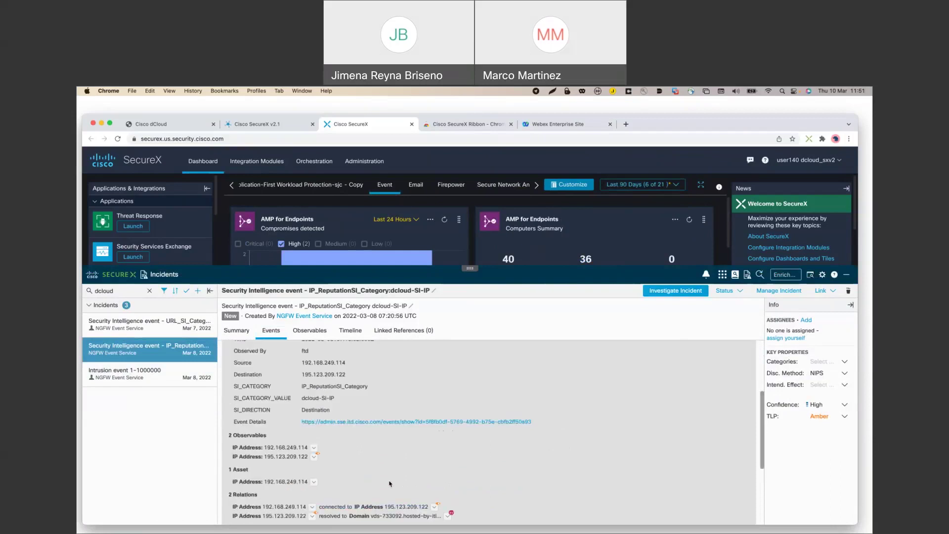
{"action": "scroll", "coordinate": [269, 374], "scroll_direction": "up", "scroll_amount": 1}
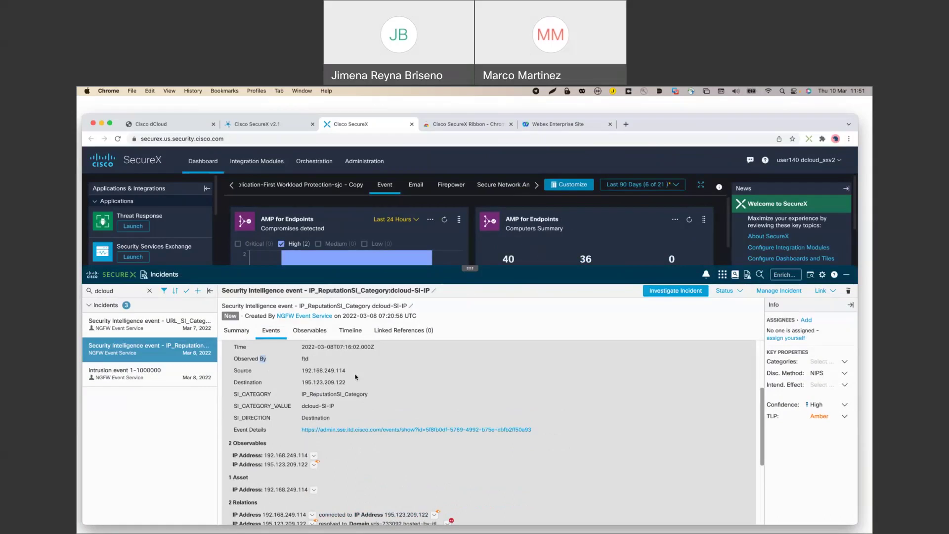
{"action": "scroll", "coordinate": [355, 377], "scroll_direction": "down", "scroll_amount": 5}
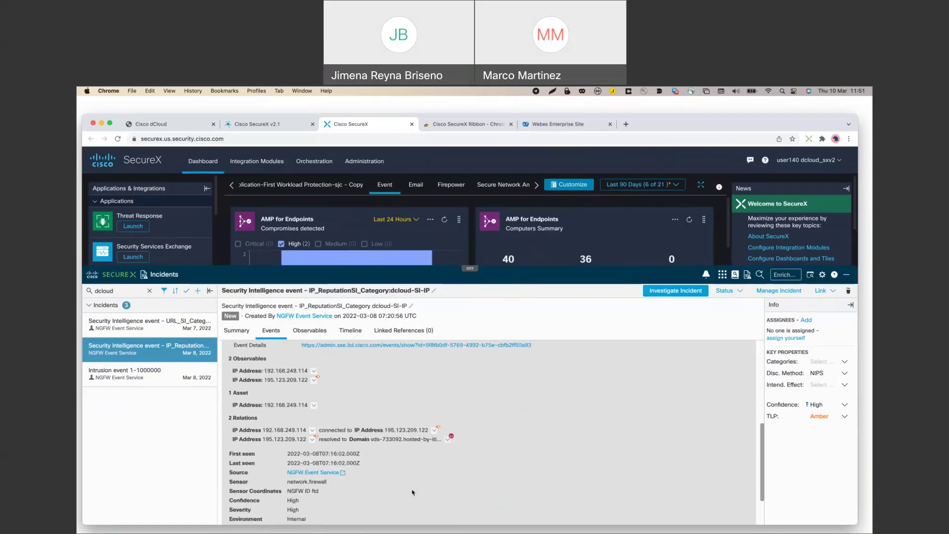
View the verdicts and response actions for the IP address 195.123.209.122 and the domain it resolved to.
{"action": "left_click", "coordinate": [315, 379]}
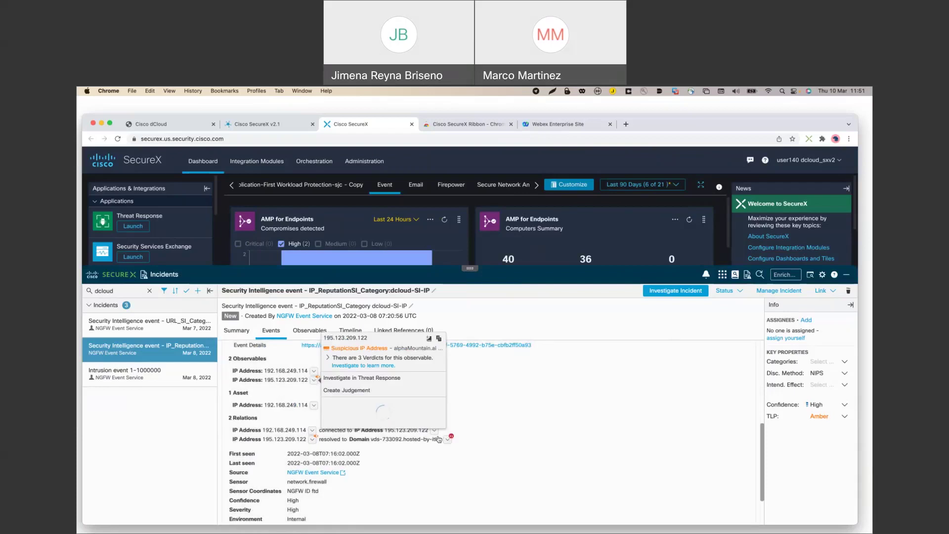
{"action": "left_click", "coordinate": [447, 439]}
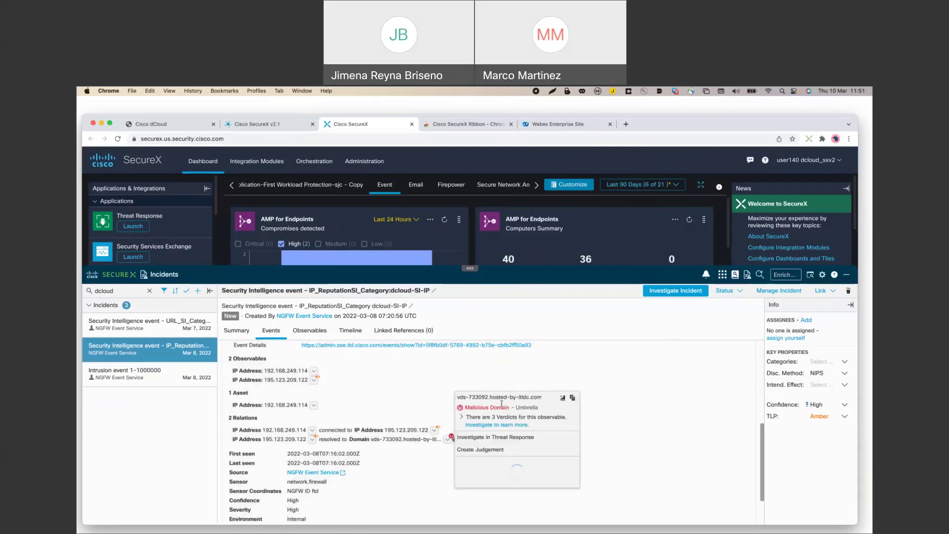
{"action": "left_click", "coordinate": [489, 383]}
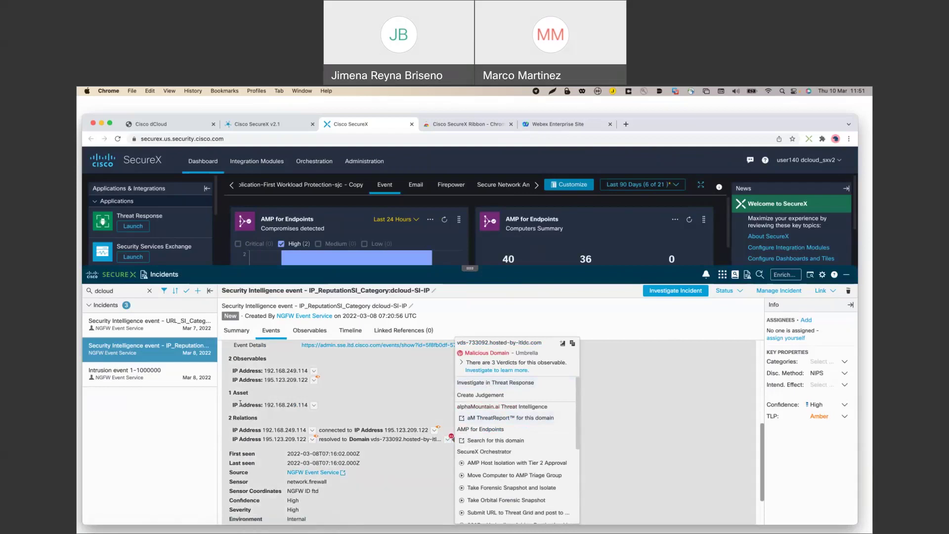
Examine the incident's targets and observables, check its timeline, and return to the observables.
{"action": "left_click", "coordinate": [310, 330]}
{"action": "scroll", "coordinate": [375, 448], "scroll_direction": "down", "scroll_amount": 1}
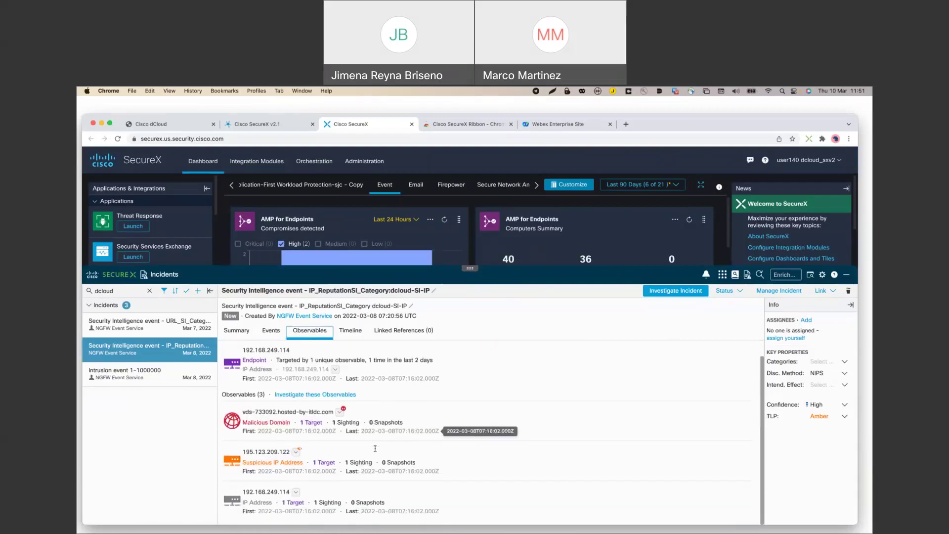
{"action": "scroll", "coordinate": [376, 449], "scroll_direction": "up", "scroll_amount": 1}
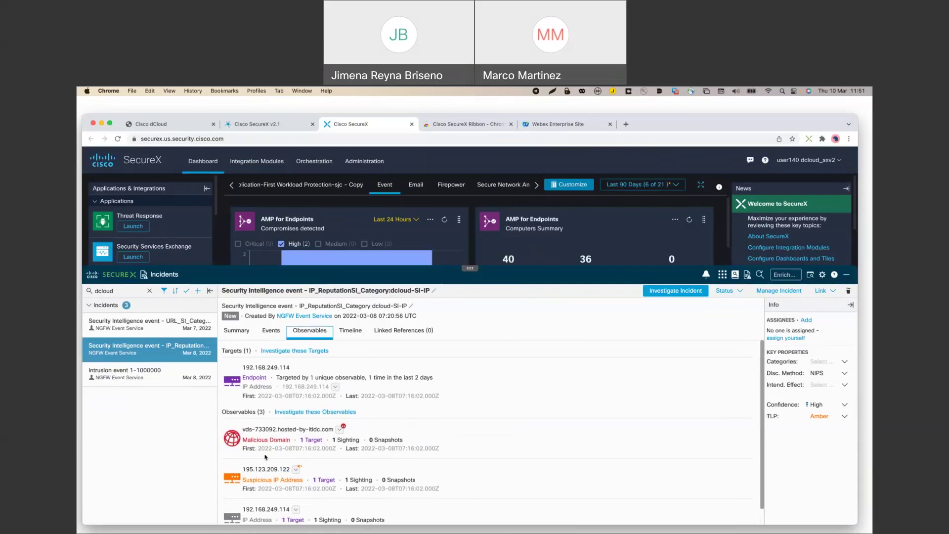
{"action": "scroll", "coordinate": [265, 456], "scroll_direction": "down", "scroll_amount": 1}
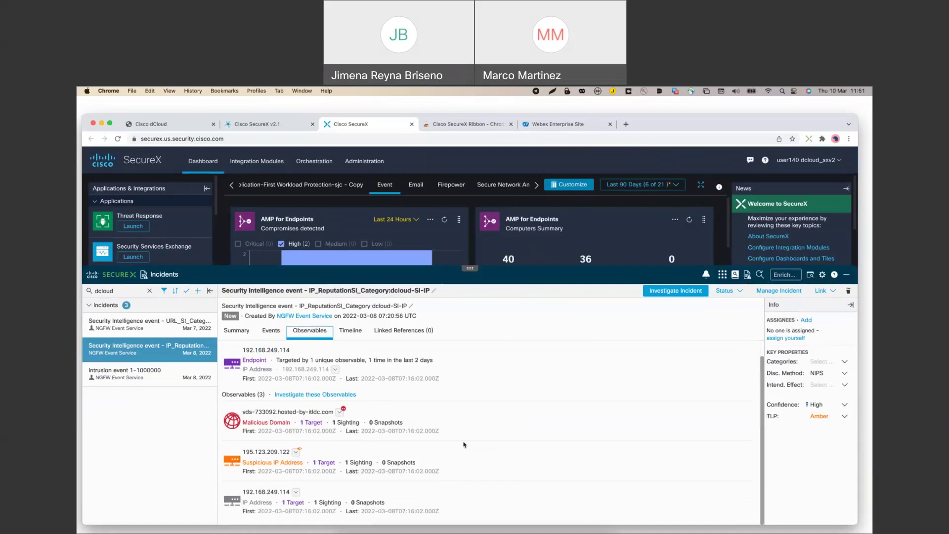
{"action": "scroll", "coordinate": [464, 445], "scroll_direction": "up", "scroll_amount": 1}
{"action": "left_click", "coordinate": [350, 331]}
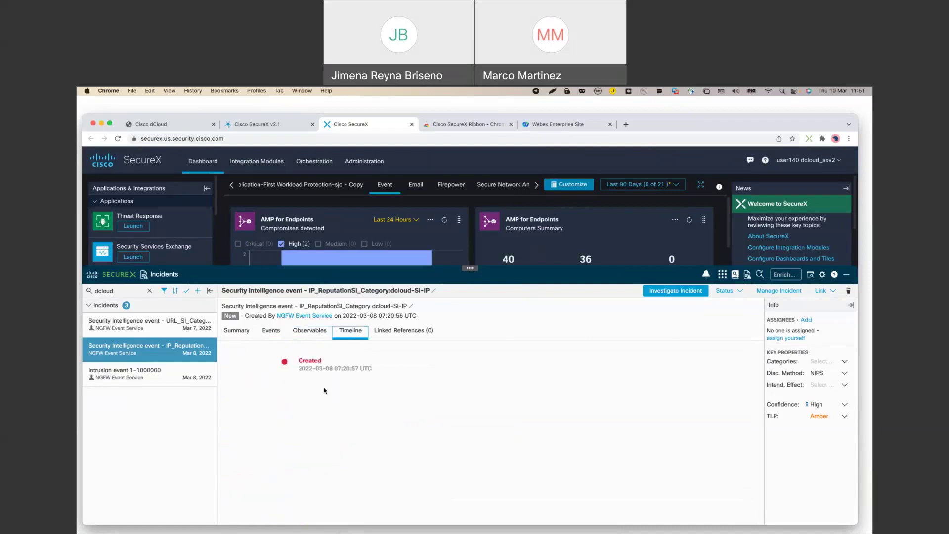
{"action": "left_click", "coordinate": [305, 333]}
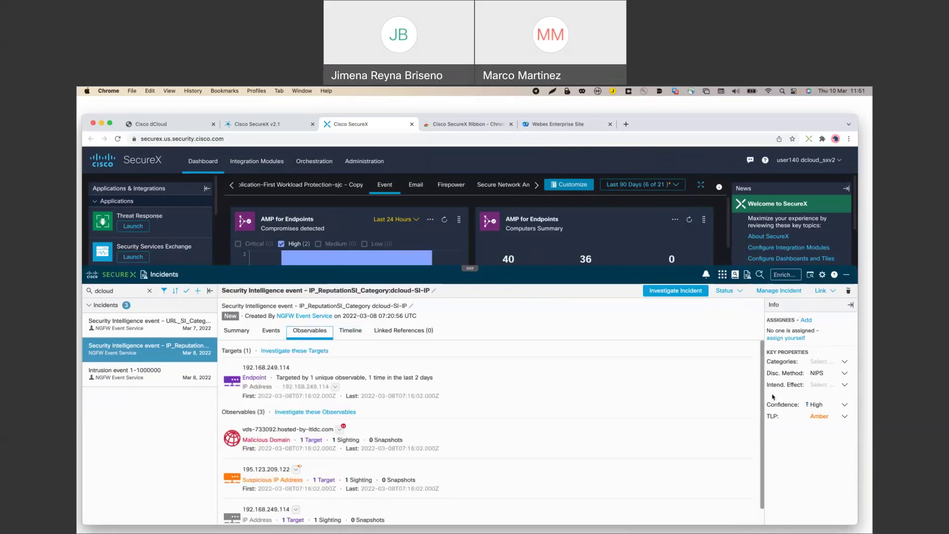
View the users who can be assigned to the incident, close that list without assigning anyone, and show the status options.
{"action": "left_click", "coordinate": [806, 320]}
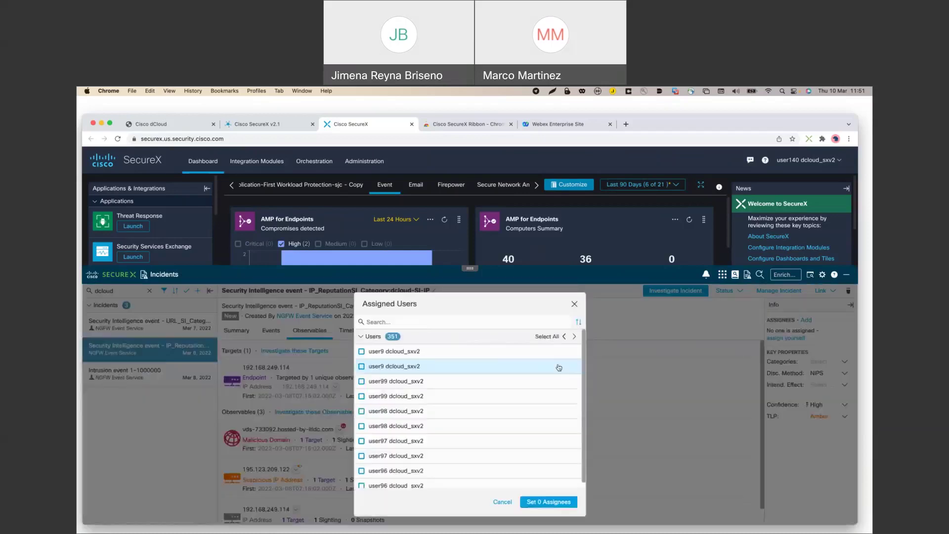
{"action": "left_click", "coordinate": [575, 304]}
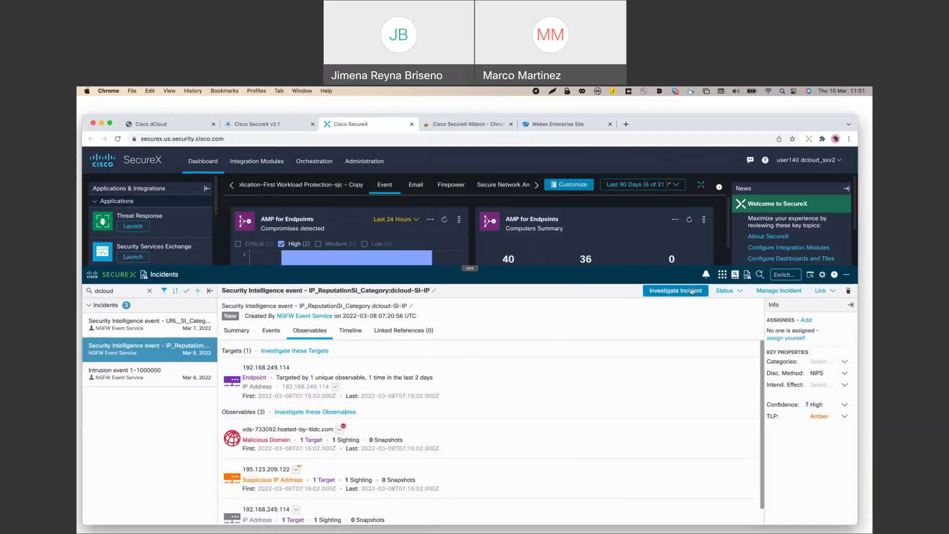
{"action": "left_click", "coordinate": [726, 290]}
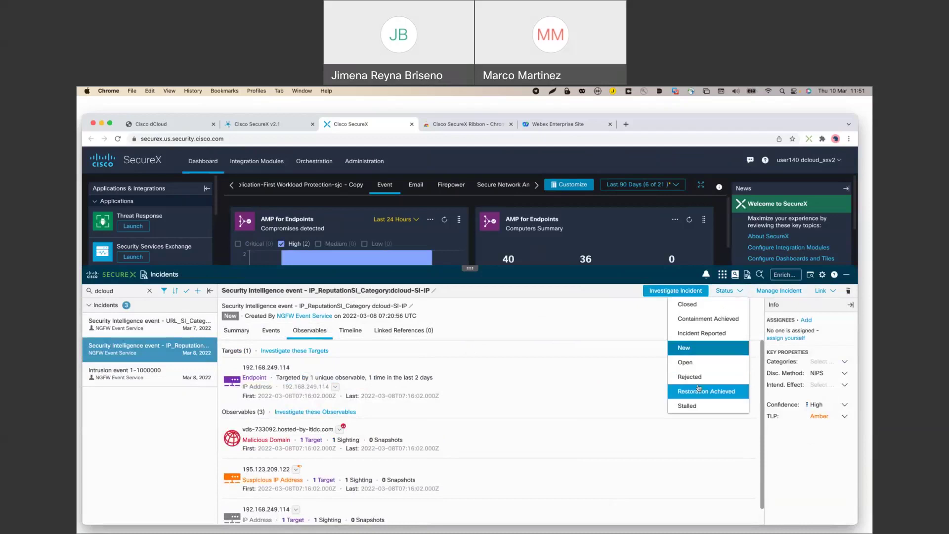
Investigate the incident in Threat Response with target 192.168.249.114, domain vds-733092.hosted-by-itldc.com and IP 195.123.209.122.
{"action": "left_click", "coordinate": [661, 294]}
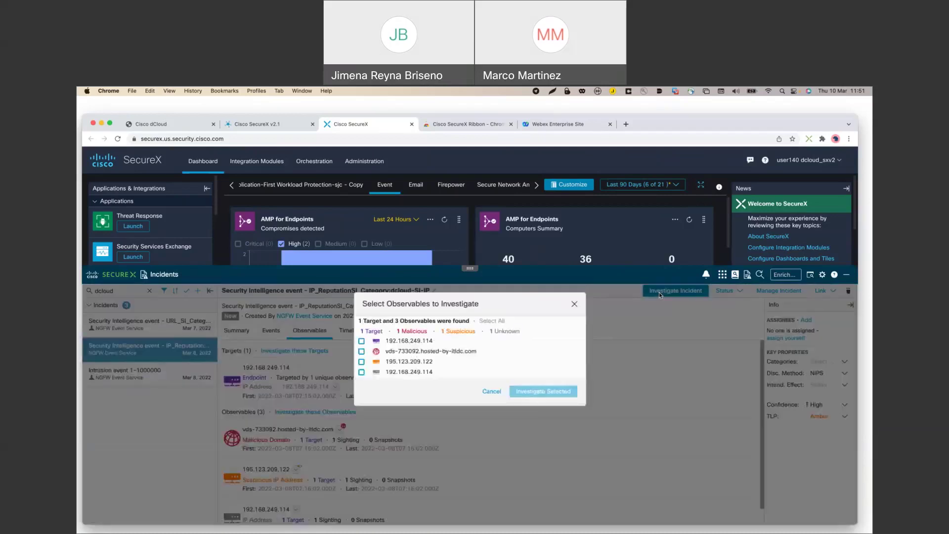
{"action": "left_click", "coordinate": [411, 331]}
{"action": "left_click", "coordinate": [372, 331]}
{"action": "left_click", "coordinate": [548, 391]}
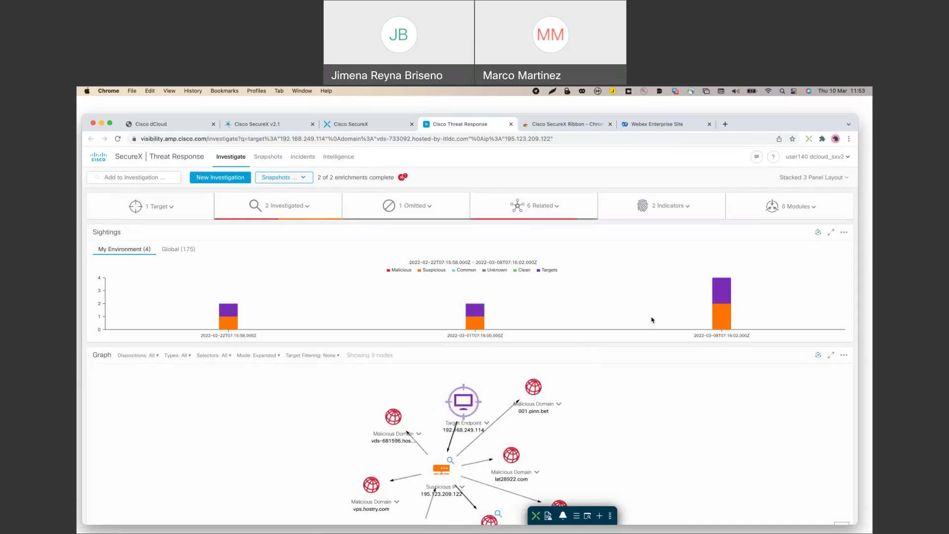
Rearrange the relations graph with the target endpoint well right of the suspicious IP and the undefined URL node to its left.
{"action": "left_click_drag", "start_coordinate": [650, 399], "coordinate": [596, 384]}
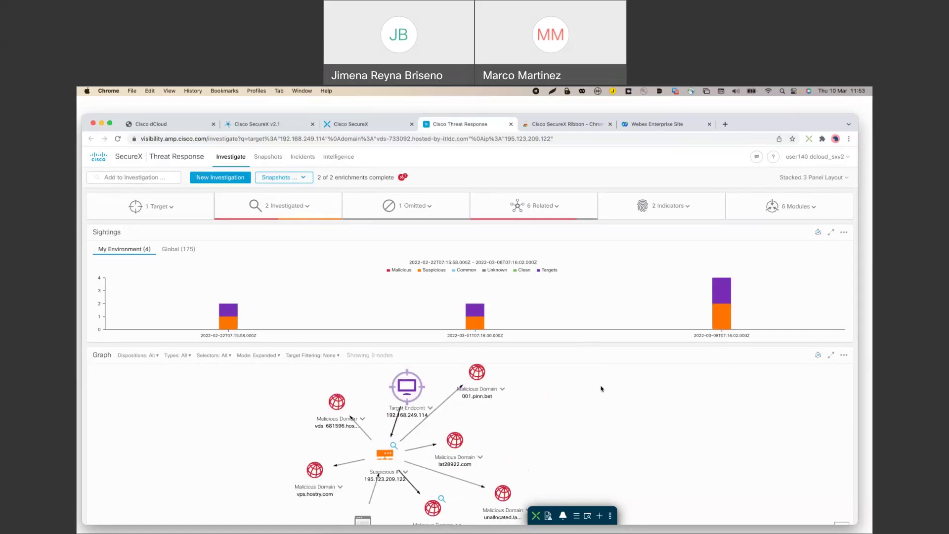
{"action": "left_click_drag", "start_coordinate": [401, 391], "coordinate": [397, 388]}
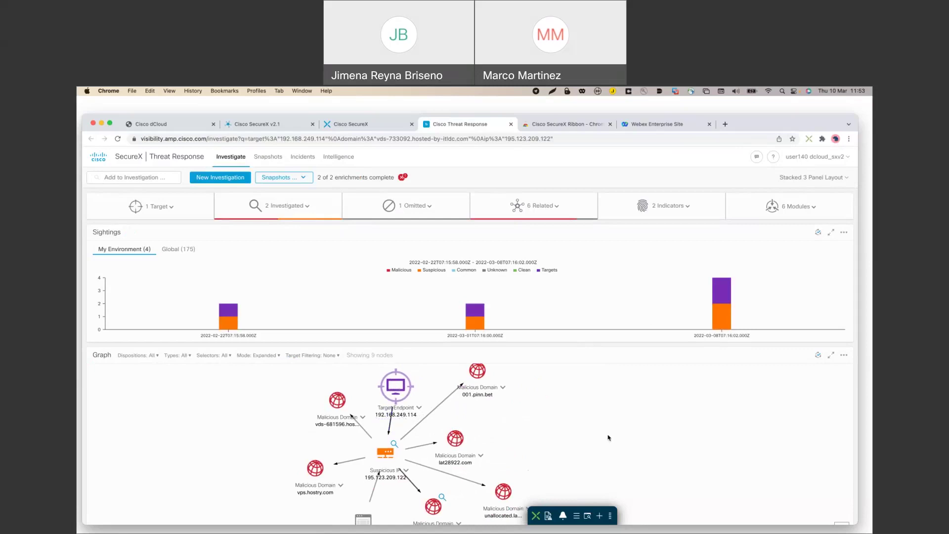
{"action": "left_click_drag", "start_coordinate": [609, 438], "coordinate": [600, 346]}
{"action": "left_click_drag", "start_coordinate": [614, 392], "coordinate": [609, 438]}
{"action": "left_click_drag", "start_coordinate": [366, 376], "coordinate": [621, 389]}
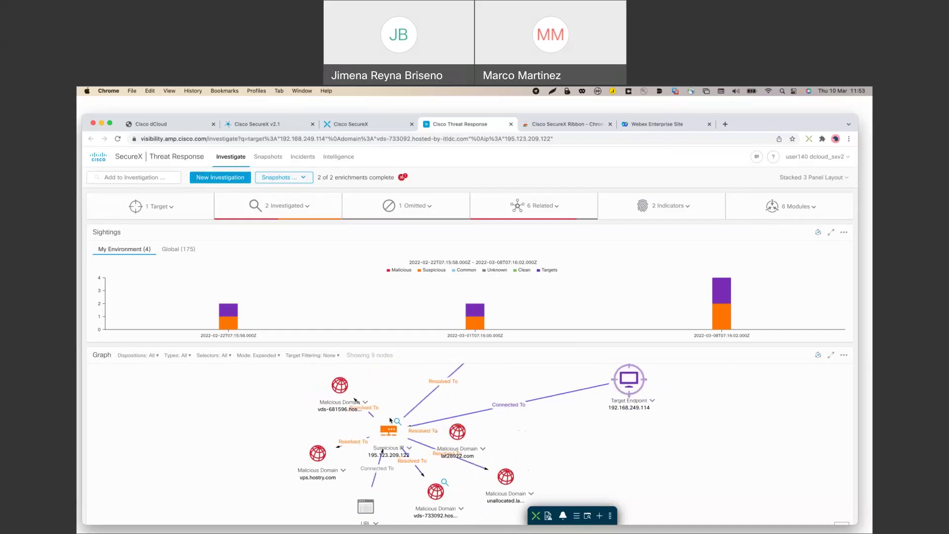
{"action": "left_click_drag", "start_coordinate": [365, 504], "coordinate": [231, 411]}
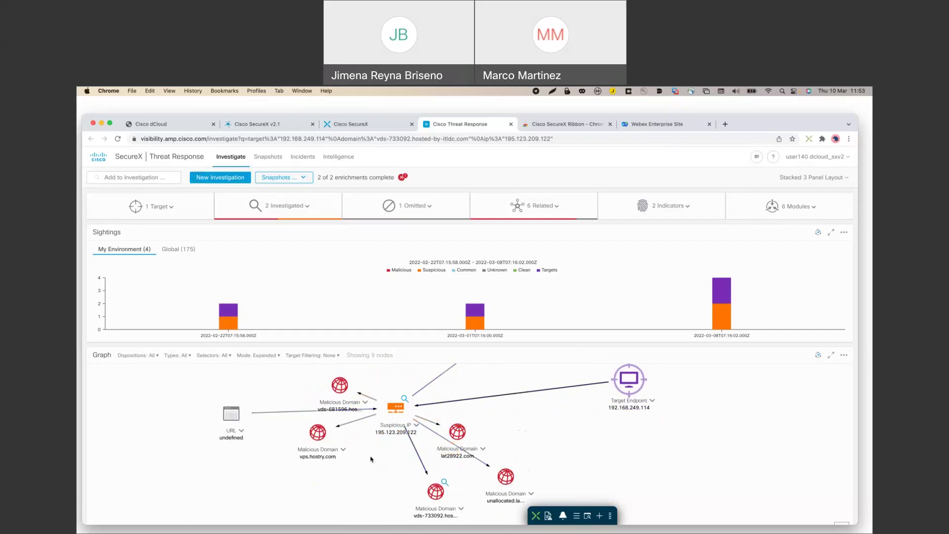
View the details and associated observables of target endpoint 192.168.249.114 in the graph, and close them.
{"action": "left_click", "coordinate": [647, 407]}
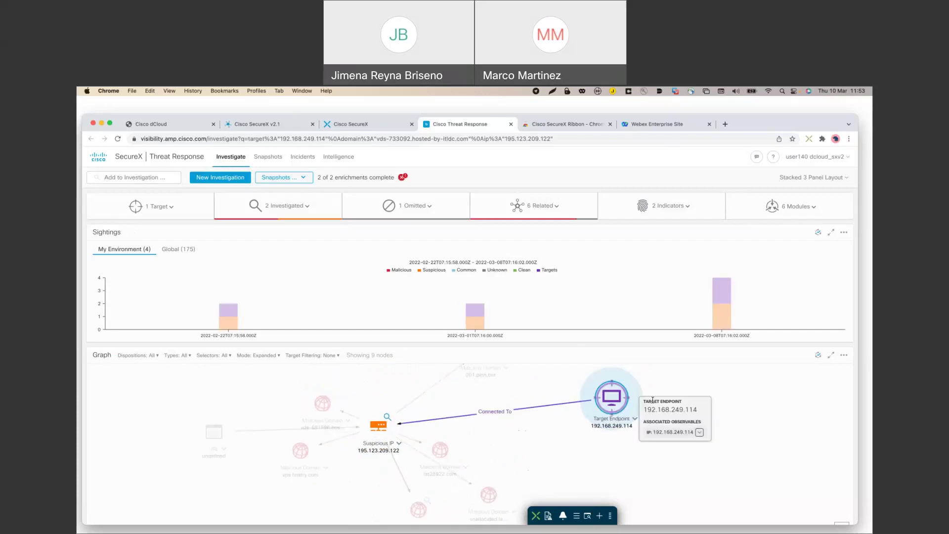
{"action": "left_click", "coordinate": [646, 450]}
{"action": "mouse_move", "coordinate": [591, 451]}
{"action": "left_mouse_down"}
{"action": "mouse_move", "coordinate": [580, 398]}
{"action": "mouse_move", "coordinate": [633, 442]}
{"action": "mouse_move", "coordinate": [606, 475]}
{"action": "mouse_move", "coordinate": [593, 465]}
{"action": "left_mouse_up"}
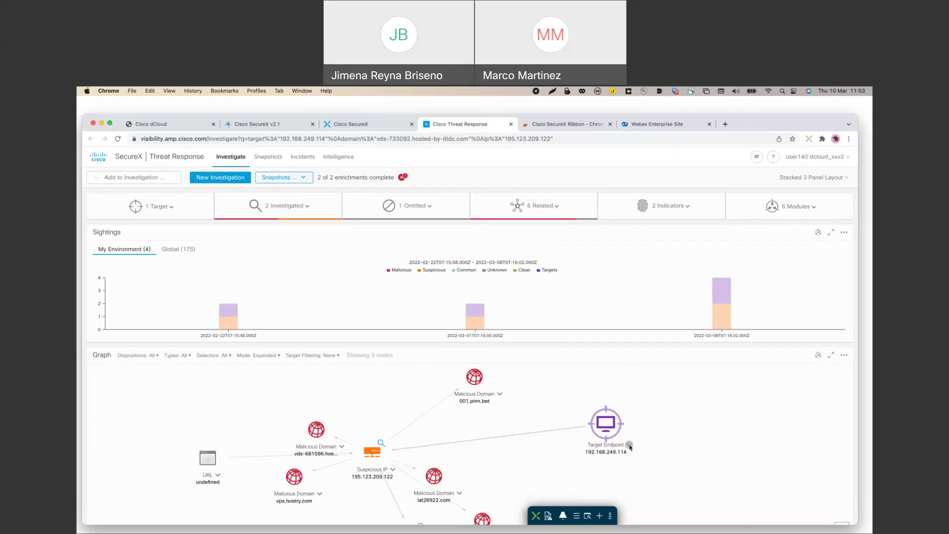
Review the pivot and response actions offered for the target endpoint's IP 192.168.249.114, including the SecureX Orchestrator workflows.
{"action": "left_click", "coordinate": [625, 420]}
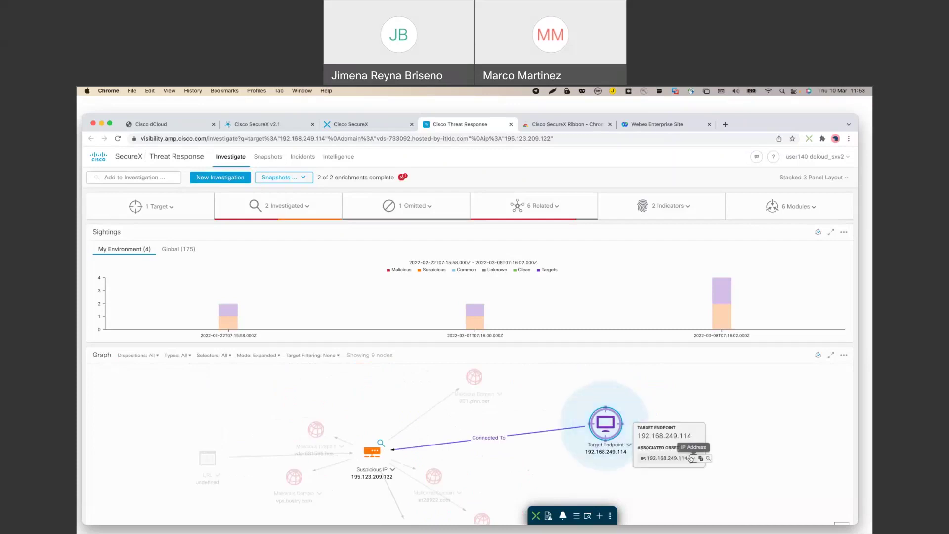
{"action": "left_click", "coordinate": [693, 459]}
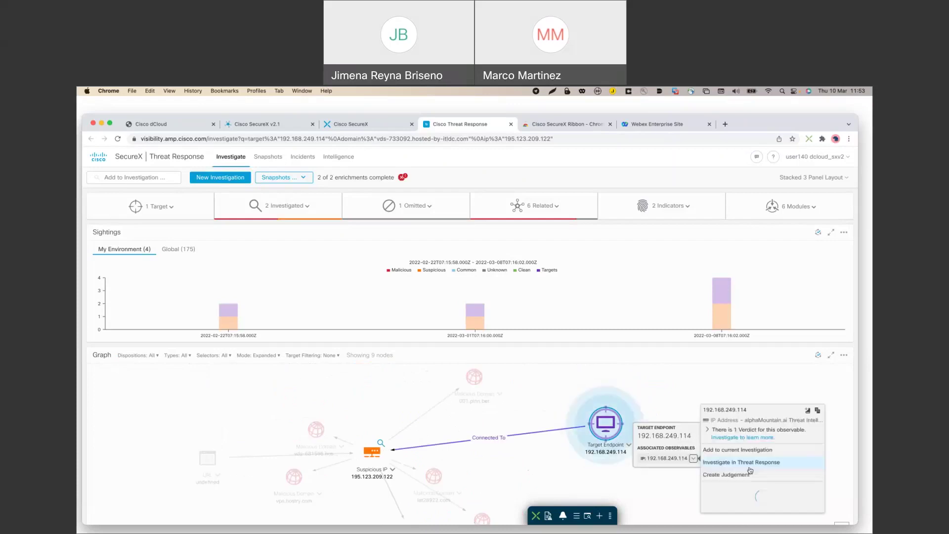
{"action": "scroll", "coordinate": [751, 445], "scroll_direction": "down", "scroll_amount": 3}
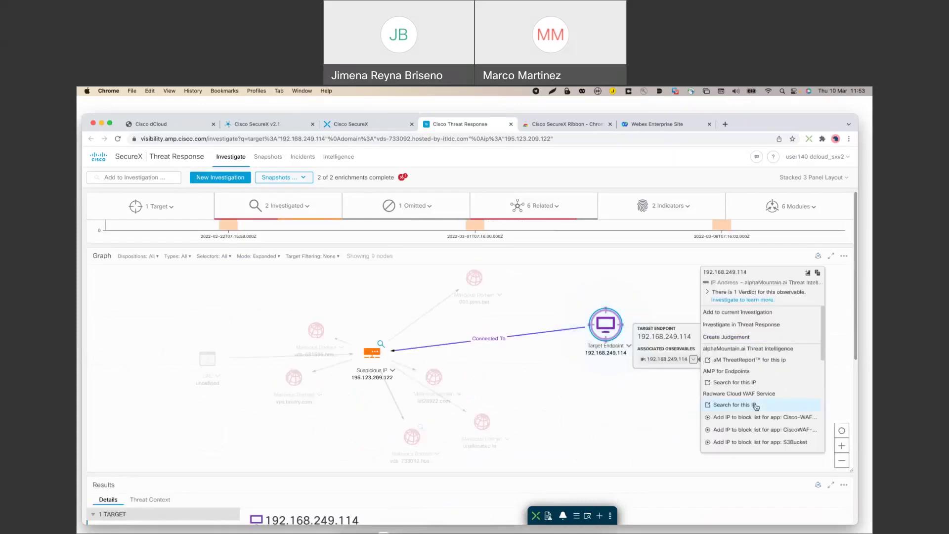
{"action": "scroll", "coordinate": [756, 406], "scroll_direction": "down", "scroll_amount": 3}
{"action": "scroll", "coordinate": [756, 406], "scroll_direction": "up", "scroll_amount": 1}
{"action": "scroll", "coordinate": [756, 406], "scroll_direction": "up", "scroll_amount": 1}
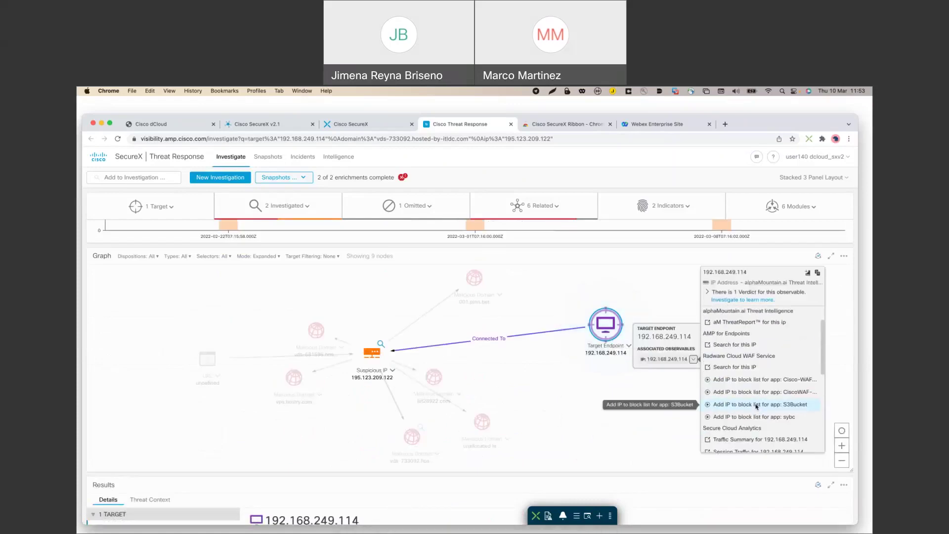
{"action": "scroll", "coordinate": [756, 407], "scroll_direction": "down", "scroll_amount": 1}
{"action": "scroll", "coordinate": [756, 407], "scroll_direction": "down", "scroll_amount": 1}
{"action": "scroll", "coordinate": [756, 407], "scroll_direction": "down", "scroll_amount": 2}
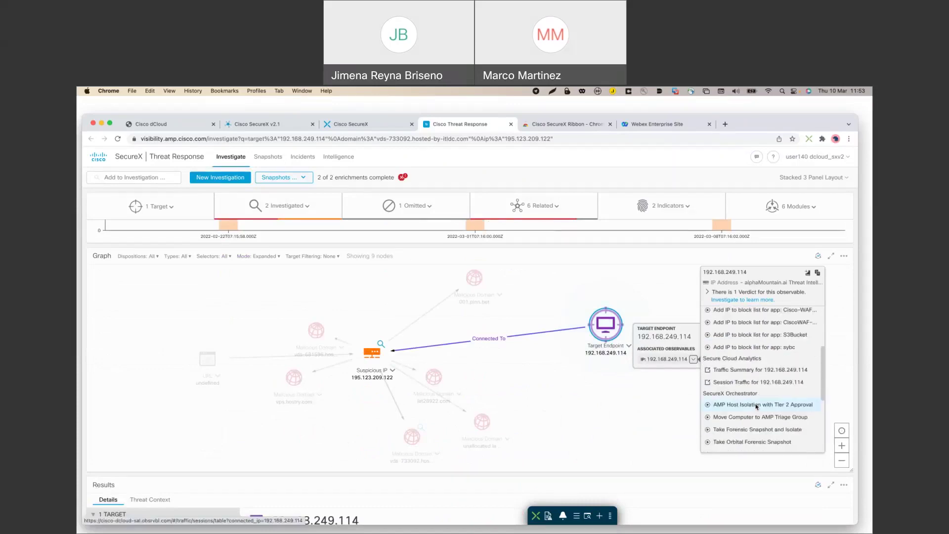
{"action": "scroll", "coordinate": [756, 407], "scroll_direction": "down", "scroll_amount": 3}
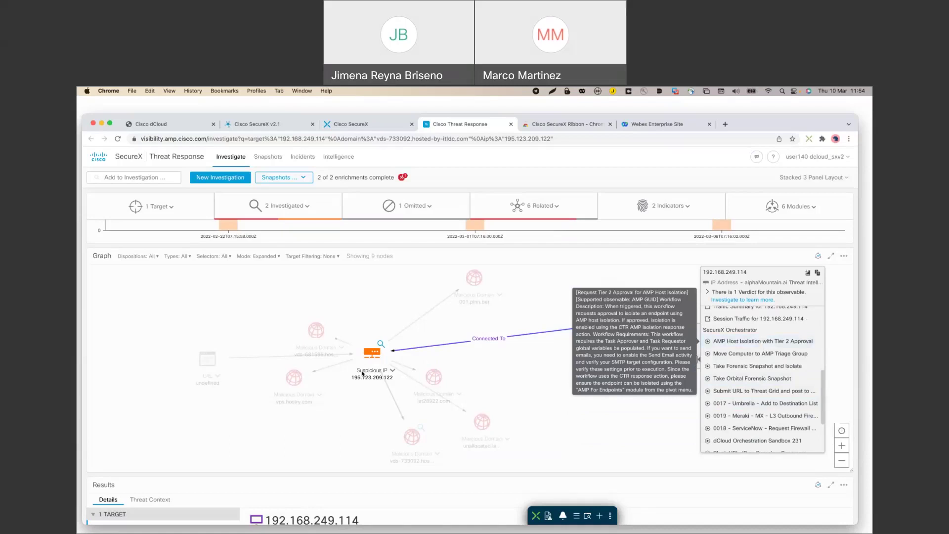
Review the response actions offered for suspicious IP 195.123.209.122 and for malicious domain vps.hostry.com in the graph.
{"action": "left_click", "coordinate": [393, 375]}
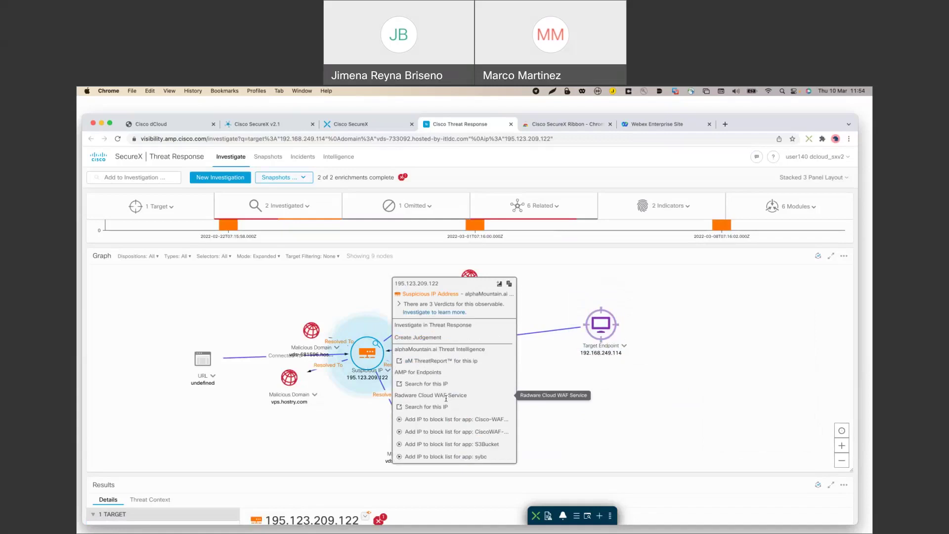
{"action": "scroll", "coordinate": [446, 398], "scroll_direction": "down", "scroll_amount": 2}
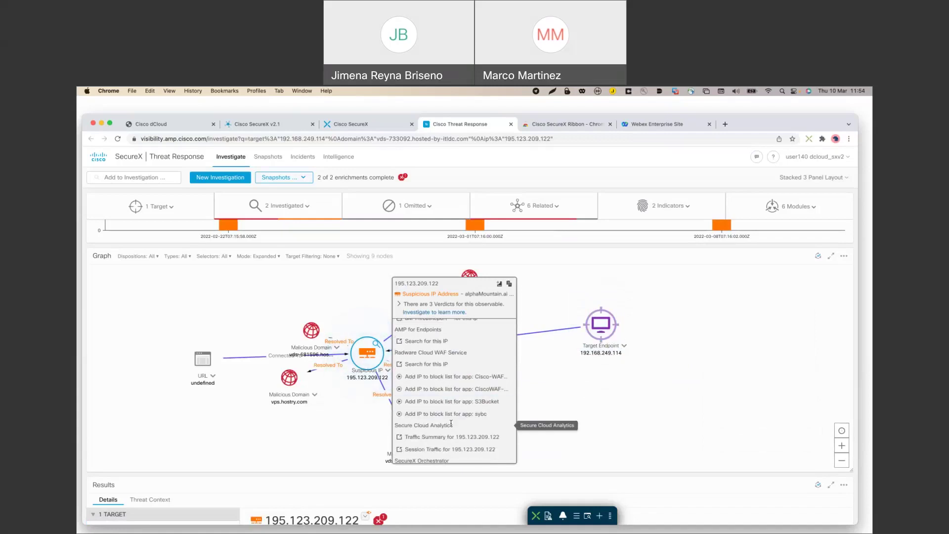
{"action": "left_click", "coordinate": [314, 393]}
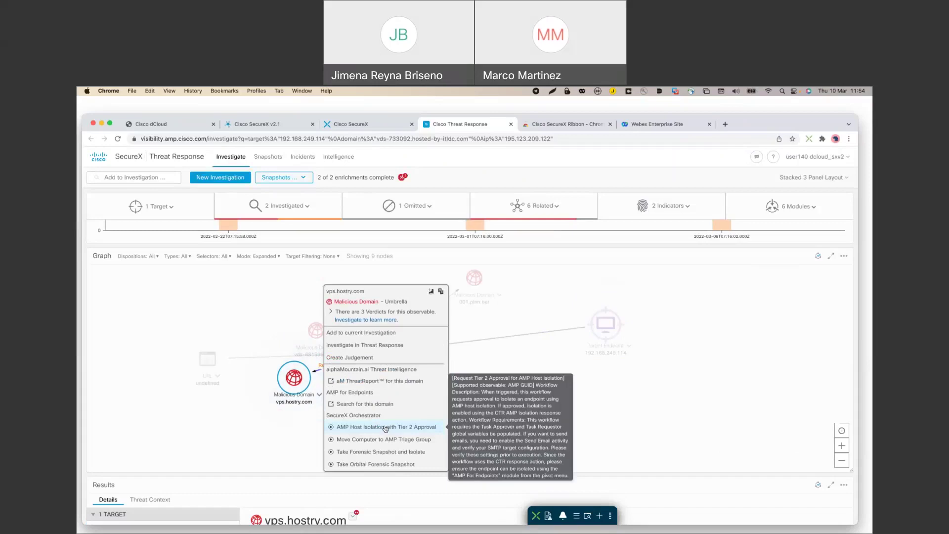
{"action": "scroll", "coordinate": [385, 428], "scroll_direction": "down", "scroll_amount": 2}
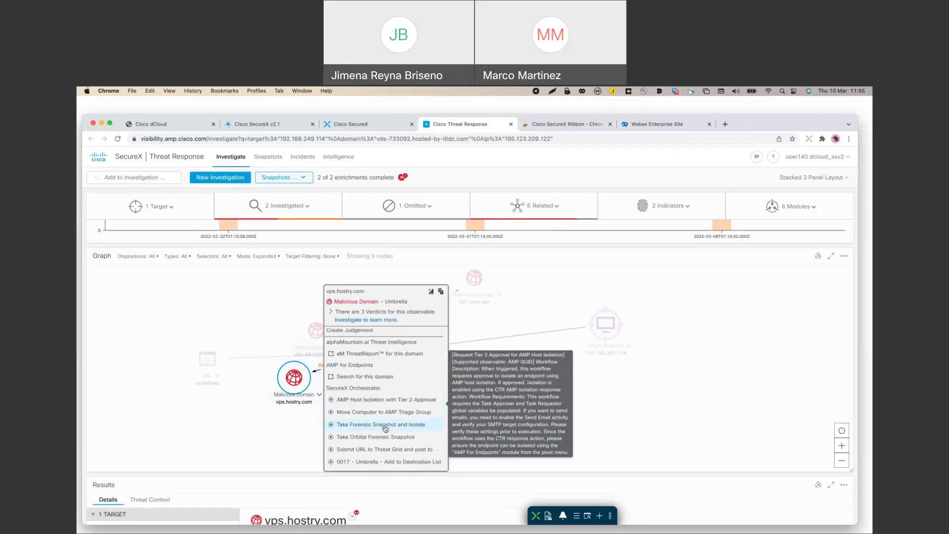
{"action": "scroll", "coordinate": [385, 428], "scroll_direction": "down", "scroll_amount": 2}
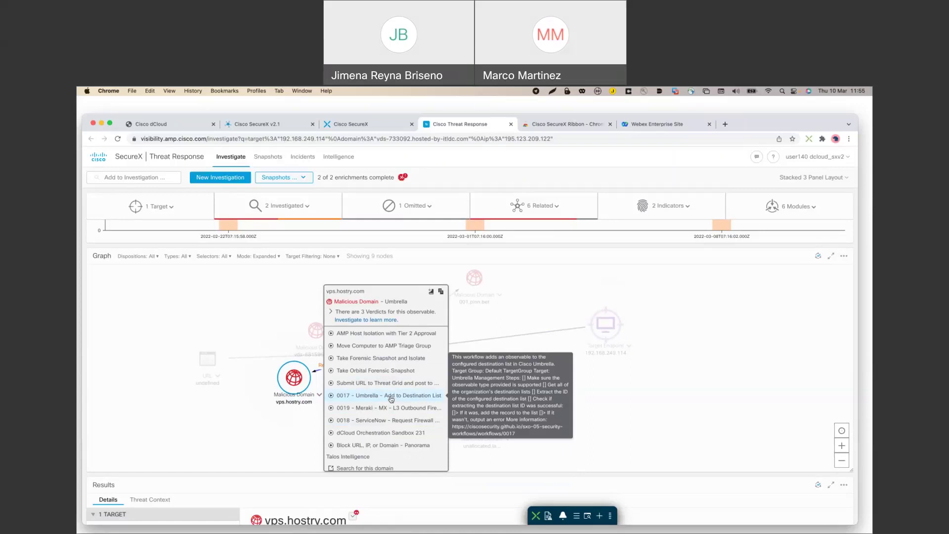
{"action": "scroll", "coordinate": [391, 398], "scroll_direction": "down", "scroll_amount": 3}
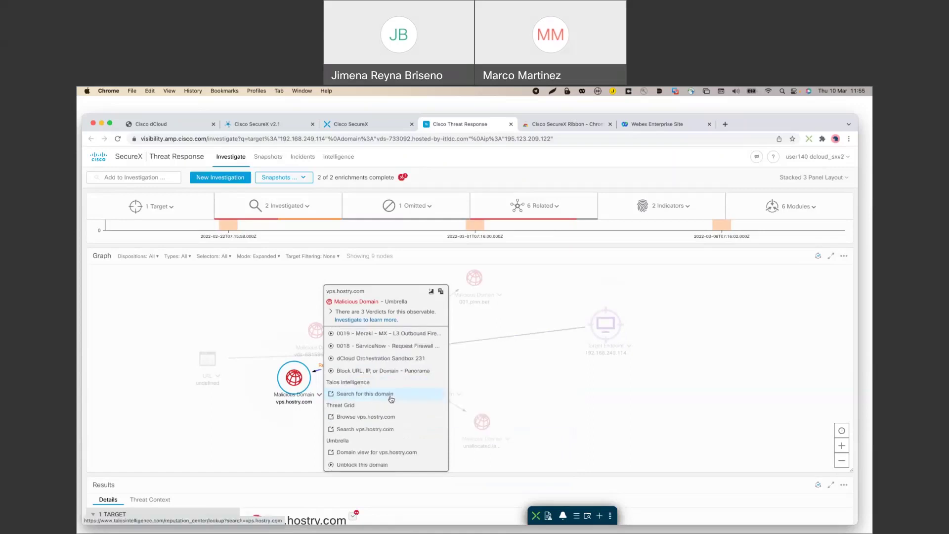
Switch to the Brave browser and close its Automated Actions, Cisco Secure Endpoint and API Credentials pages.
{"action": "key", "text": "super+Tab"}
{"action": "key", "text": "super+Tab"}
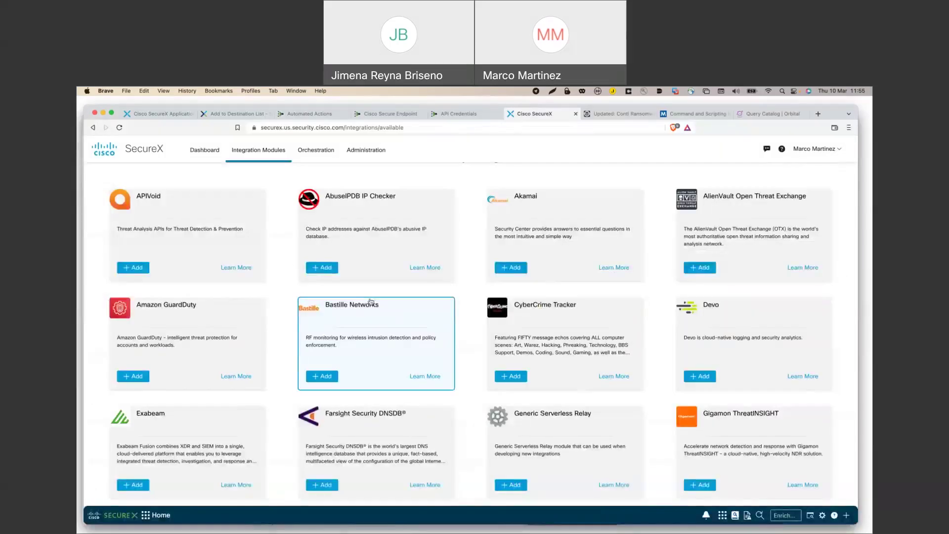
{"action": "left_click", "coordinate": [314, 115]}
{"action": "left_click", "coordinate": [346, 115]}
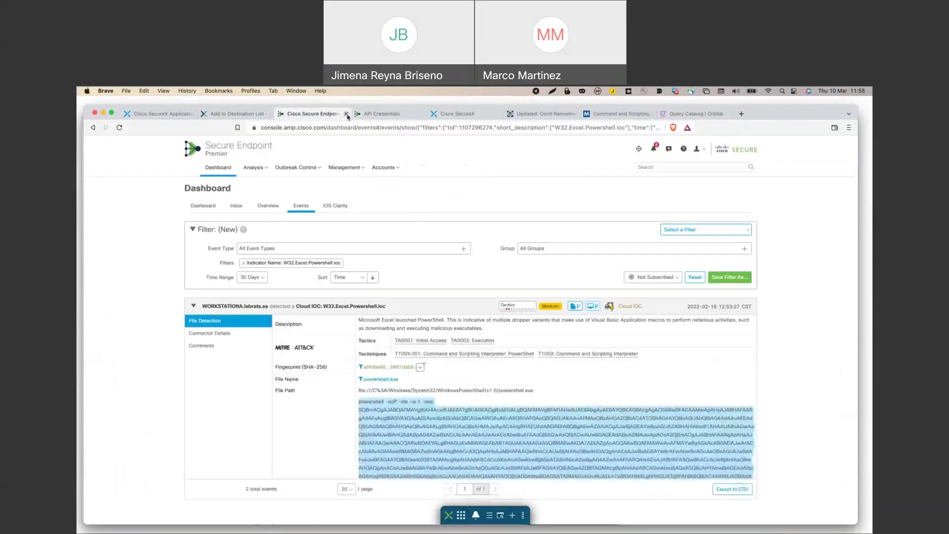
{"action": "left_click", "coordinate": [347, 114]}
{"action": "left_click", "coordinate": [347, 115]}
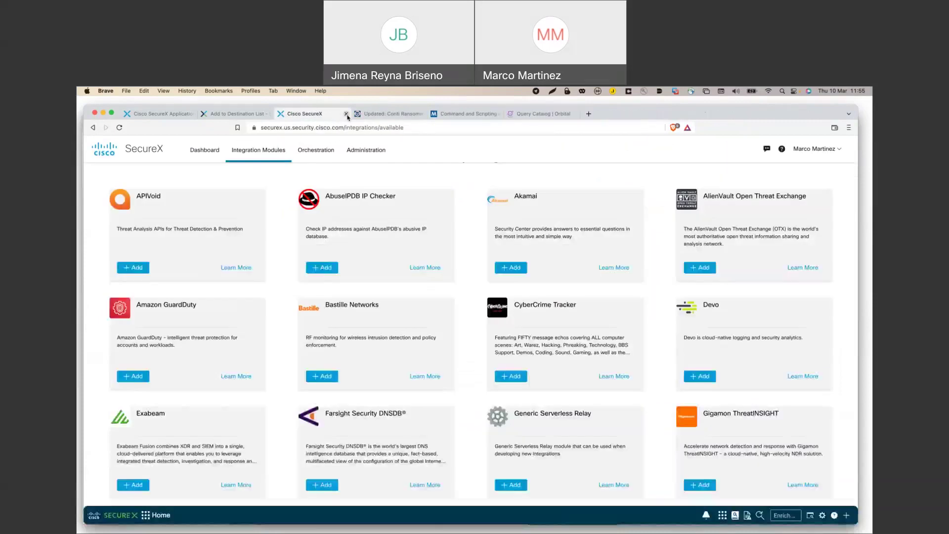
Open the workflow 0017 - Umbrella - Add to Destination List in SecureX Orchestration and examine its flow and available activities.
{"action": "left_click", "coordinate": [318, 153]}
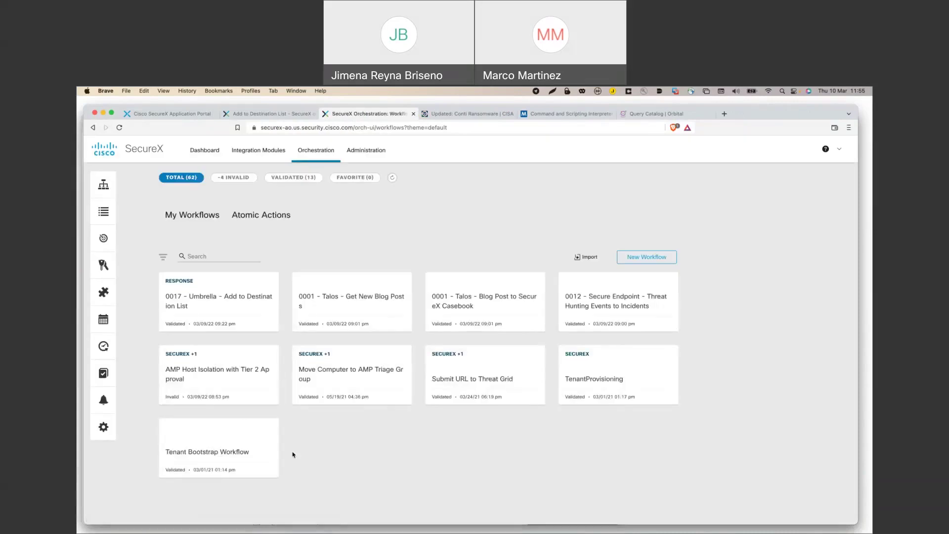
{"action": "left_click", "coordinate": [207, 302]}
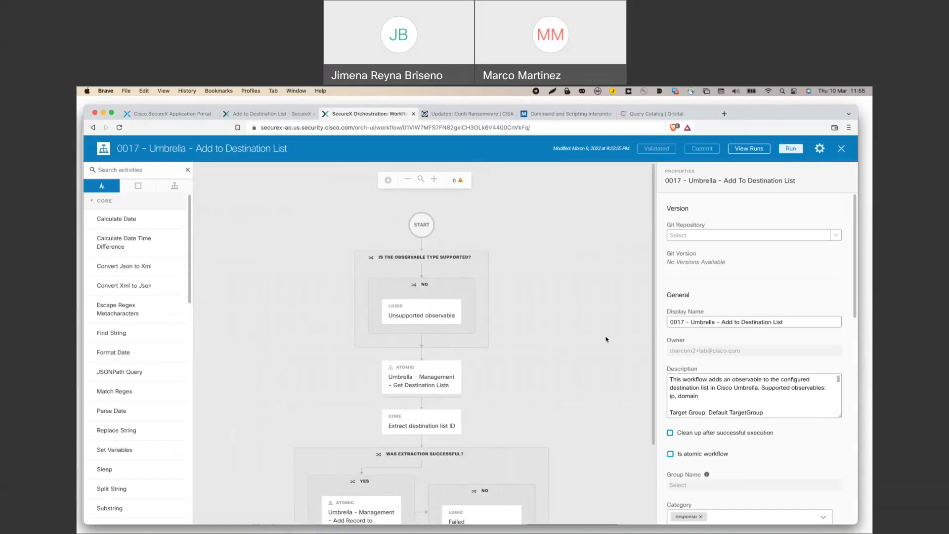
{"action": "scroll", "coordinate": [429, 329], "scroll_direction": "down", "scroll_amount": 1}
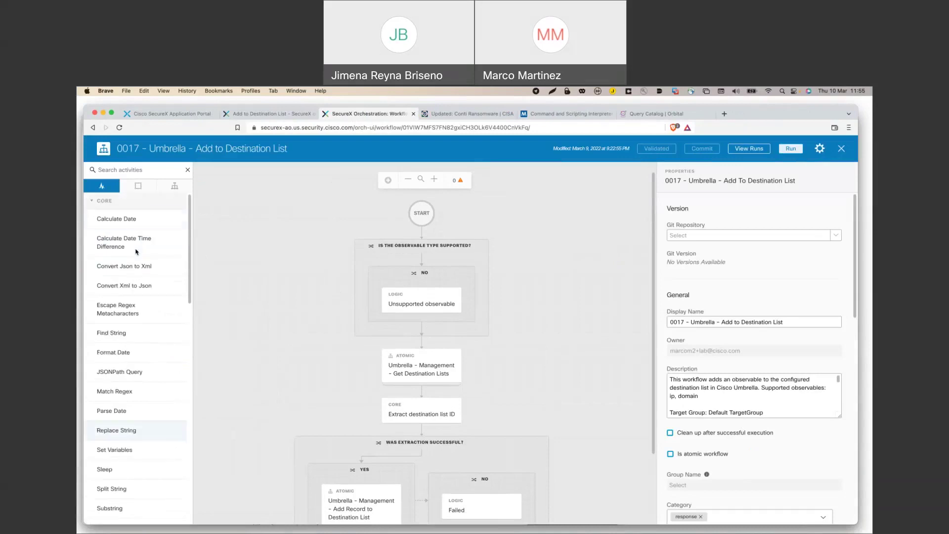
{"action": "mouse_move", "coordinate": [123, 217]}
{"action": "left_mouse_down"}
{"action": "mouse_move", "coordinate": [349, 271]}
{"action": "mouse_move", "coordinate": [116, 221]}
{"action": "left_mouse_up"}
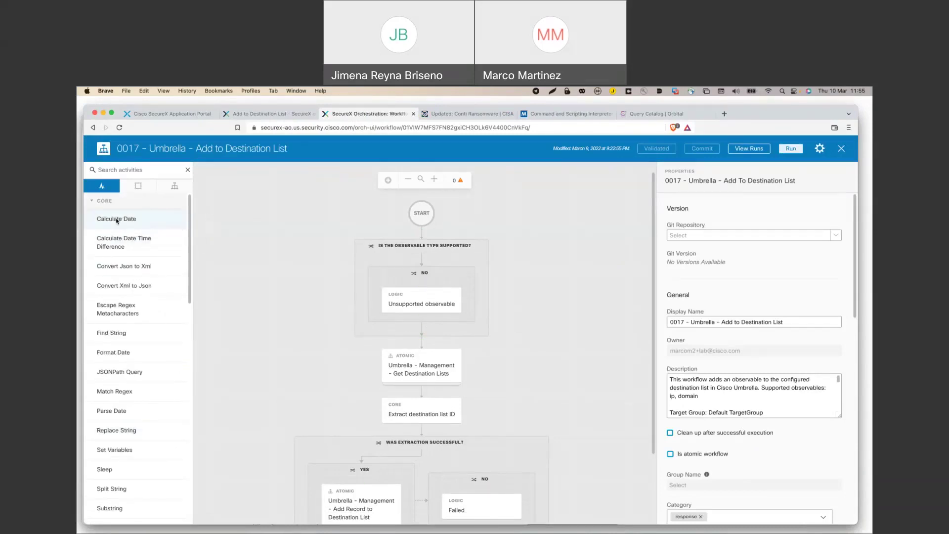
{"action": "scroll", "coordinate": [575, 307], "scroll_direction": "down", "scroll_amount": 1}
{"action": "scroll", "coordinate": [575, 307], "scroll_direction": "down", "scroll_amount": 2}
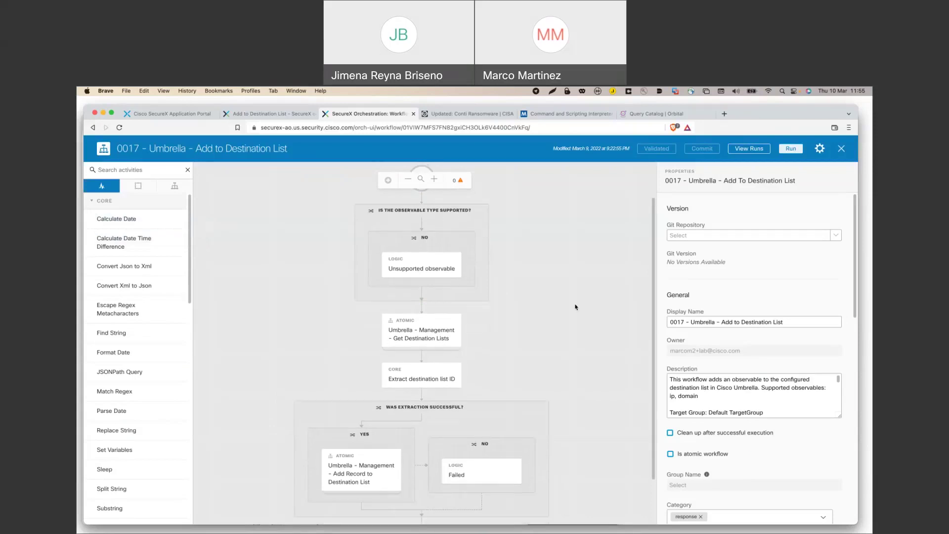
{"action": "scroll", "coordinate": [575, 307], "scroll_direction": "down", "scroll_amount": 1}
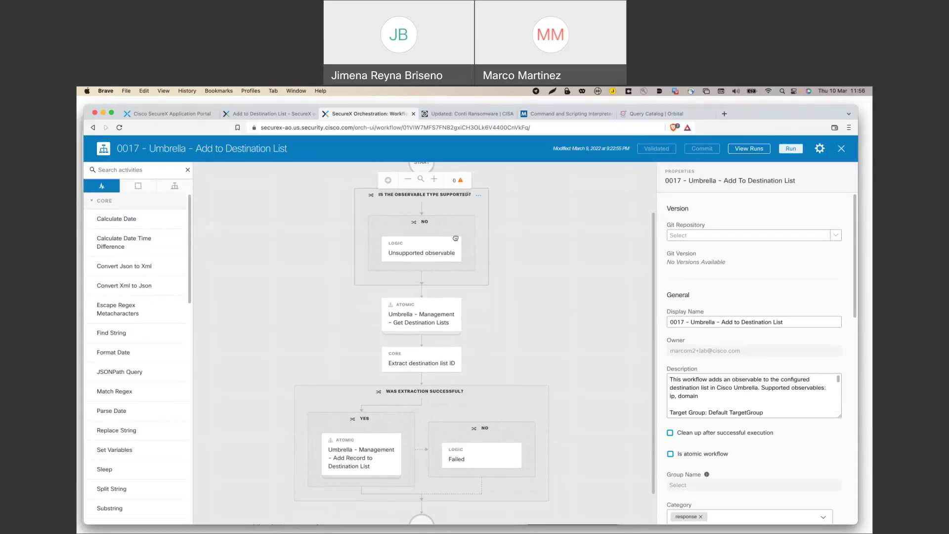
Examine the properties of the workflow's Umbrella - Management - Get Destination Lists and Extract destination list ID activities.
{"action": "left_click", "coordinate": [432, 322]}
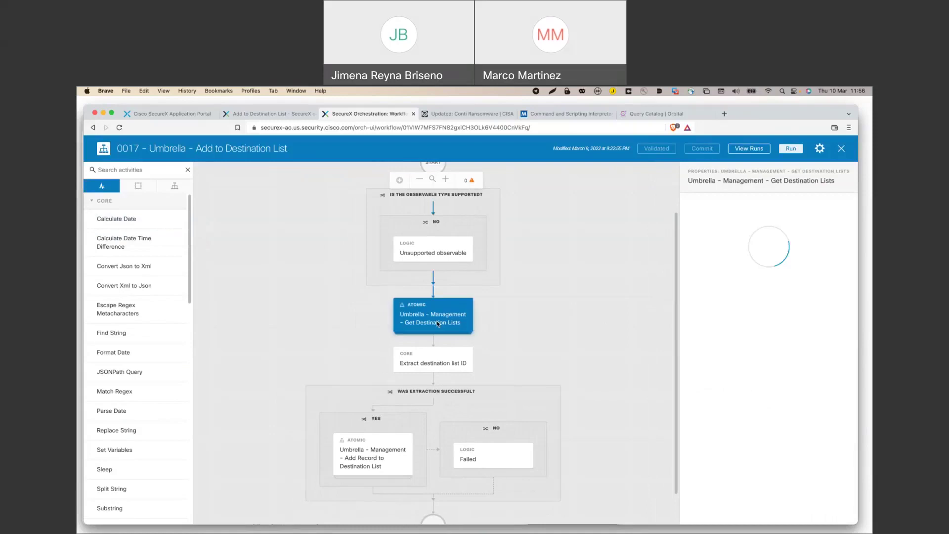
{"action": "scroll", "coordinate": [652, 378], "scroll_direction": "down", "scroll_amount": 5}
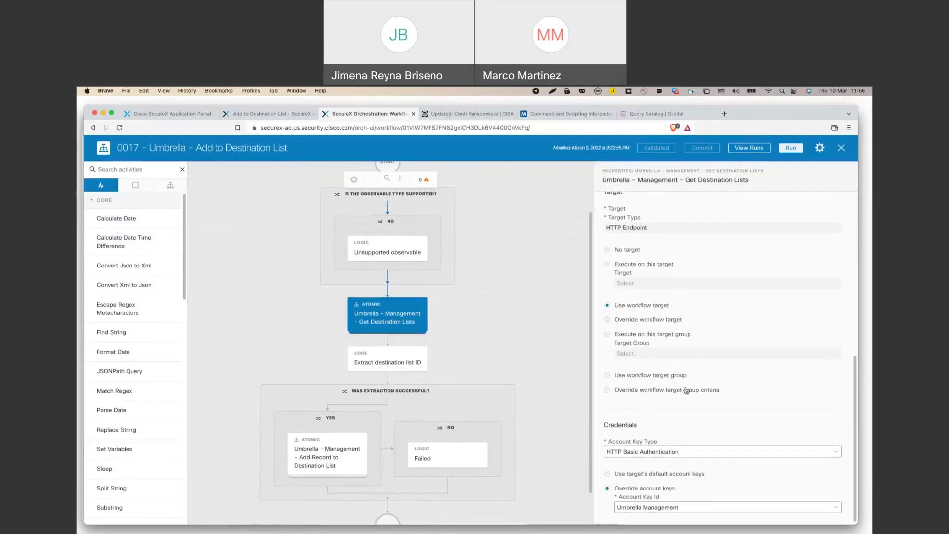
{"action": "left_click", "coordinate": [395, 362]}
{"action": "scroll", "coordinate": [677, 380], "scroll_direction": "down", "scroll_amount": 3}
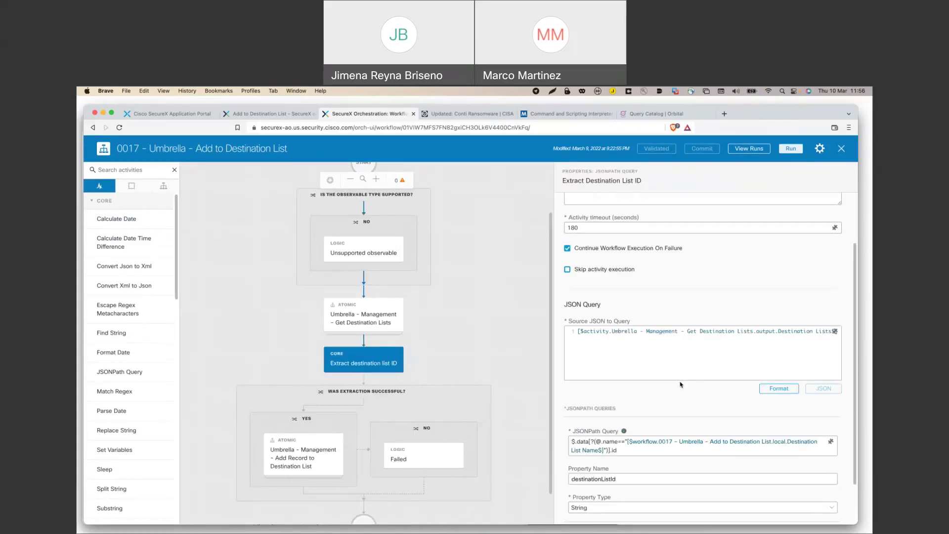
{"action": "scroll", "coordinate": [681, 384], "scroll_direction": "down", "scroll_amount": 1}
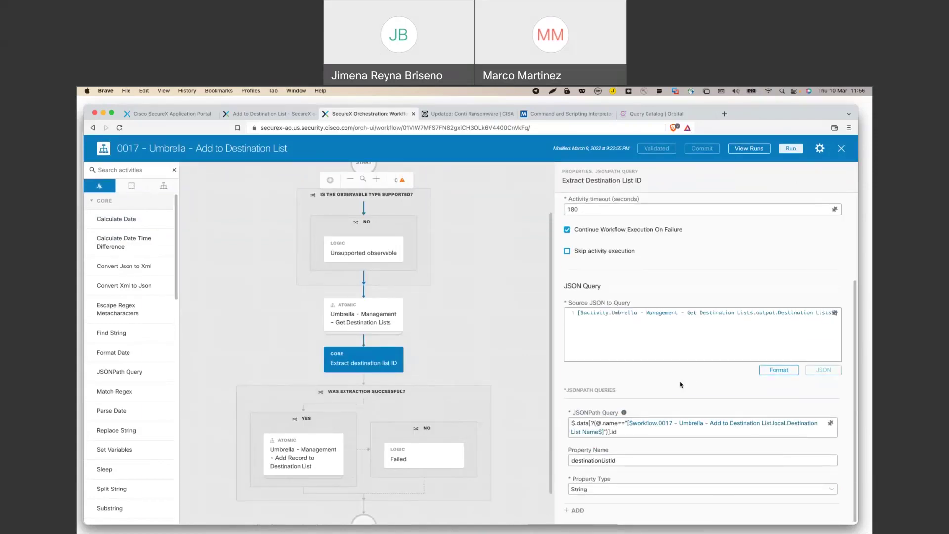
Examine the properties of the Umbrella - Management - Add Record to Destination List activity, and close the workflow.
{"action": "left_click", "coordinate": [316, 452]}
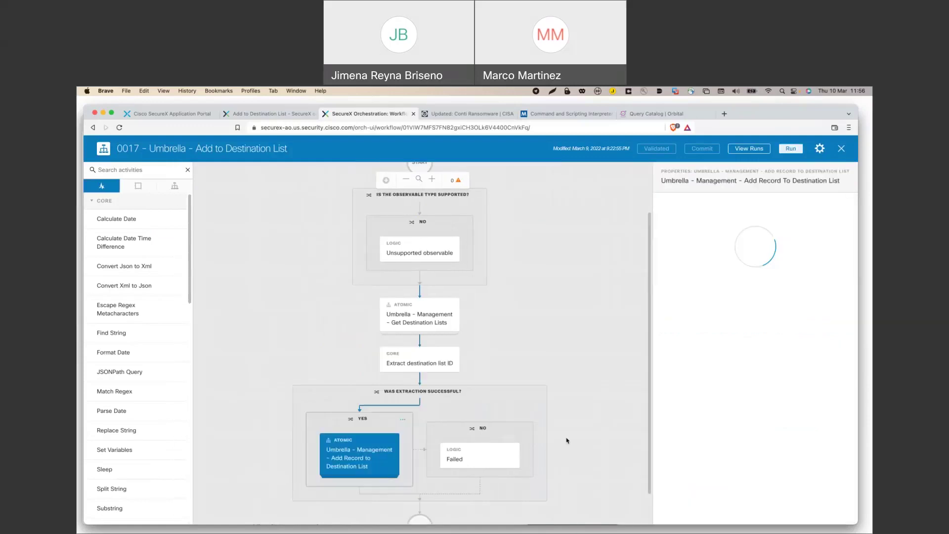
{"action": "scroll", "coordinate": [566, 440], "scroll_direction": "down", "scroll_amount": 1}
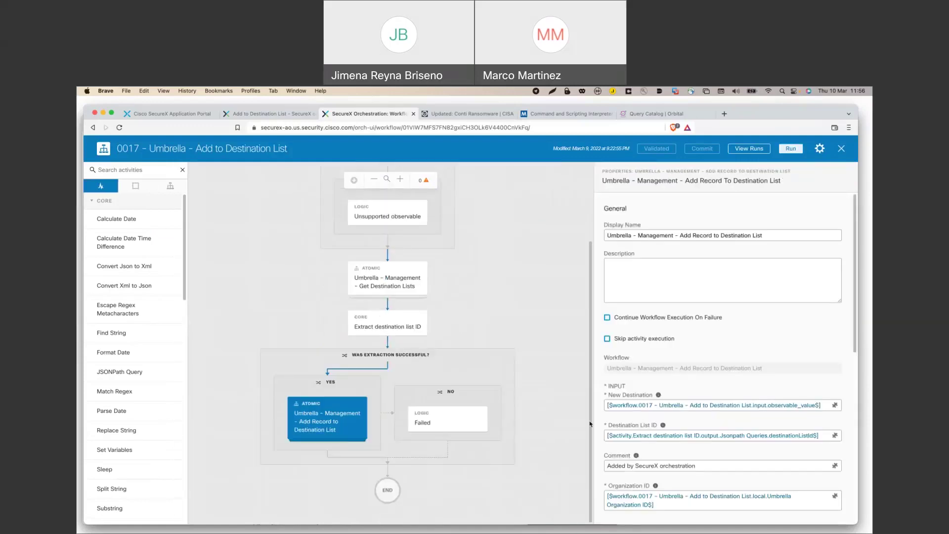
{"action": "scroll", "coordinate": [622, 387], "scroll_direction": "down", "scroll_amount": 10}
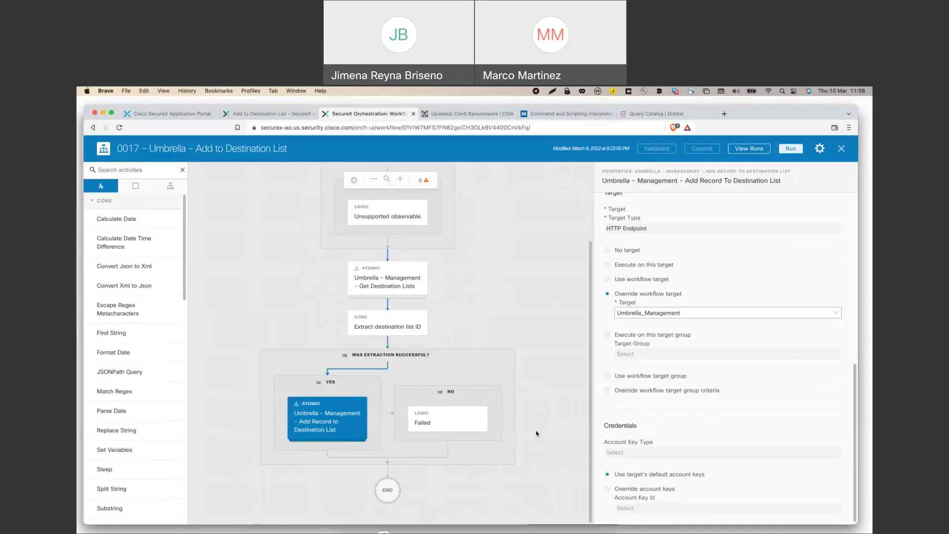
{"action": "scroll", "coordinate": [537, 434], "scroll_direction": "up", "scroll_amount": 3}
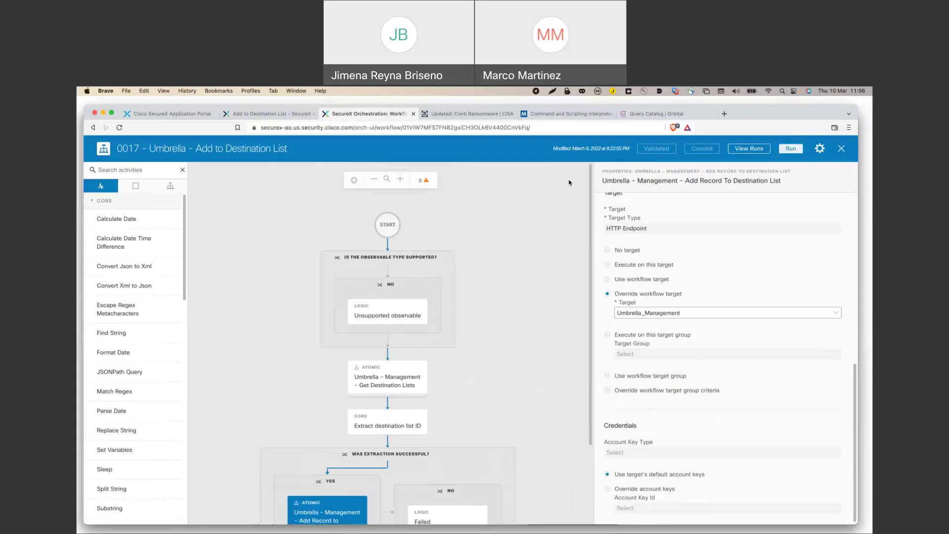
{"action": "left_click", "coordinate": [819, 148]}
{"action": "left_click", "coordinate": [841, 149]}
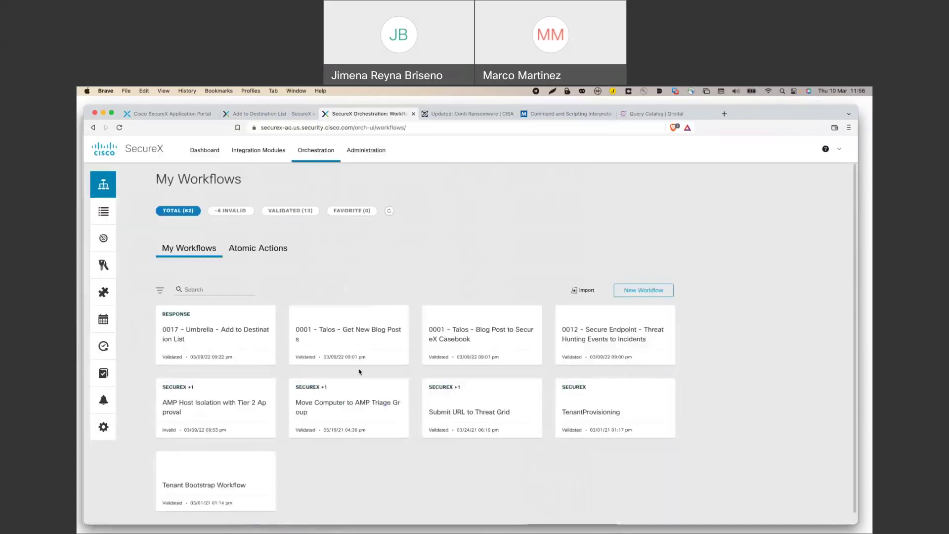
View the Git repository and filename choices for importing a workflow, and cancel without importing anything.
{"action": "left_click", "coordinate": [584, 295]}
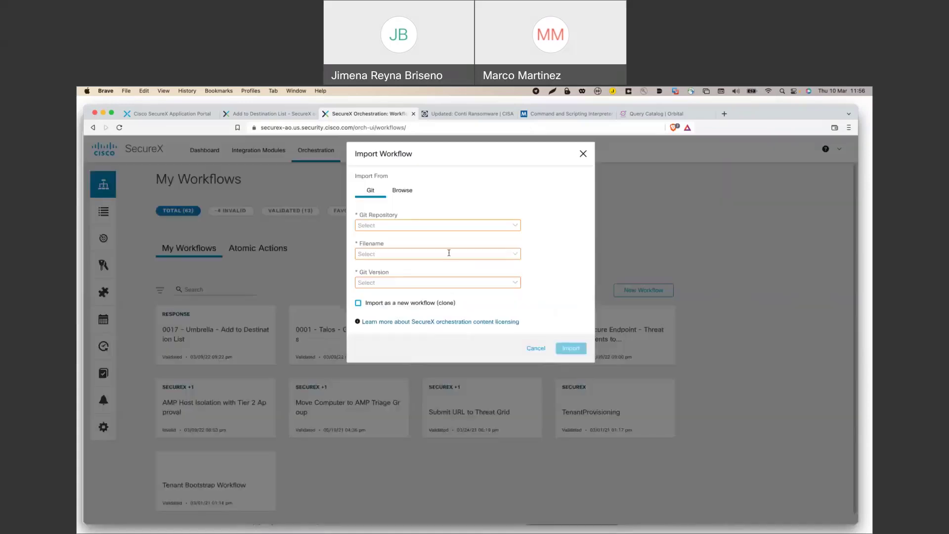
{"action": "left_click", "coordinate": [424, 225]}
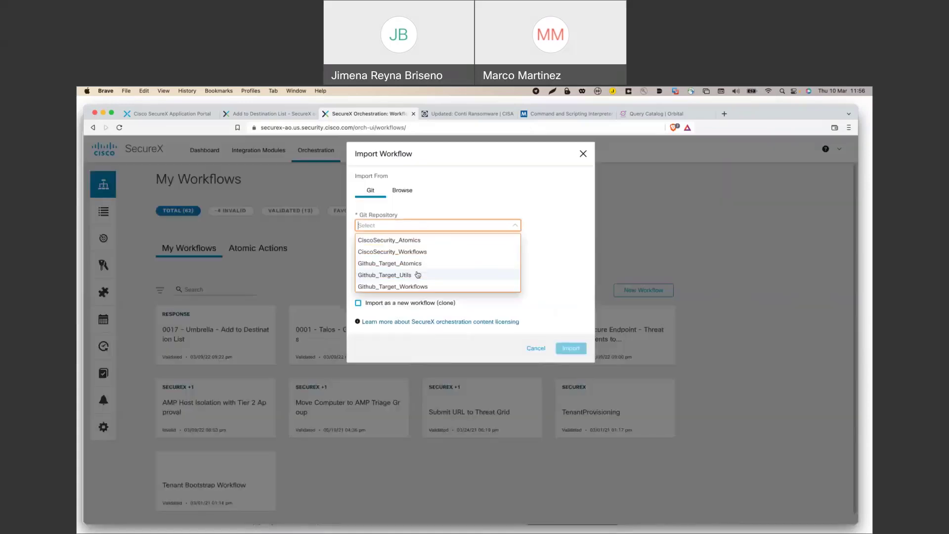
{"action": "left_click", "coordinate": [560, 281]}
{"action": "left_click", "coordinate": [387, 253]}
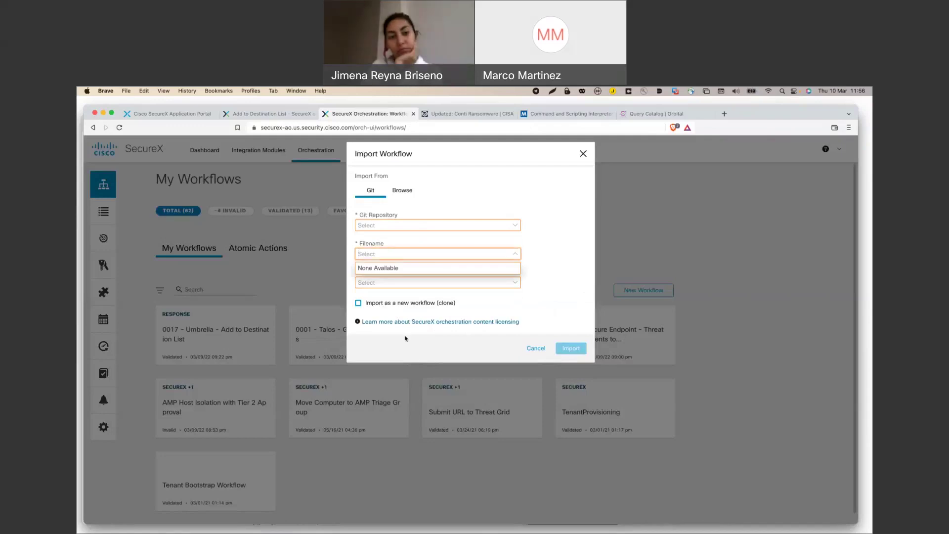
{"action": "left_click", "coordinate": [406, 338]}
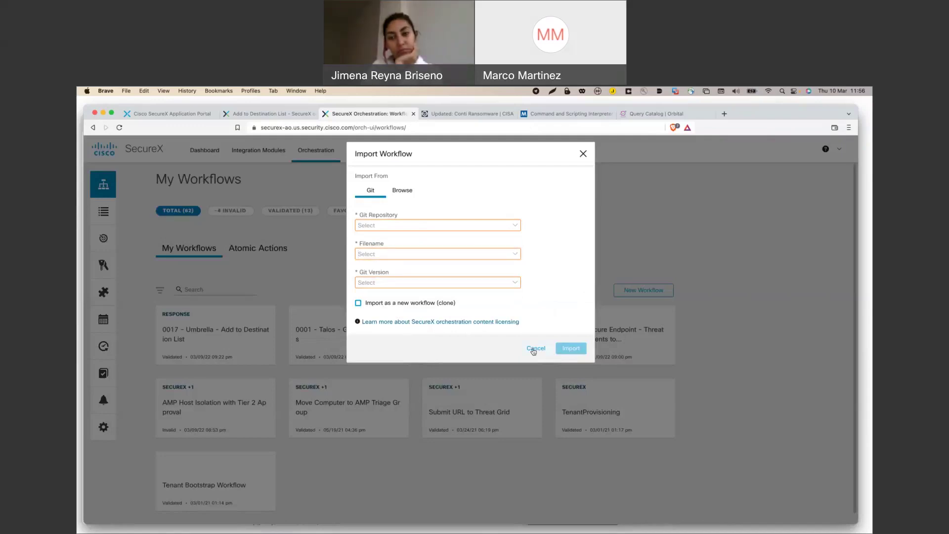
{"action": "left_click", "coordinate": [533, 349]}
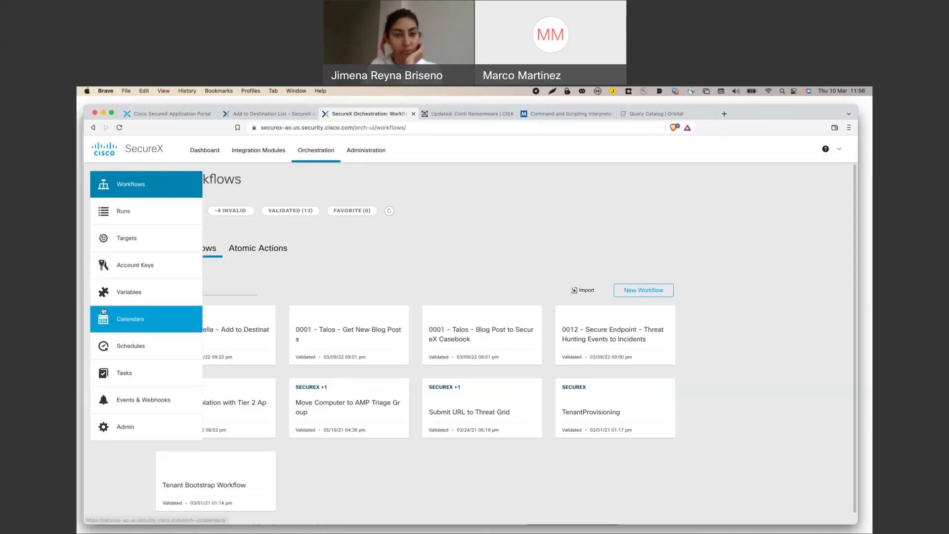
{"action": "key", "text": "super+Tab"}
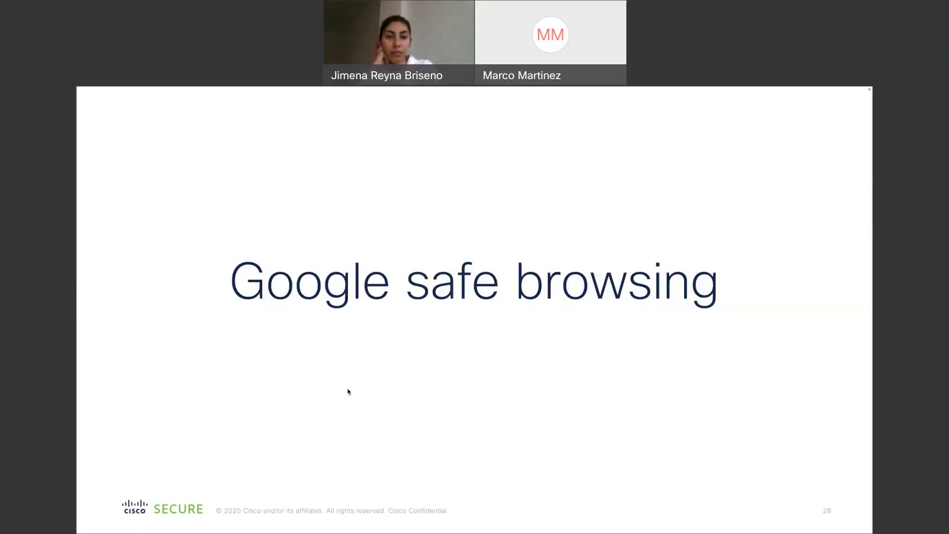
{"action": "key", "text": "Right"}
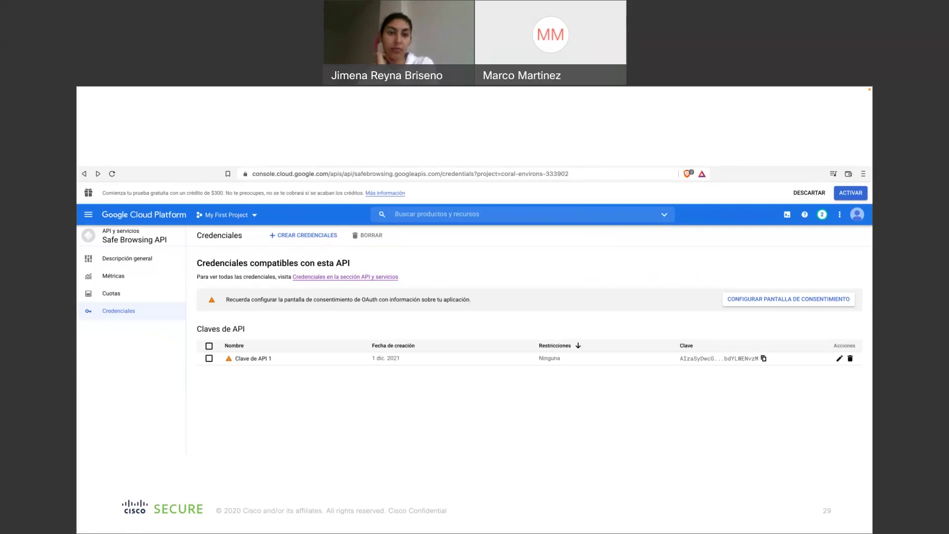
{"action": "key", "text": "Right"}
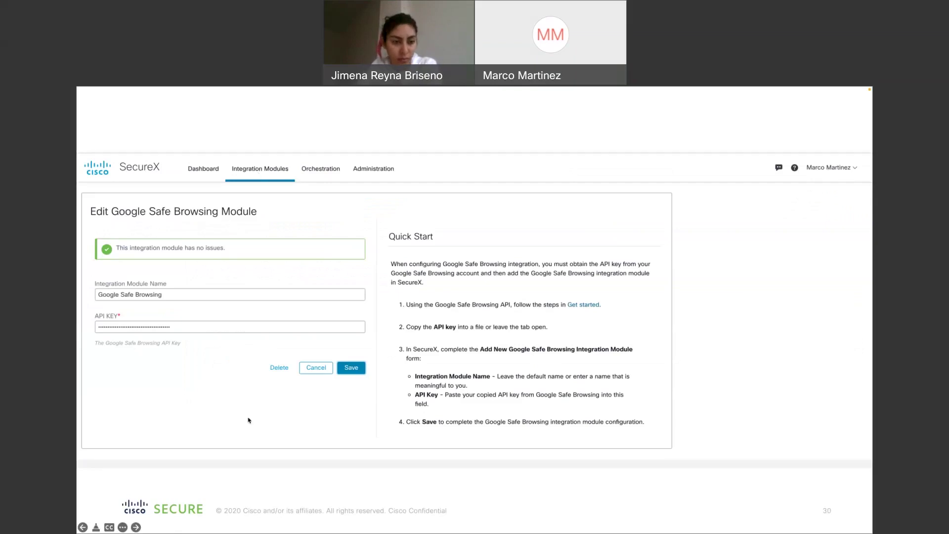
{"action": "left_click", "coordinate": [338, 416]}
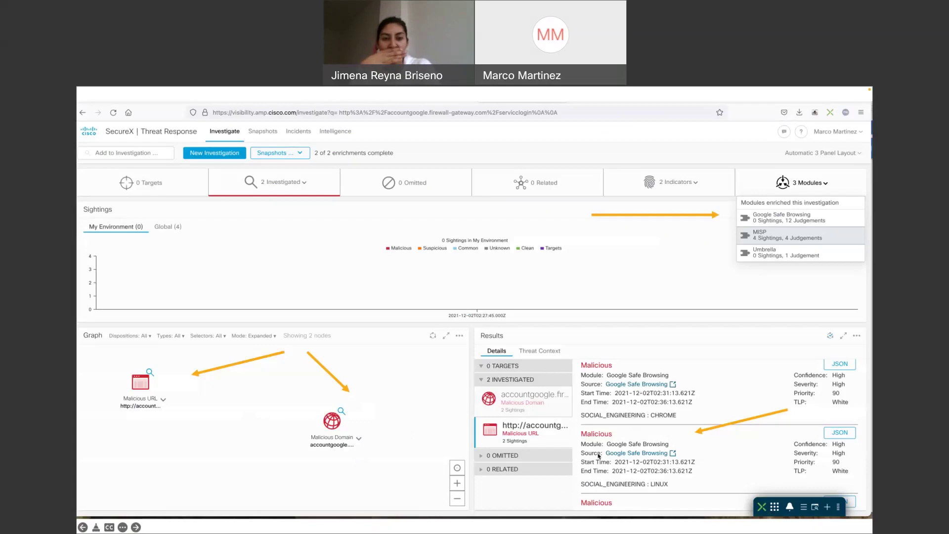
{"action": "key", "text": "Right"}
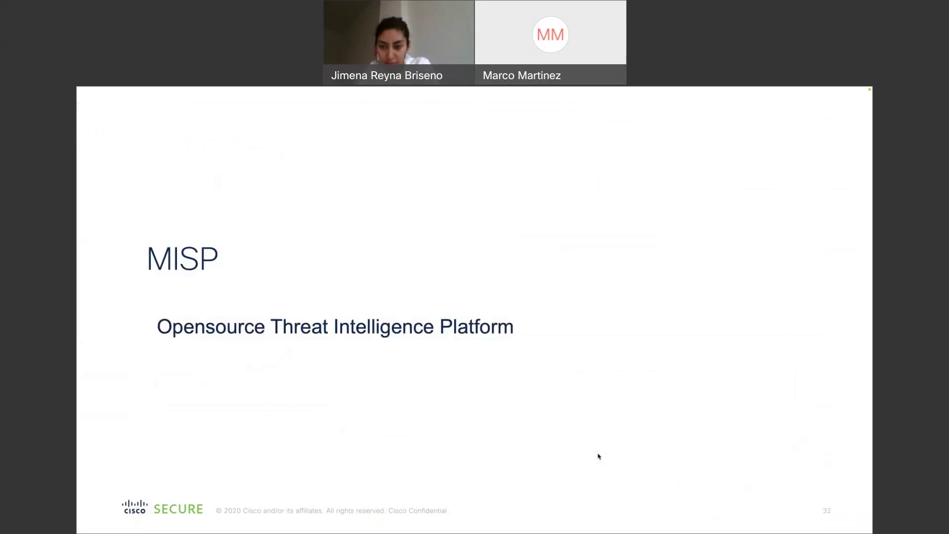
{"action": "key", "text": "Right"}
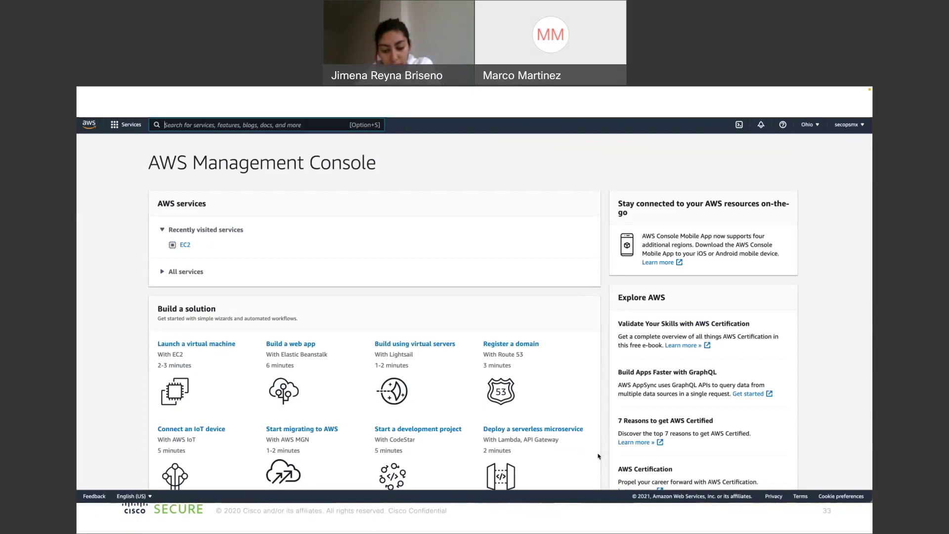
{"action": "key", "text": "Right"}
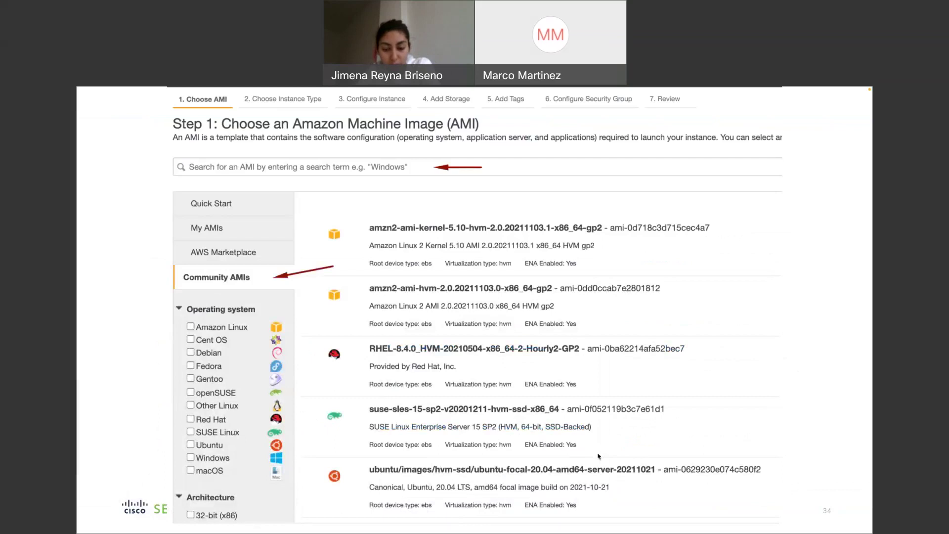
{"action": "key", "text": "Right"}
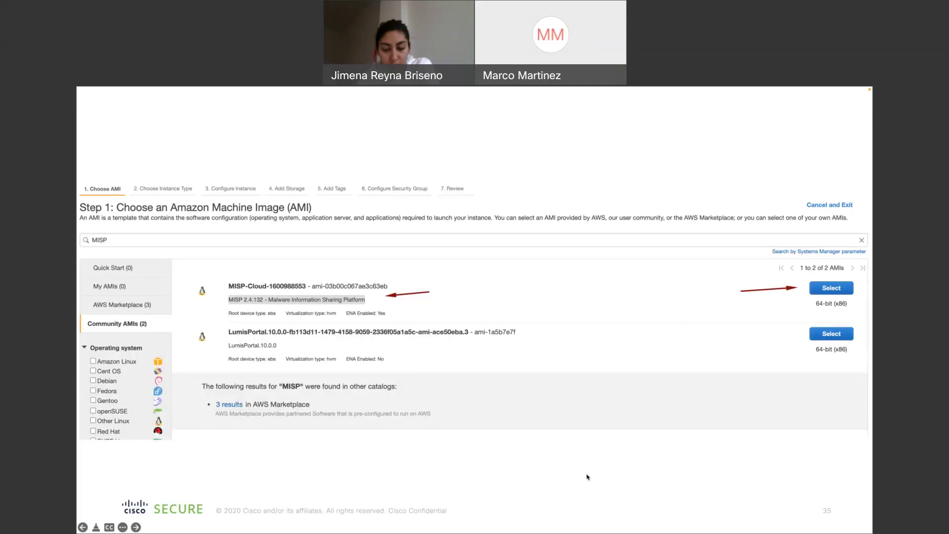
{"action": "key", "text": "Right"}
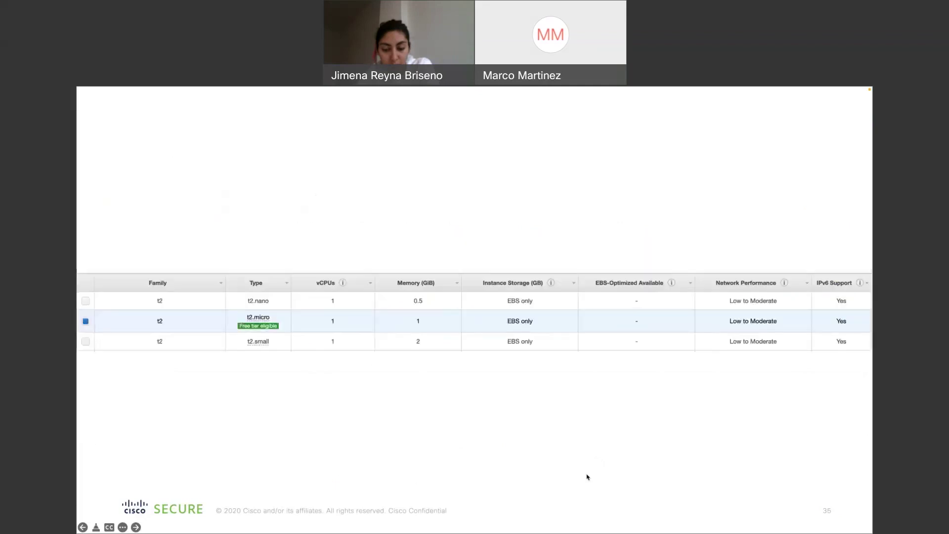
{"action": "key", "text": "Right"}
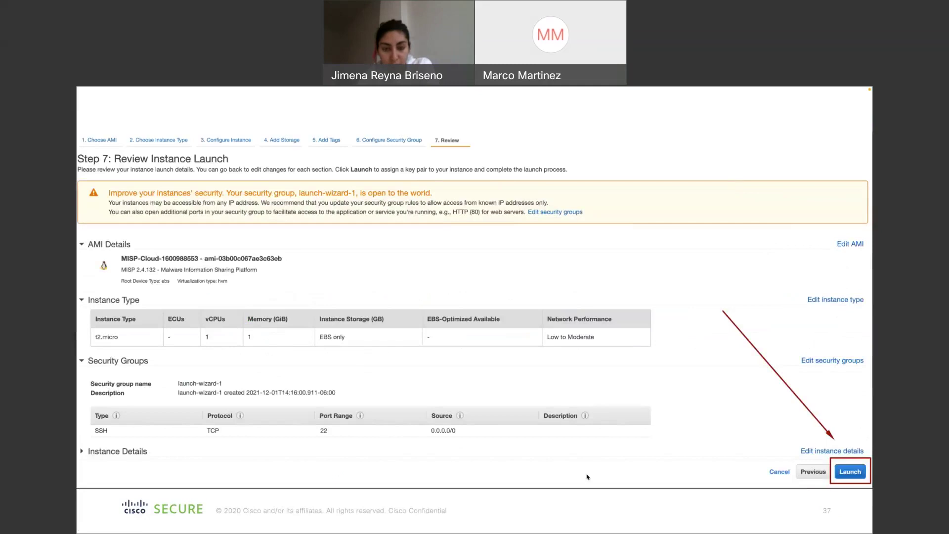
{"action": "key", "text": "Right"}
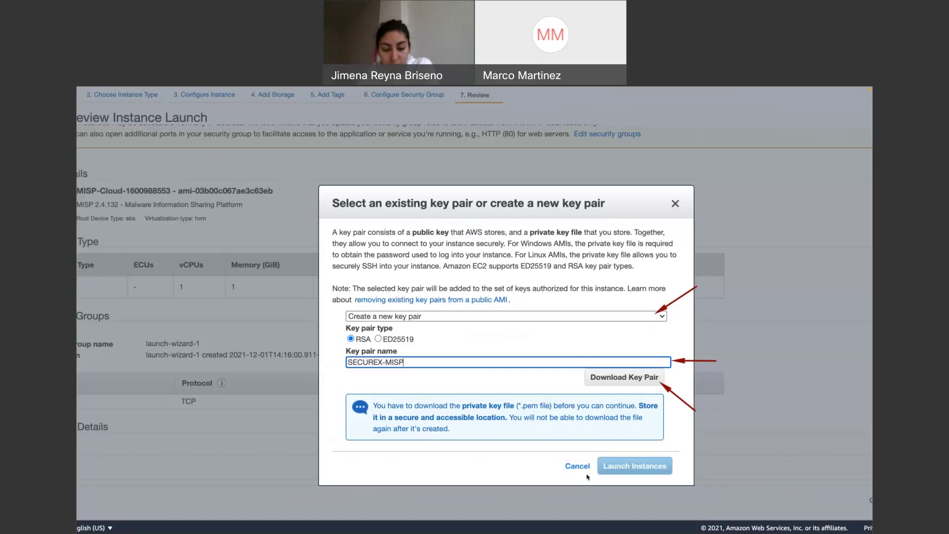
{"action": "key", "text": "Right"}
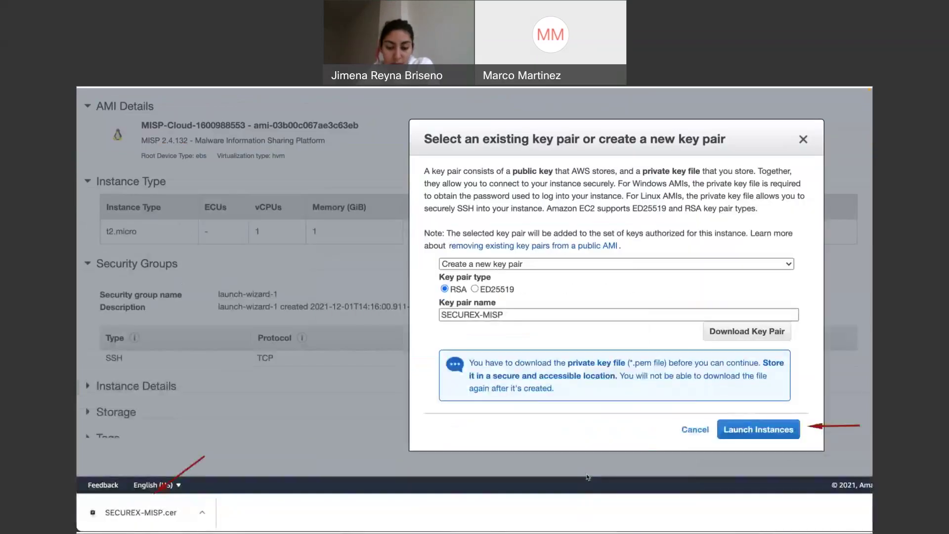
{"action": "key", "text": "Right"}
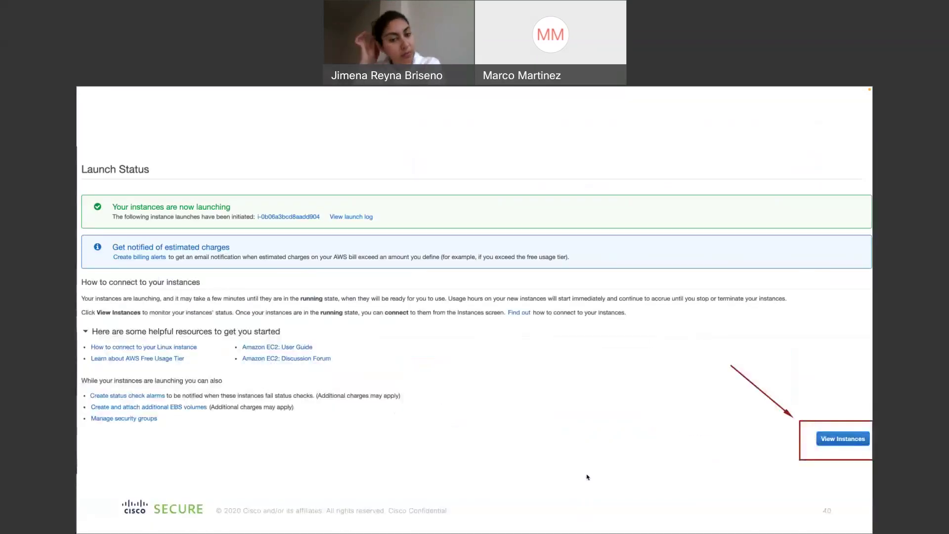
{"action": "key", "text": "Right"}
{"action": "key", "text": "Right"}
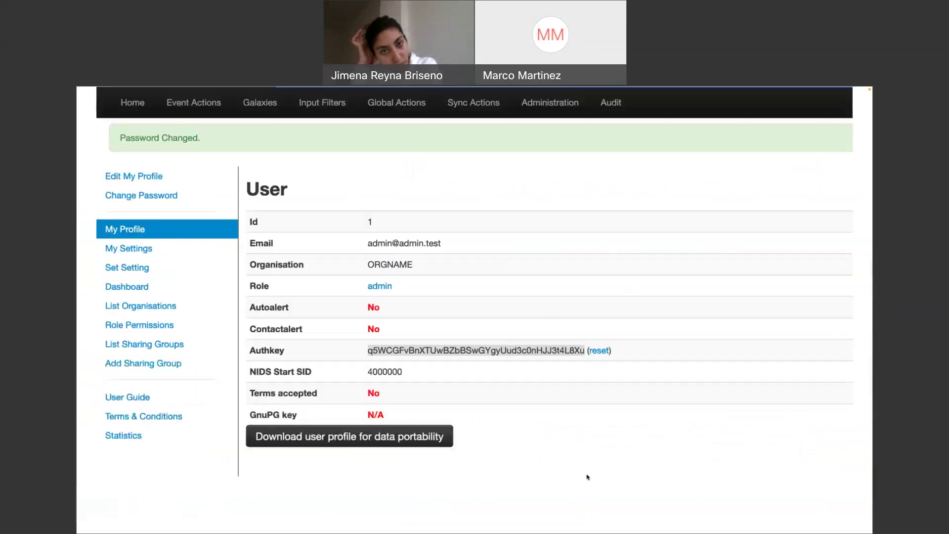
{"action": "key", "text": "Right"}
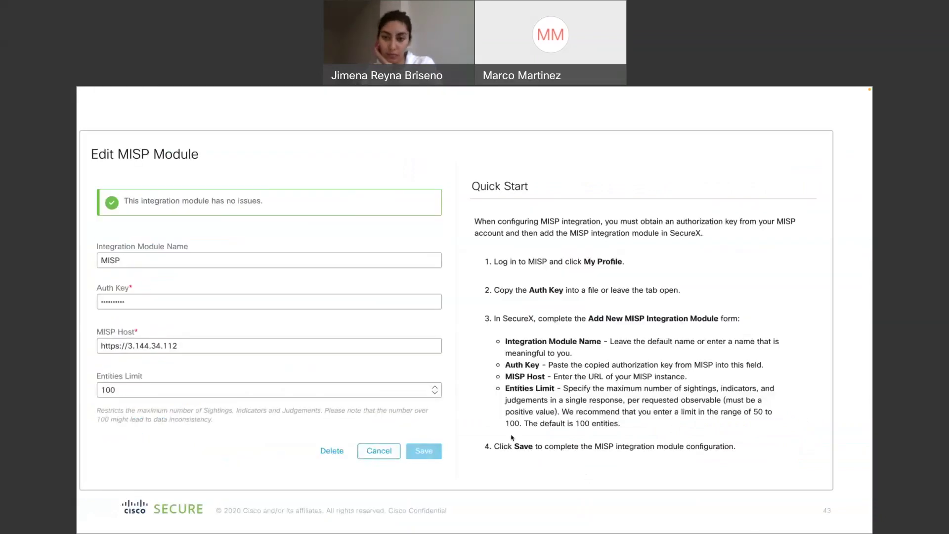
{"action": "key", "text": "Right"}
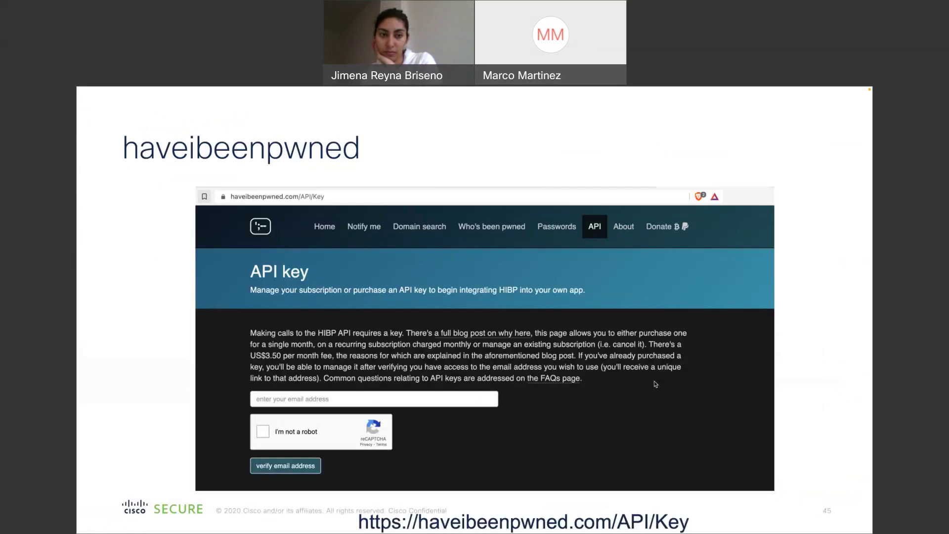
{"action": "key", "text": "Right"}
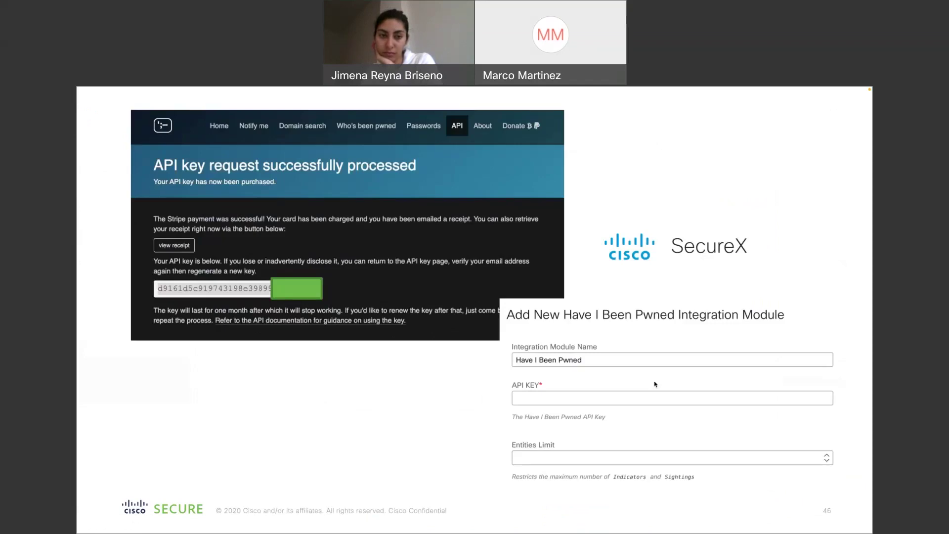
Switch back to SecureX in Brave and open the dashboard to view its tiles and the list of enabled integrations.
{"action": "key", "text": "super+Tab"}
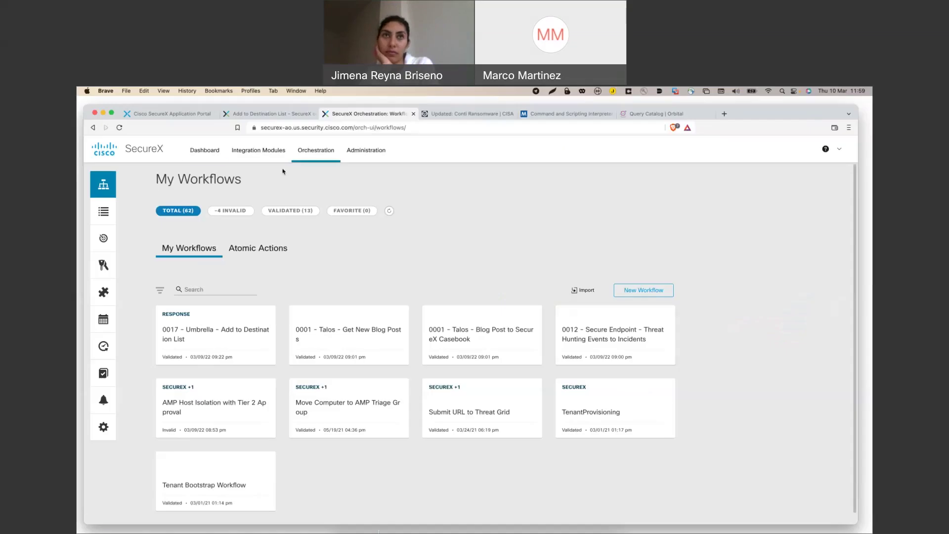
{"action": "left_click", "coordinate": [213, 154]}
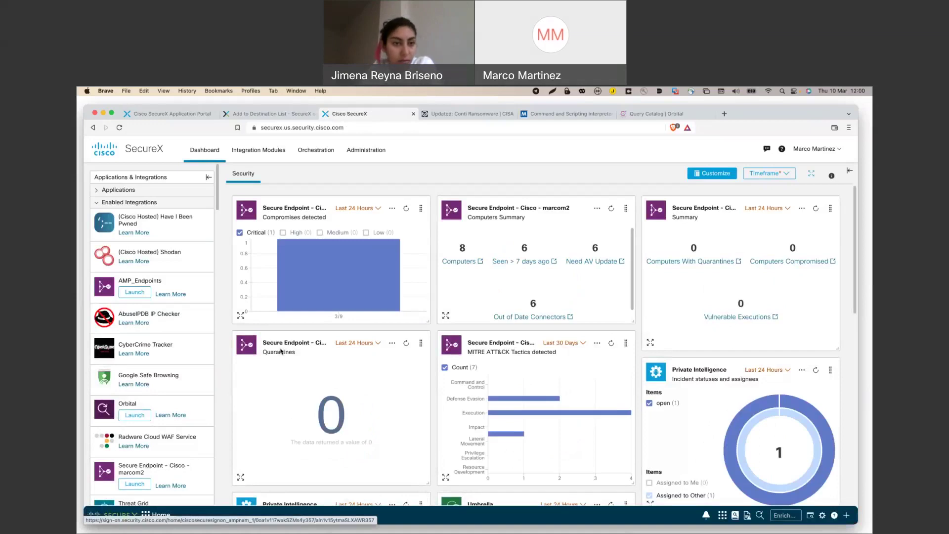
{"action": "key", "text": "super+Tab"}
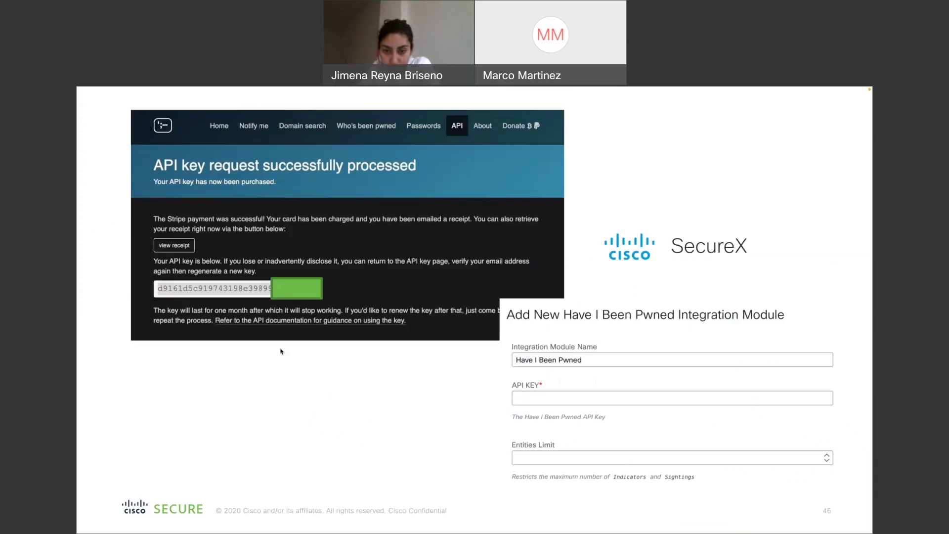
{"action": "key", "text": "Right"}
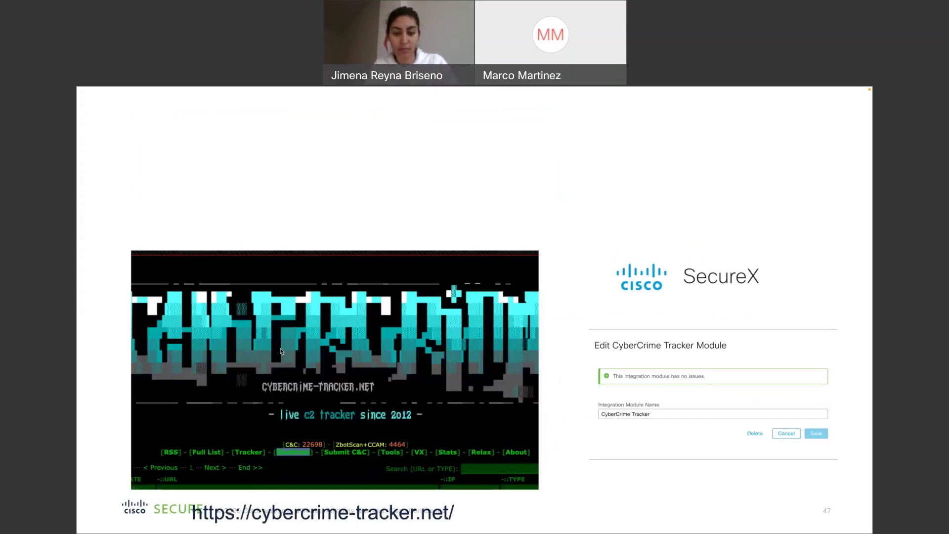
{"action": "key", "text": "Right"}
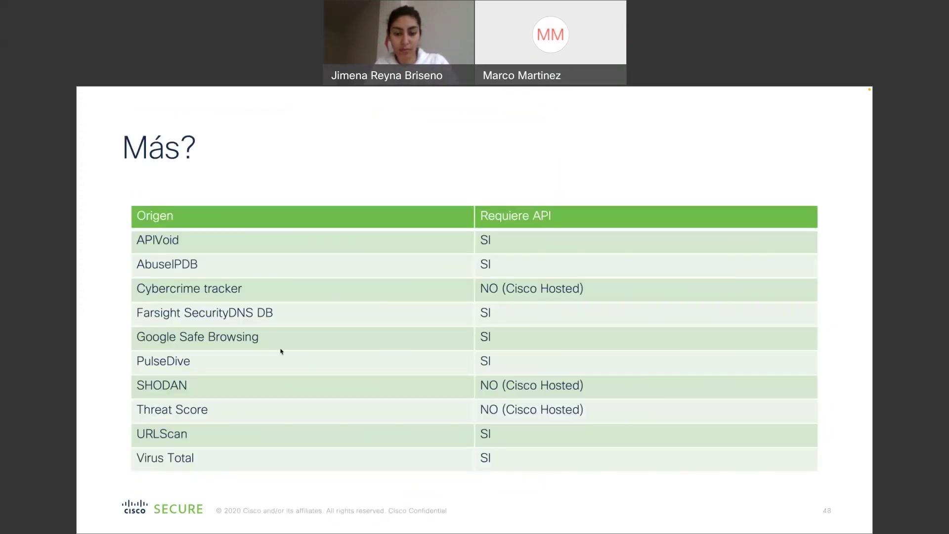
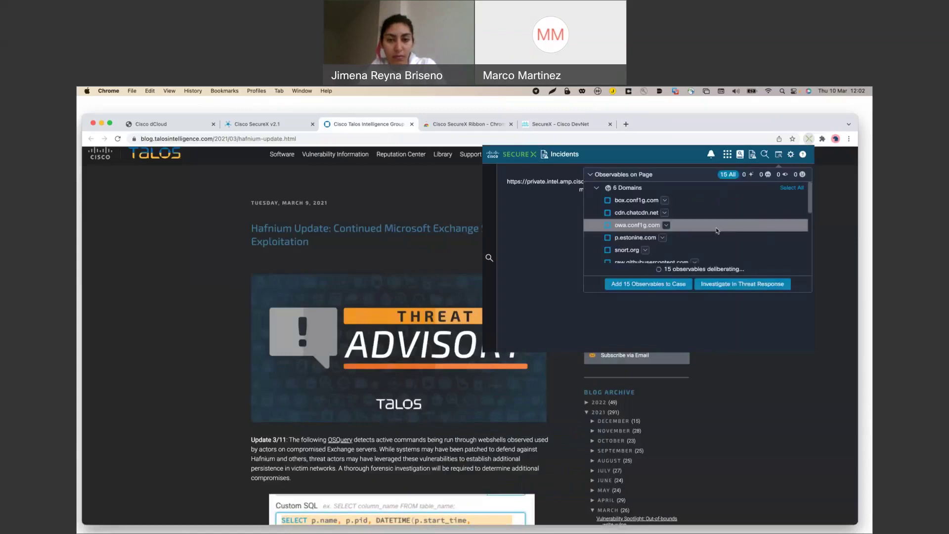
Filter the observables found on the page to malicious ones and select the domains box.conf1g.com, cdn.chatcdn.net, owa.conf1g.com and p.estonine.com.
{"action": "scroll", "coordinate": [717, 235], "scroll_direction": "down", "scroll_amount": 3}
{"action": "scroll", "coordinate": [718, 238], "scroll_direction": "down", "scroll_amount": 5}
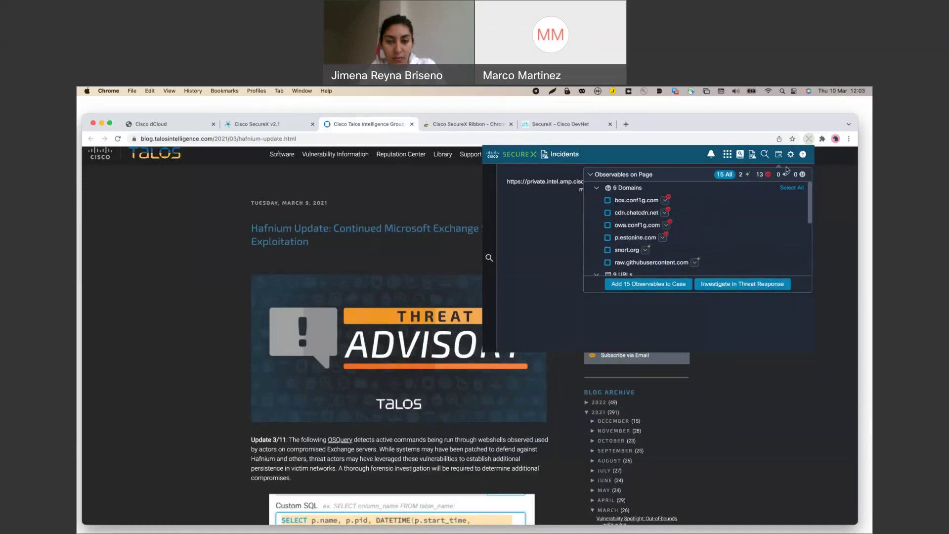
{"action": "left_click", "coordinate": [759, 174]}
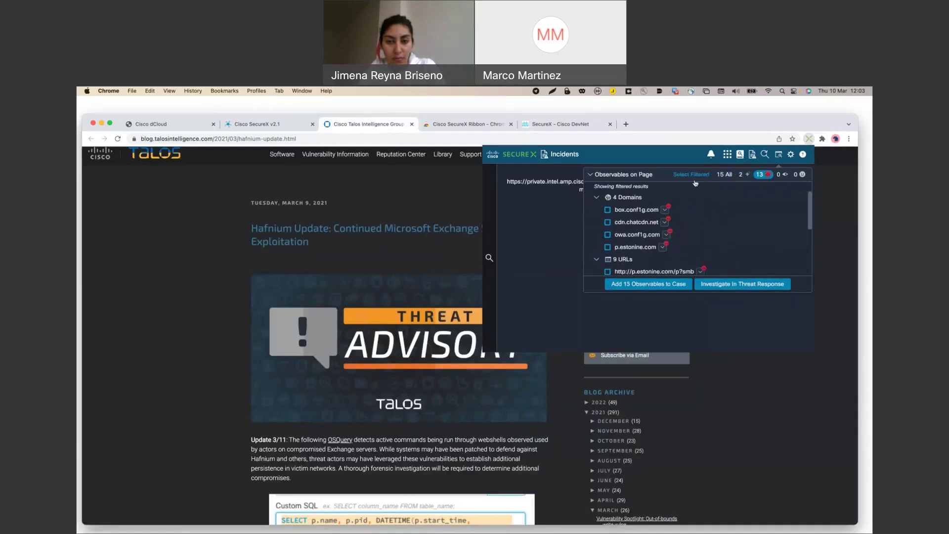
{"action": "left_click", "coordinate": [608, 210]}
{"action": "left_click", "coordinate": [607, 222]}
{"action": "left_click", "coordinate": [608, 234]}
{"action": "left_click", "coordinate": [607, 246]}
{"action": "scroll", "coordinate": [363, 427], "scroll_direction": "down", "scroll_amount": 1}
{"action": "scroll", "coordinate": [363, 426], "scroll_direction": "down", "scroll_amount": 20}
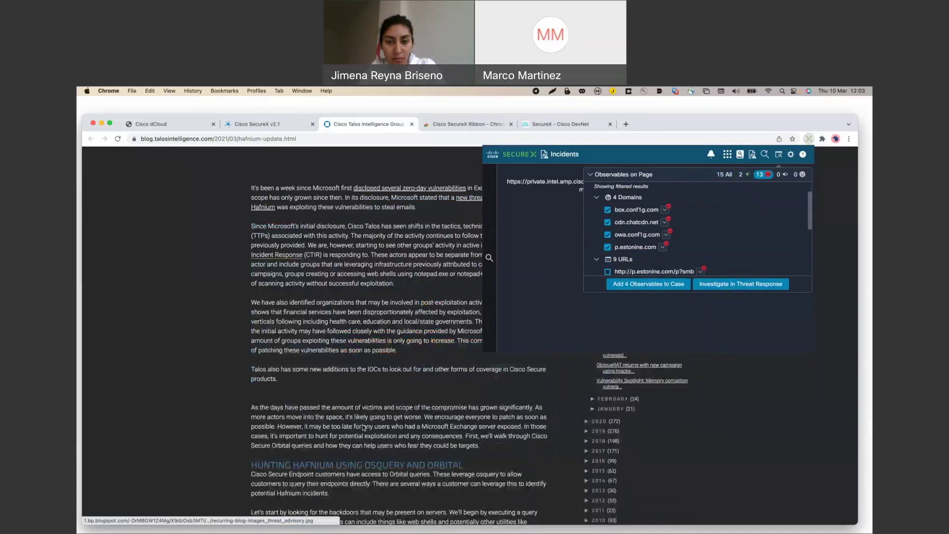
{"action": "scroll", "coordinate": [364, 426], "scroll_direction": "up", "scroll_amount": 15}
{"action": "scroll", "coordinate": [363, 427], "scroll_direction": "down", "scroll_amount": 4}
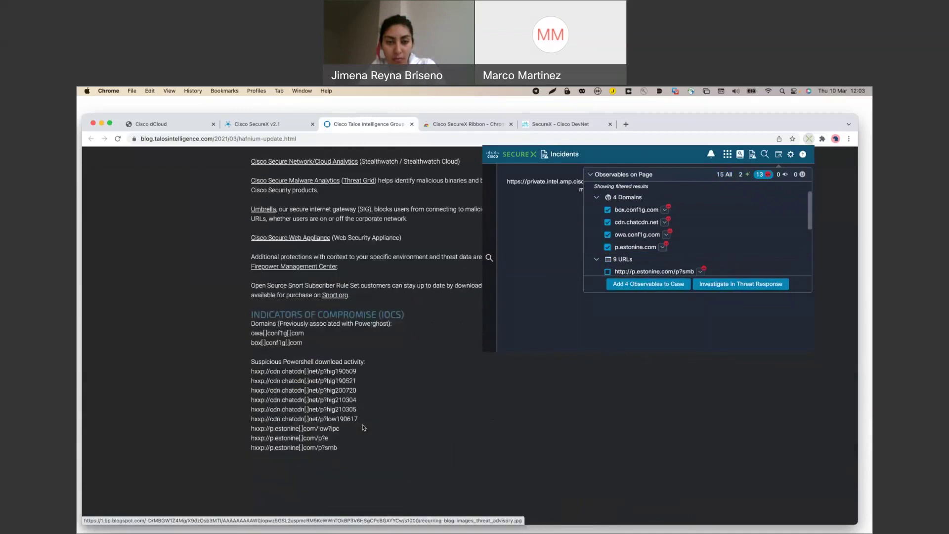
{"action": "scroll", "coordinate": [363, 428], "scroll_direction": "down", "scroll_amount": 3}
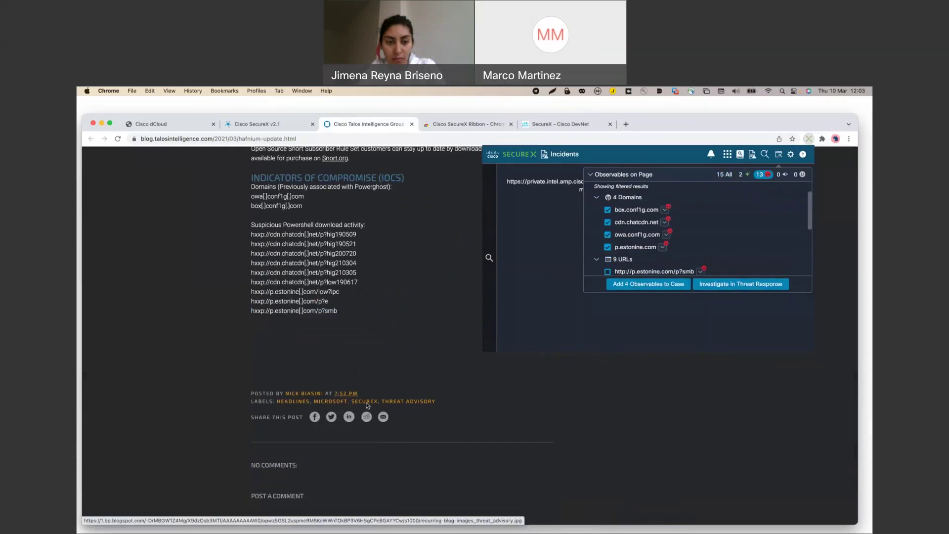
{"action": "left_click", "coordinate": [628, 271]}
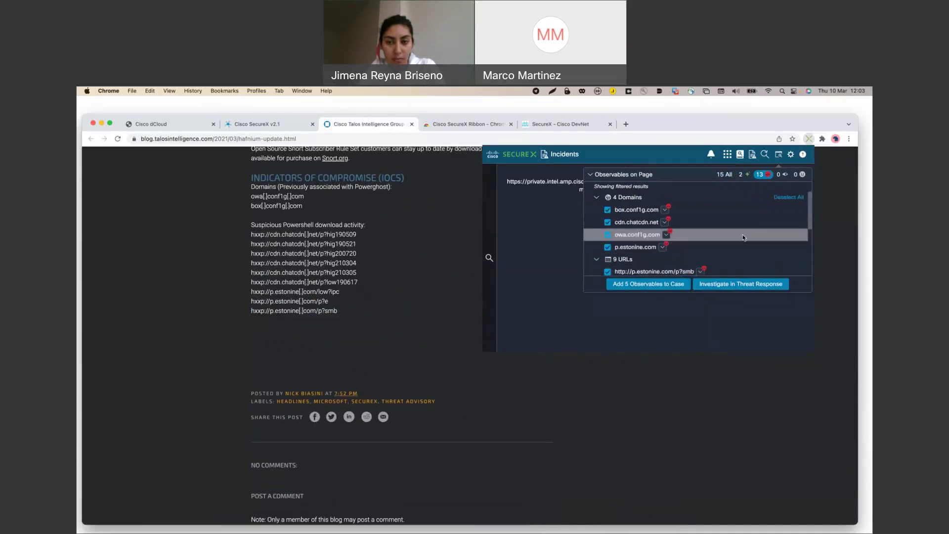
View the response actions available for cdn.chatcdn.net, and investigate the selected domains and URL in Threat Response.
{"action": "scroll", "coordinate": [742, 234], "scroll_direction": "down", "scroll_amount": 5}
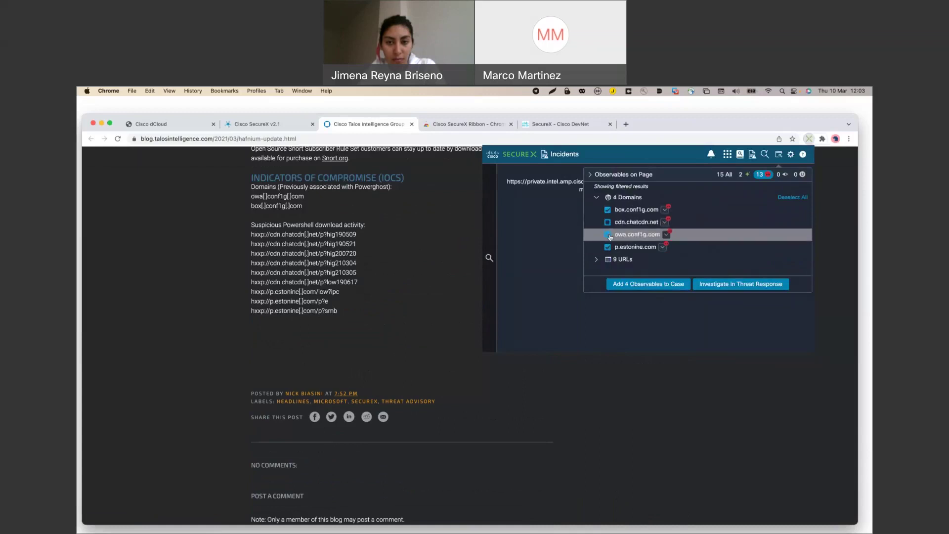
{"action": "left_click", "coordinate": [651, 224]}
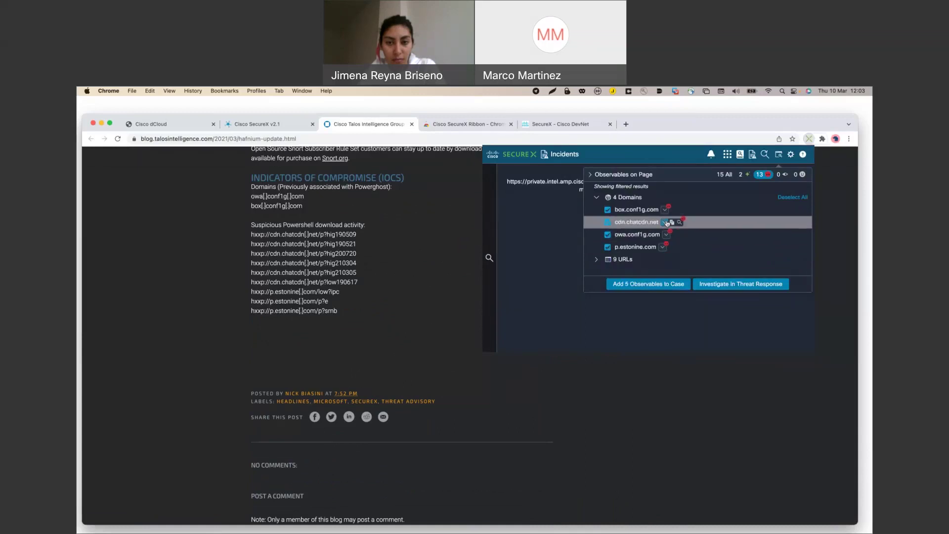
{"action": "left_click", "coordinate": [665, 222]}
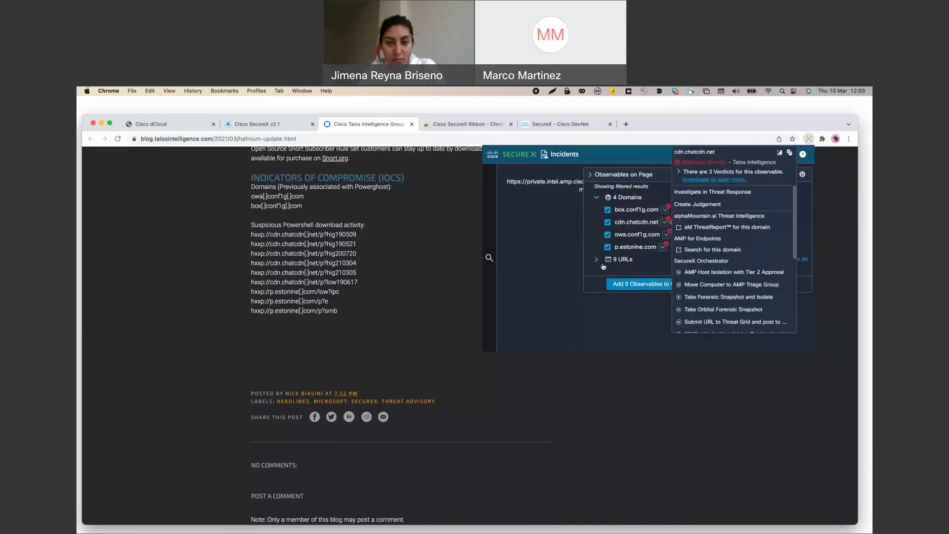
{"action": "left_click", "coordinate": [712, 285]}
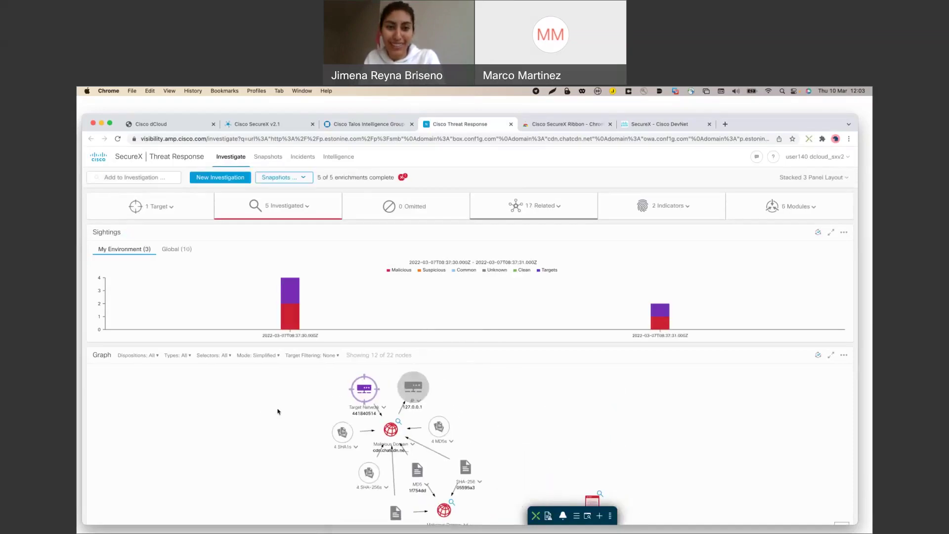
Move the a915b7f SHA-1 node apart from its neighbours in the relations graph to examine which malicious domains it contacted.
{"action": "left_click_drag", "start_coordinate": [536, 468], "coordinate": [518, 418]}
{"action": "scroll", "coordinate": [527, 410], "scroll_direction": "down", "scroll_amount": 3}
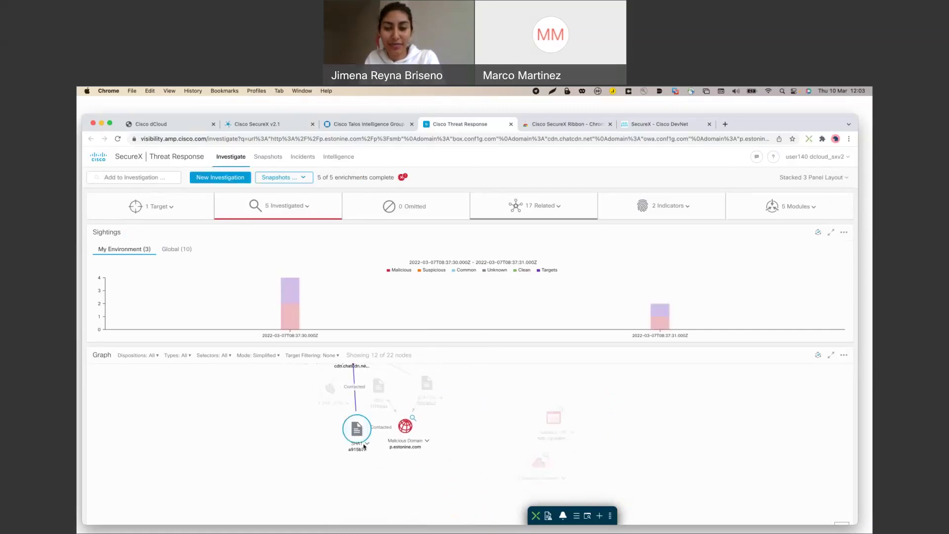
{"action": "left_click_drag", "start_coordinate": [358, 432], "coordinate": [286, 455]}
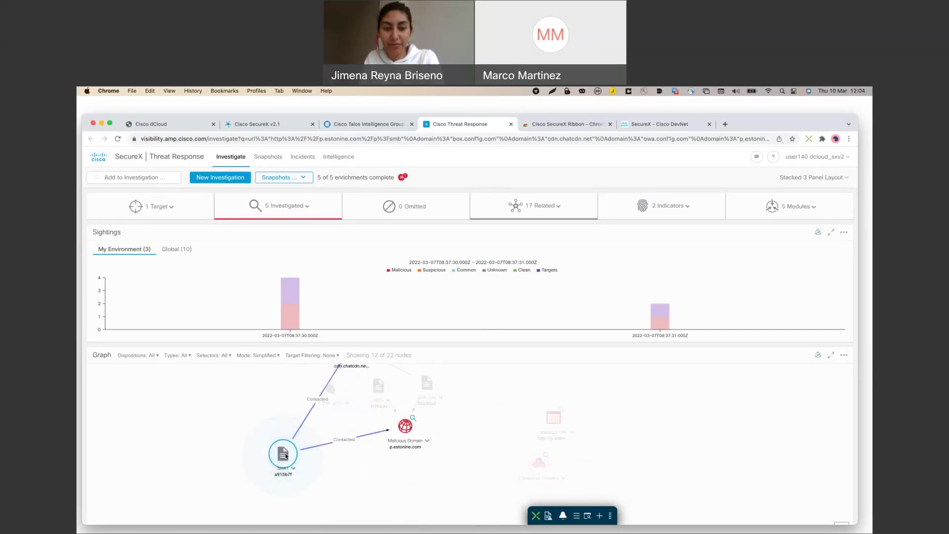
Move the p.estonine.com domain and target network nodes apart and enlarge the relations graph to examine their connections.
{"action": "left_click_drag", "start_coordinate": [405, 425], "coordinate": [458, 445]}
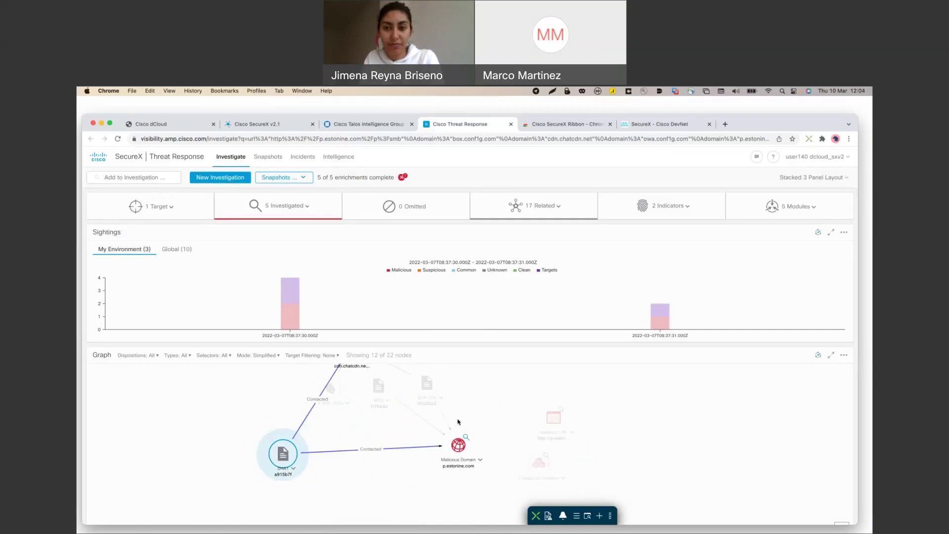
{"action": "left_click", "coordinate": [386, 476]}
{"action": "scroll", "coordinate": [386, 484], "scroll_direction": "up", "scroll_amount": 3}
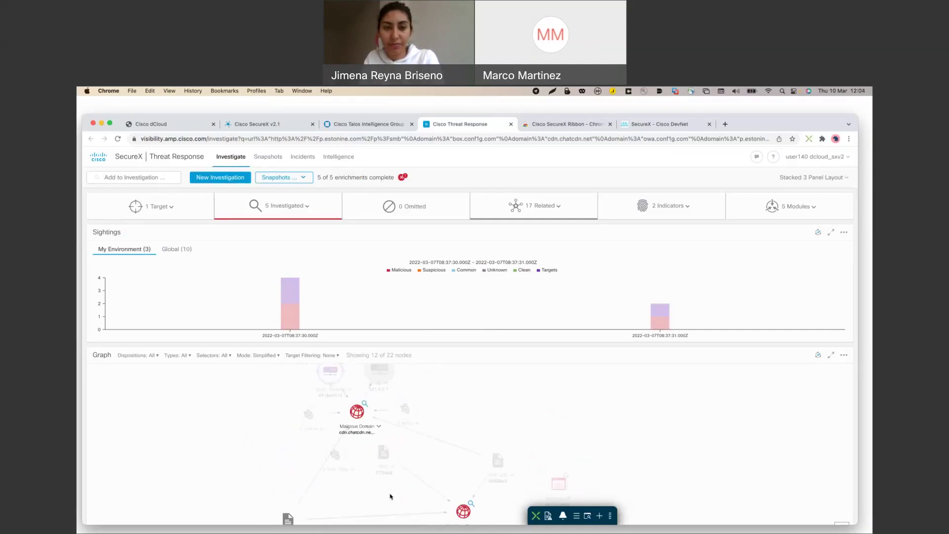
{"action": "left_click_drag", "start_coordinate": [329, 366], "coordinate": [240, 393]}
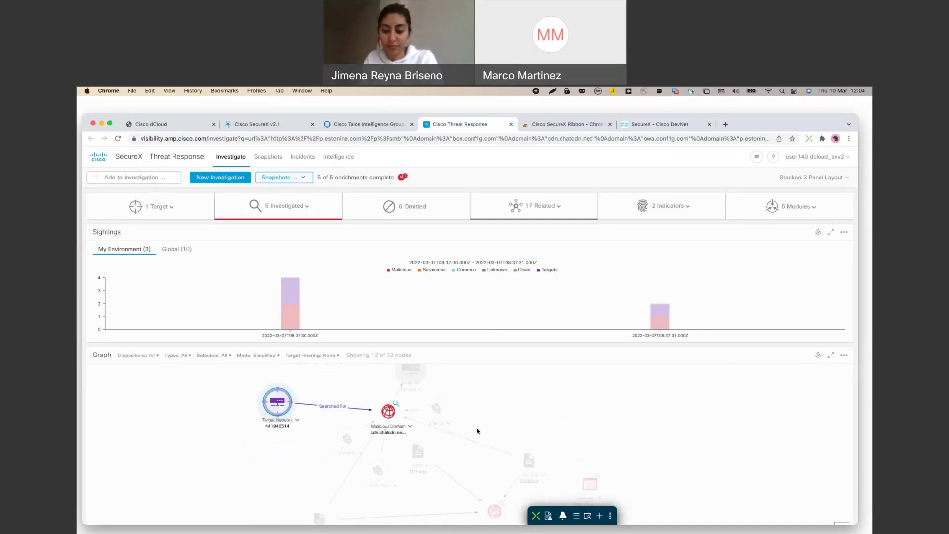
{"action": "scroll", "coordinate": [561, 445], "scroll_direction": "up", "scroll_amount": 3}
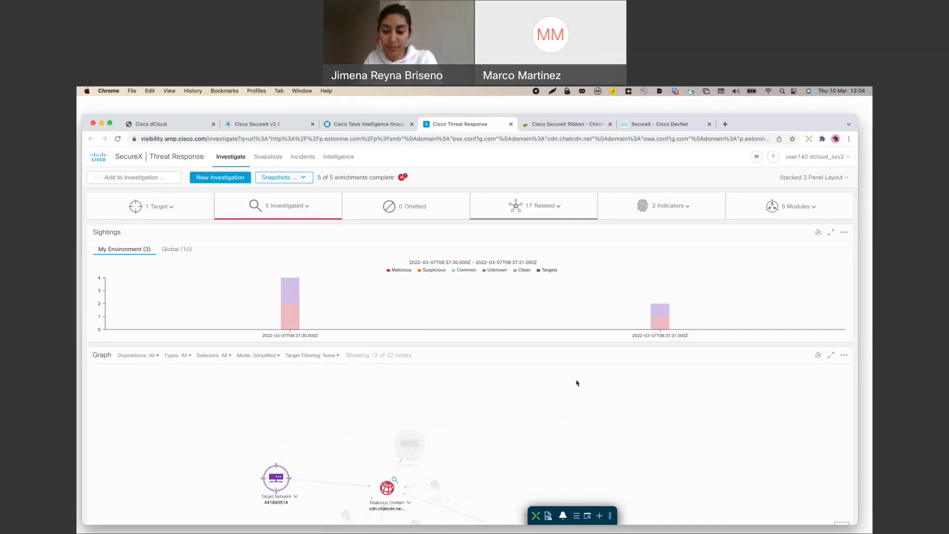
{"action": "left_click", "coordinate": [831, 355]}
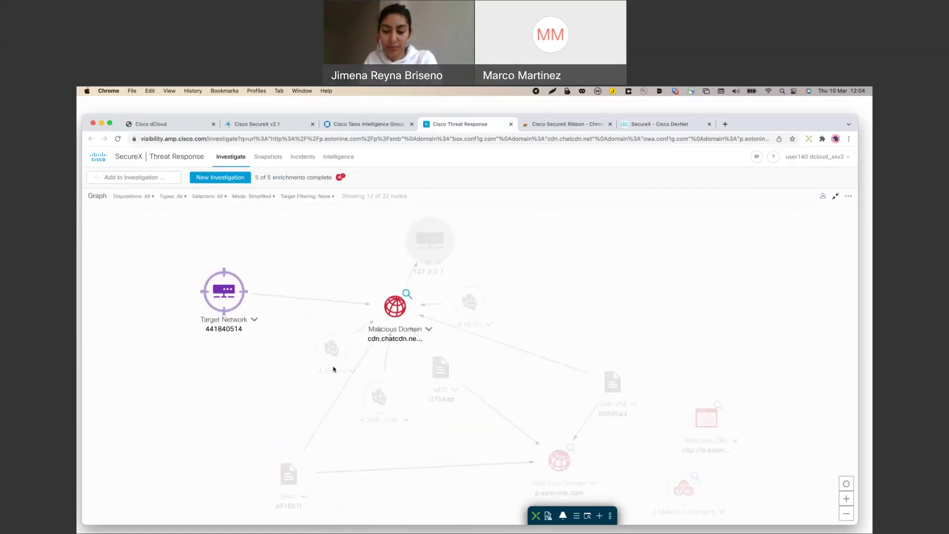
{"action": "left_click_drag", "start_coordinate": [224, 318], "coordinate": [240, 353]}
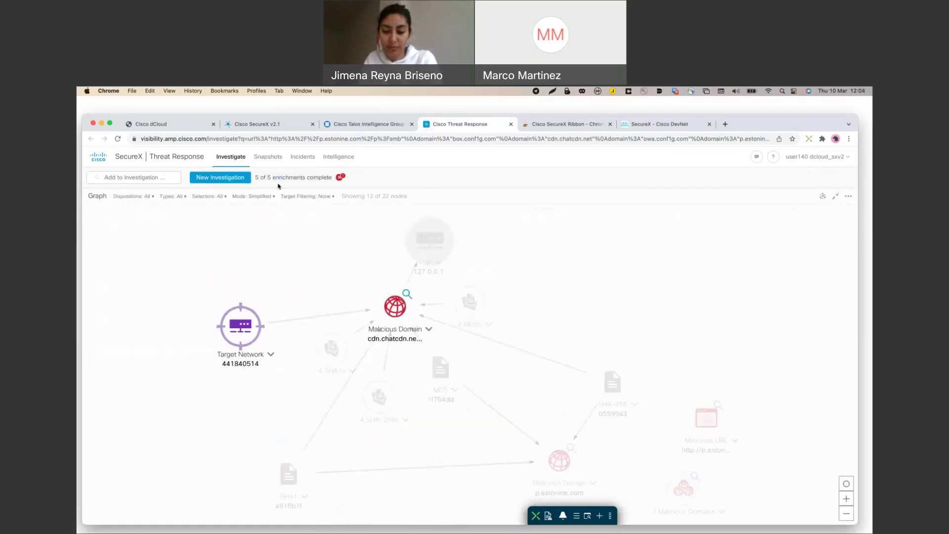
Review the list of investigated observables and add the a915b7f SHA-1 hash to the current investigation.
{"action": "left_click", "coordinate": [150, 179]}
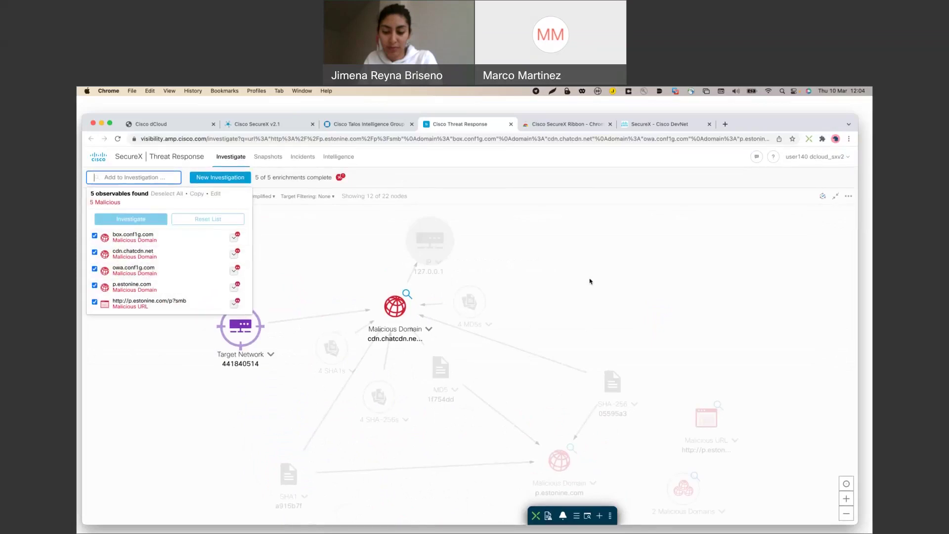
{"action": "left_click", "coordinate": [445, 412]}
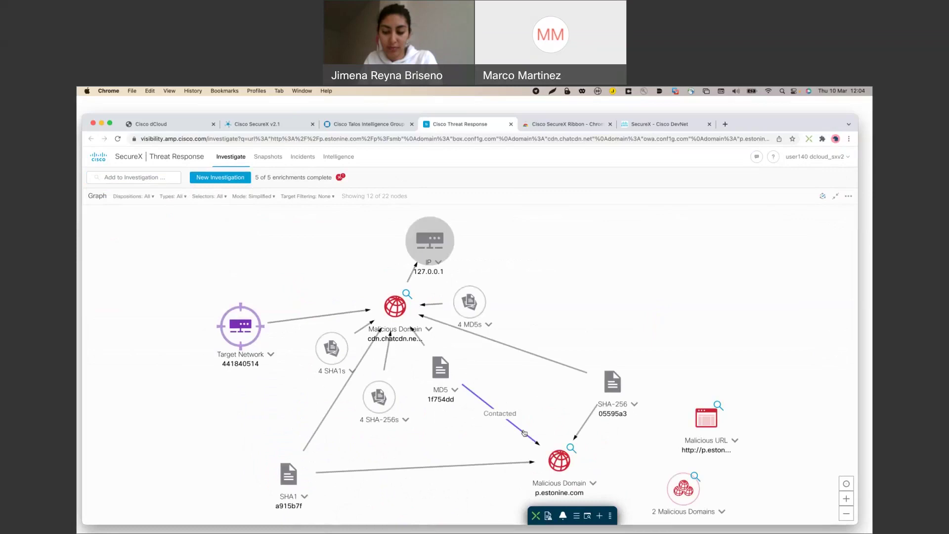
{"action": "left_click", "coordinate": [304, 497]}
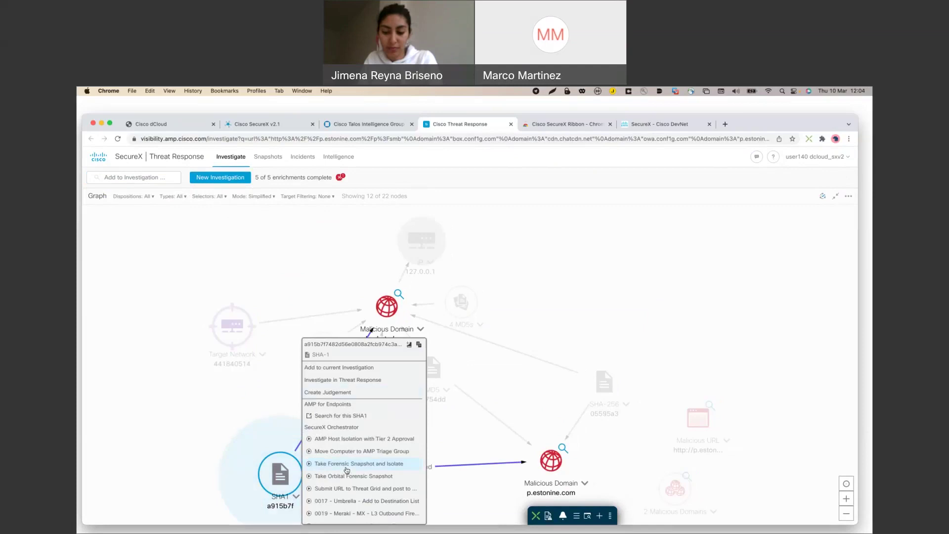
{"action": "left_click", "coordinate": [349, 368]}
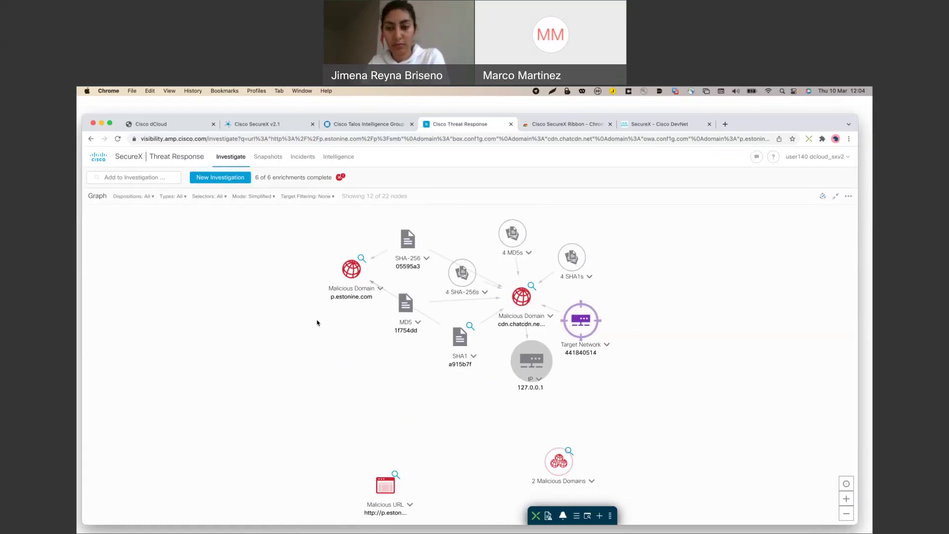
Revisit the Talos article and the Cisco SecureX Ribbon page in the Chrome Web Store, and return to the Threat Response graph.
{"action": "left_click", "coordinate": [348, 124]}
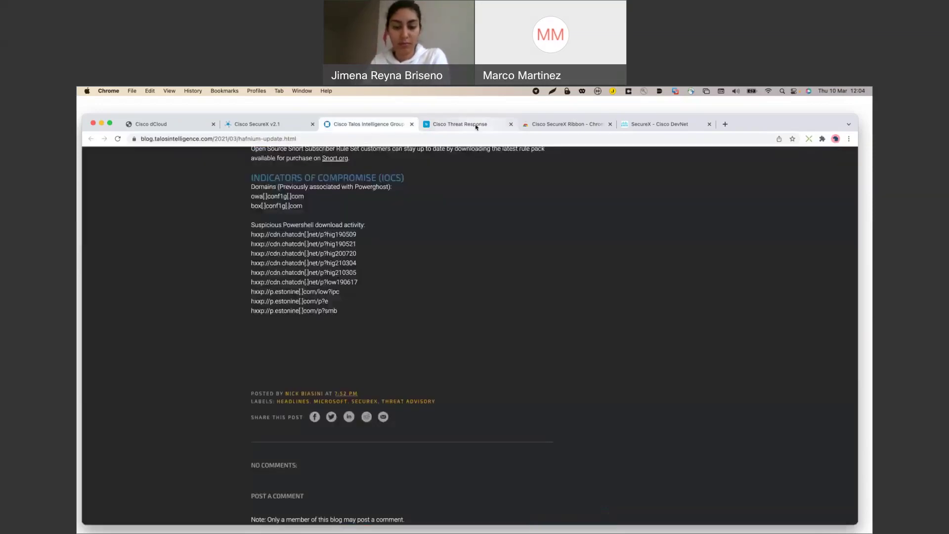
{"action": "left_click", "coordinate": [475, 125]}
{"action": "left_click", "coordinate": [548, 125]}
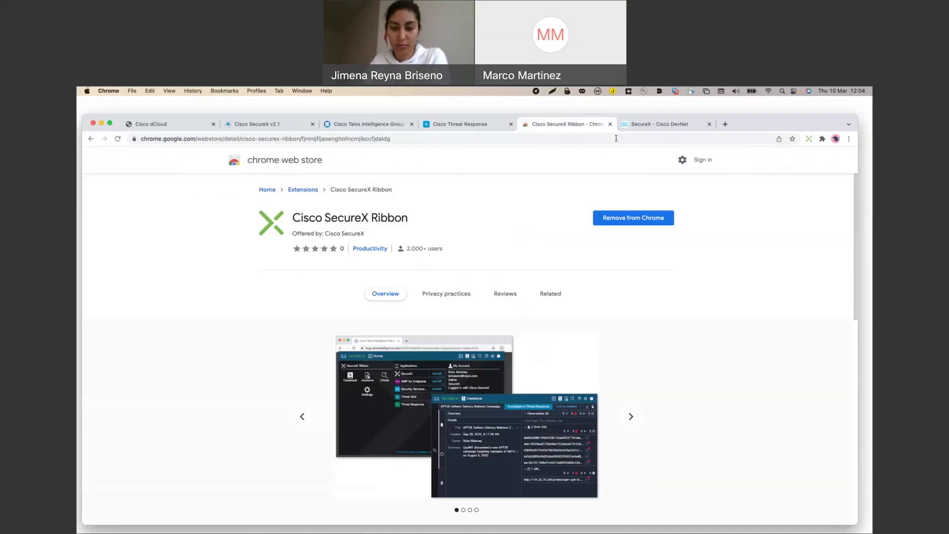
{"action": "left_click", "coordinate": [361, 124]}
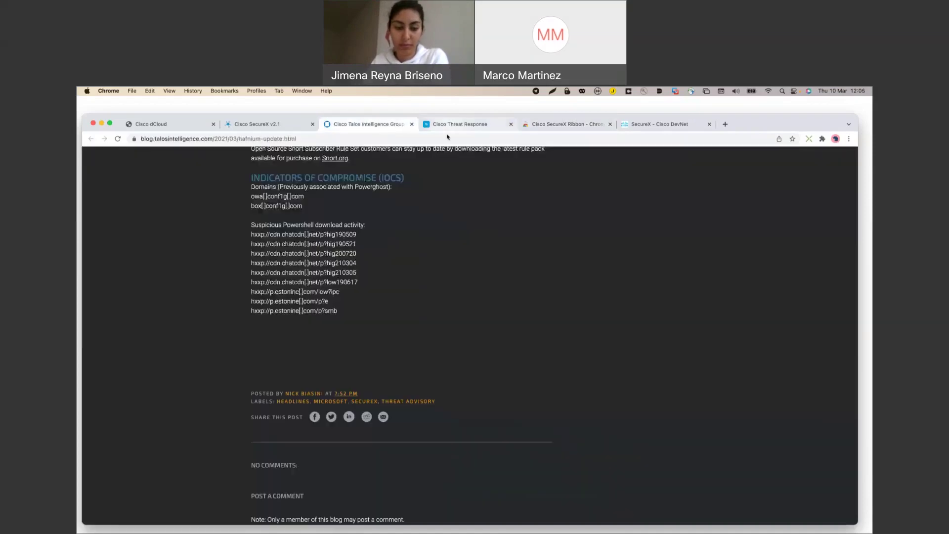
{"action": "left_click", "coordinate": [454, 124]}
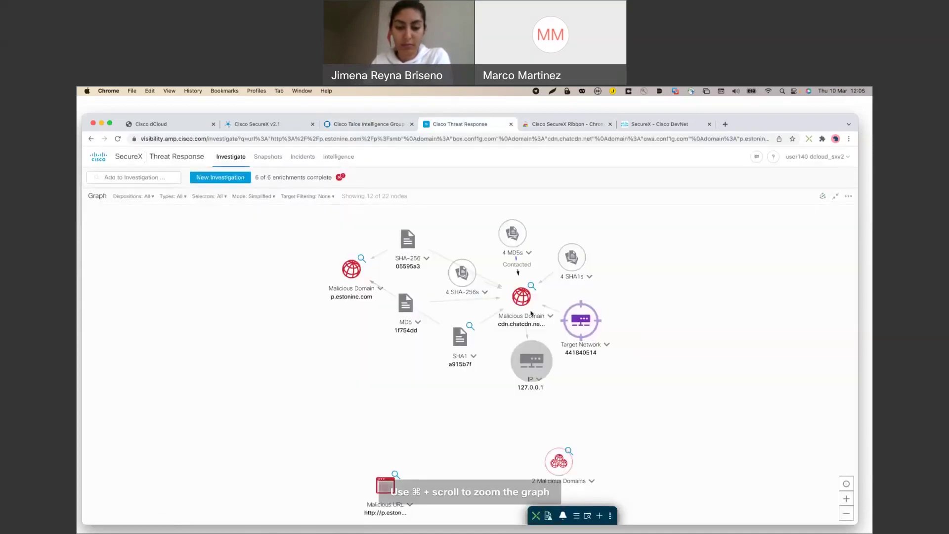
View the incidents and applications offered by the SecureX ribbon in Threat Response, and launch SecureX from it.
{"action": "left_click", "coordinate": [538, 520]}
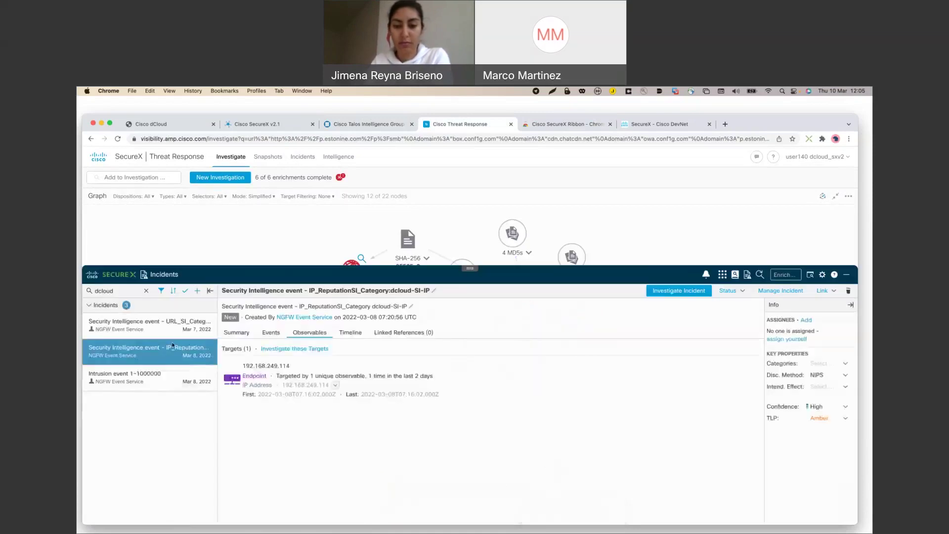
{"action": "left_click", "coordinate": [723, 275]}
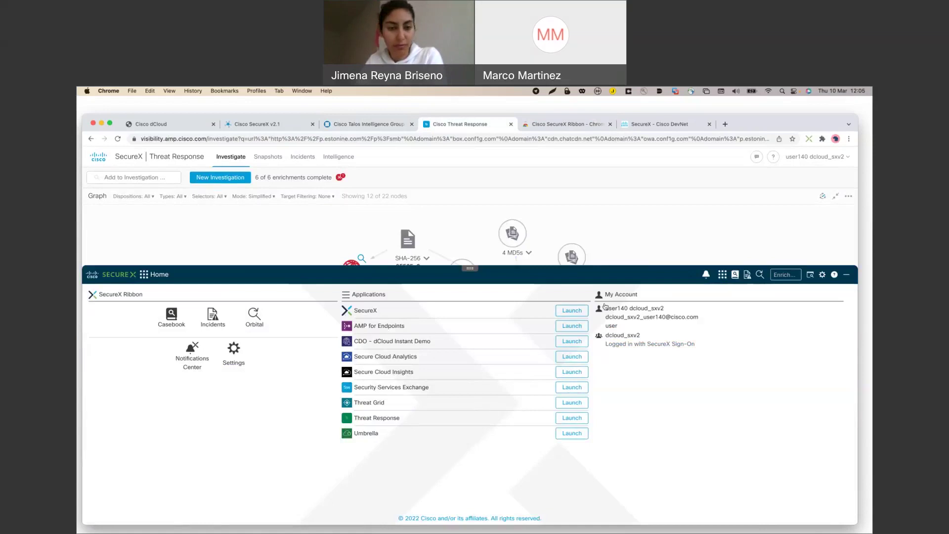
{"action": "left_click", "coordinate": [208, 320]}
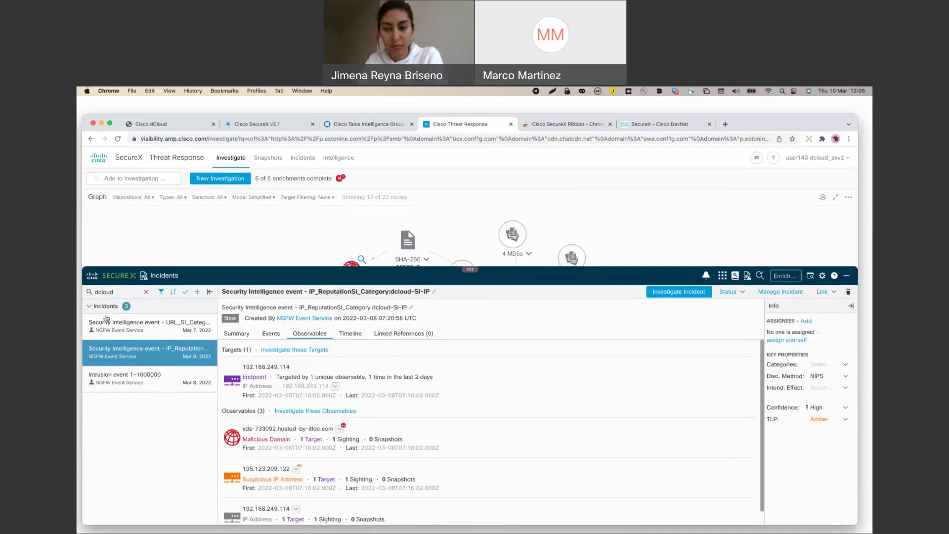
{"action": "left_click", "coordinate": [721, 276]}
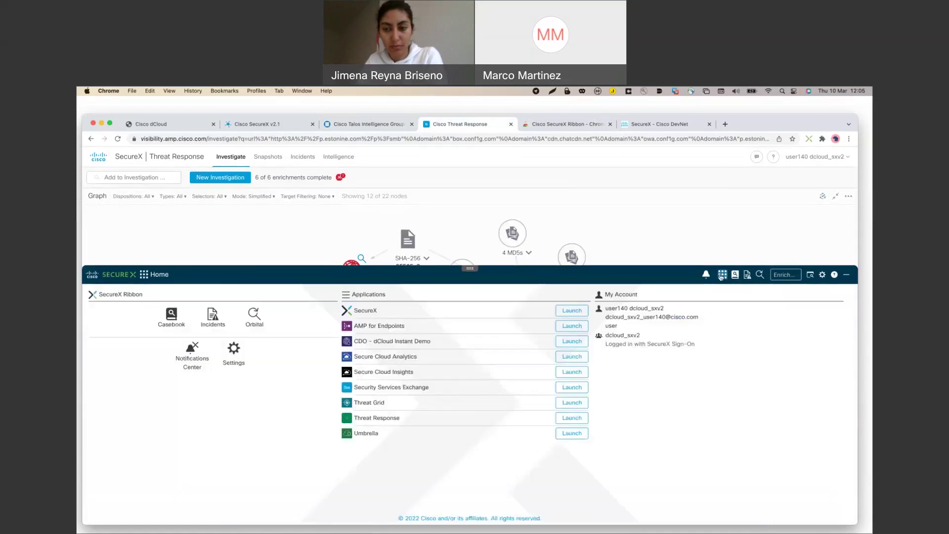
{"action": "left_click", "coordinate": [571, 312]}
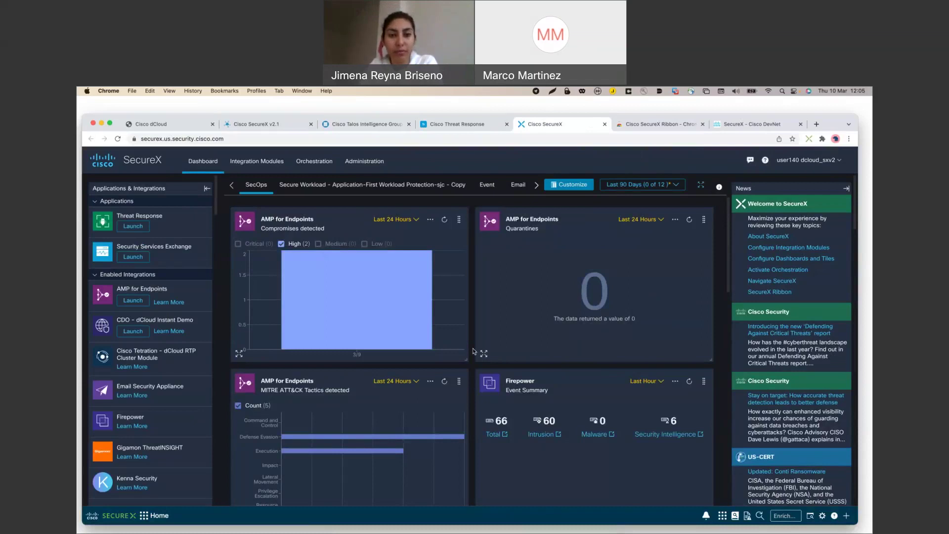
Look over the SecOps dashboard tiles and browse the Cisco and third-party integration modules available in SecureX.
{"action": "scroll", "coordinate": [473, 351], "scroll_direction": "down", "scroll_amount": 10}
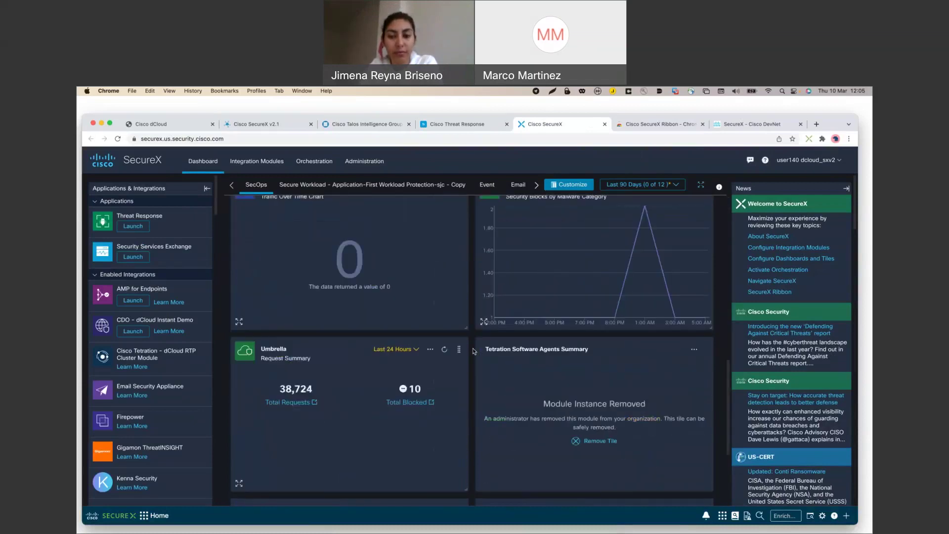
{"action": "scroll", "coordinate": [365, 257], "scroll_direction": "up", "scroll_amount": 5}
{"action": "left_click", "coordinate": [262, 168]}
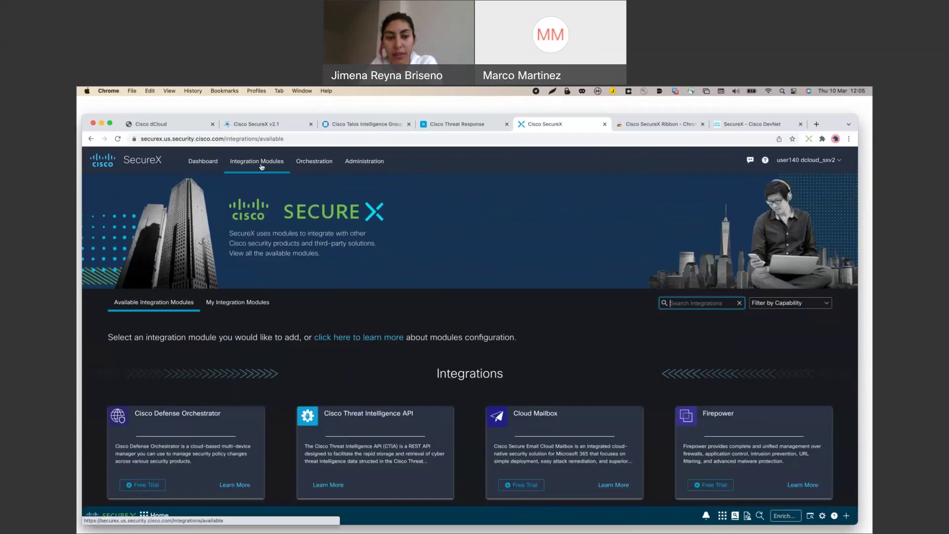
{"action": "scroll", "coordinate": [467, 424], "scroll_direction": "down", "scroll_amount": 3}
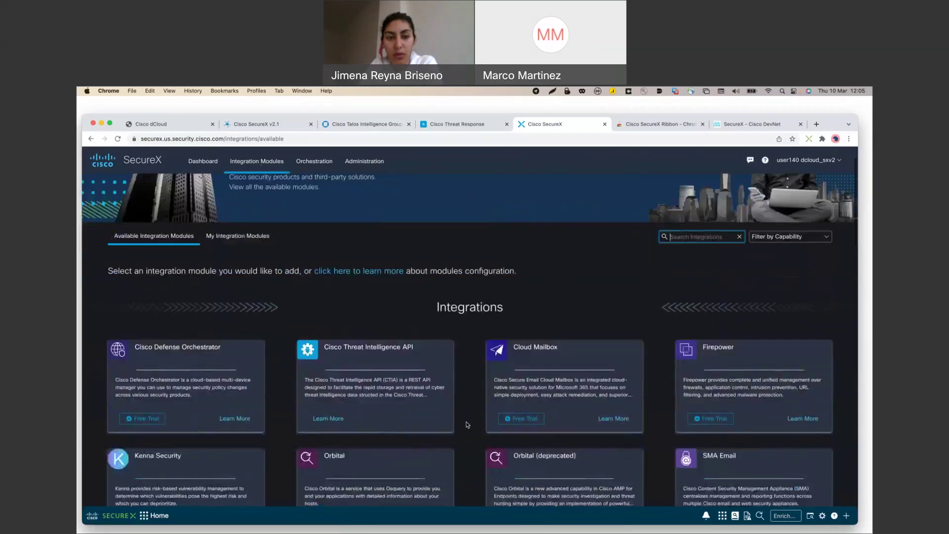
{"action": "scroll", "coordinate": [467, 424], "scroll_direction": "up", "scroll_amount": 1}
{"action": "scroll", "coordinate": [246, 428], "scroll_direction": "down", "scroll_amount": 15}
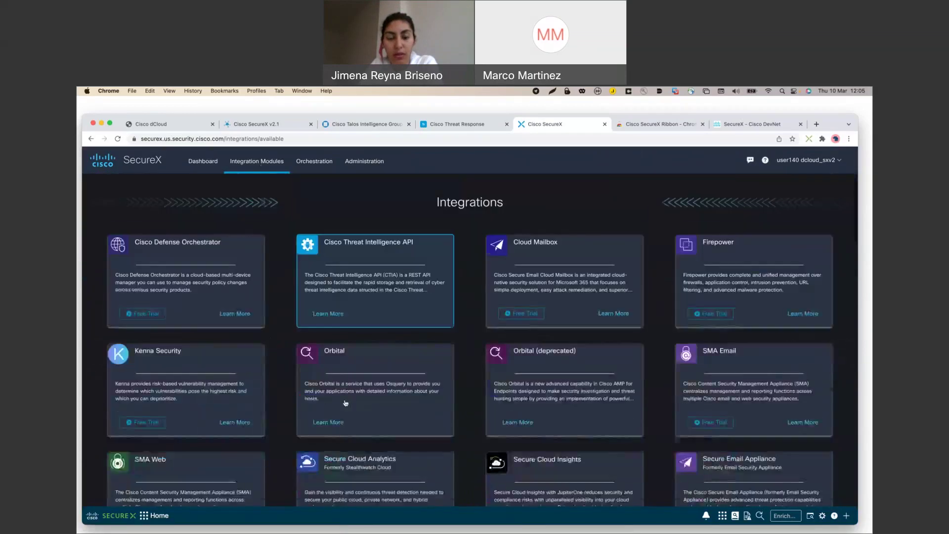
{"action": "scroll", "coordinate": [345, 403], "scroll_direction": "down", "scroll_amount": 12}
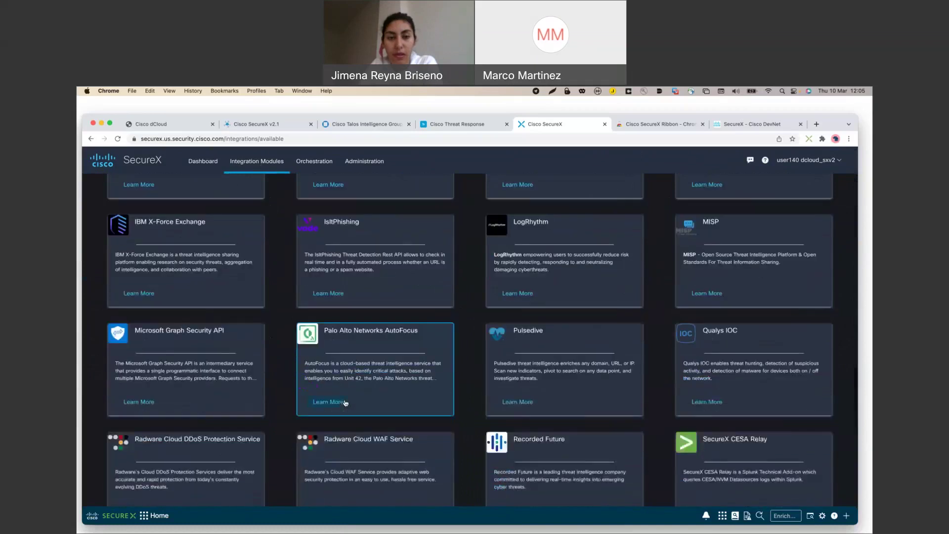
{"action": "scroll", "coordinate": [345, 402], "scroll_direction": "up", "scroll_amount": 7}
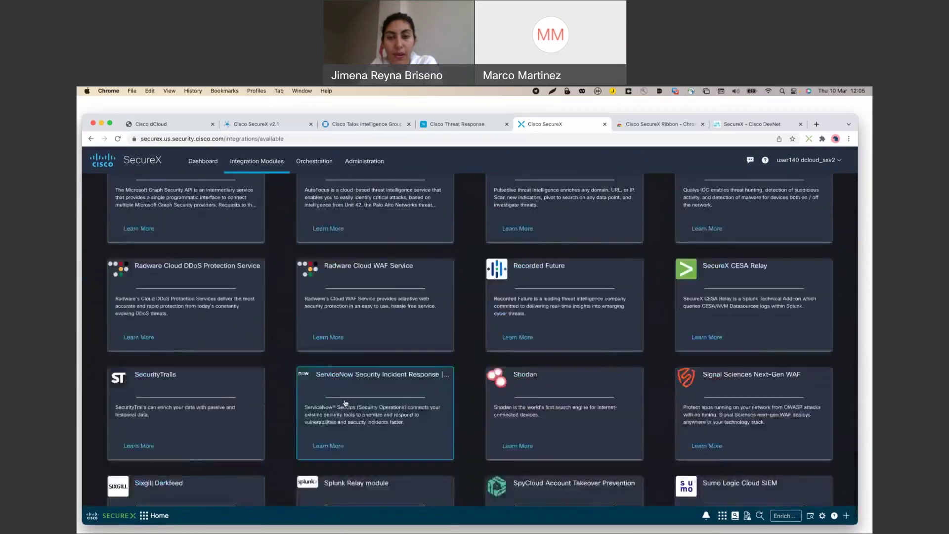
{"action": "scroll", "coordinate": [345, 402], "scroll_direction": "down", "scroll_amount": 5}
{"action": "scroll", "coordinate": [344, 402], "scroll_direction": "up", "scroll_amount": 1}
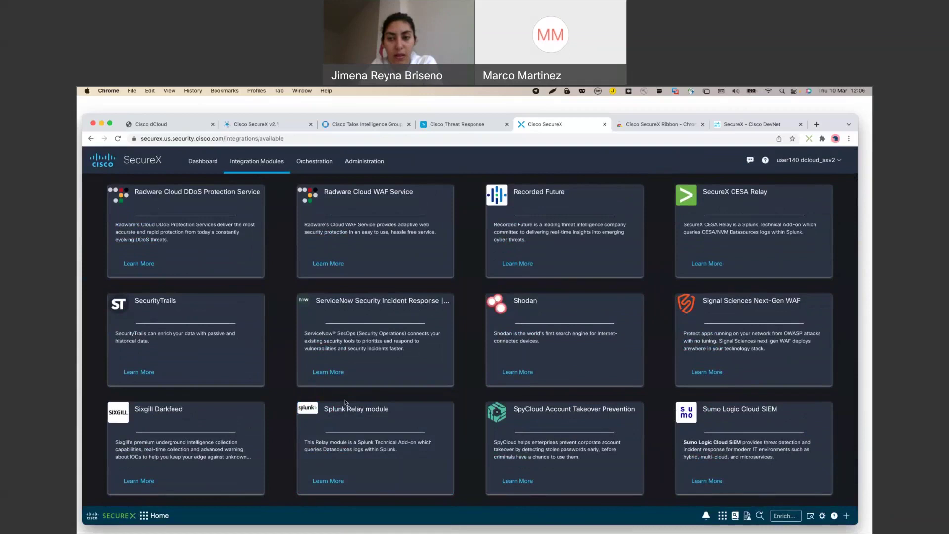
{"action": "scroll", "coordinate": [474, 403], "scroll_direction": "down", "scroll_amount": 3}
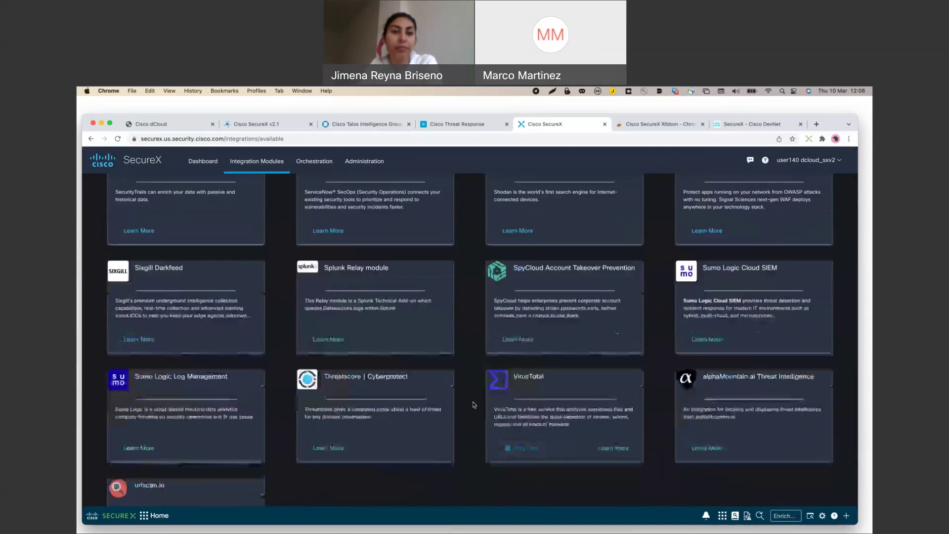
{"action": "scroll", "coordinate": [474, 404], "scroll_direction": "down", "scroll_amount": 1}
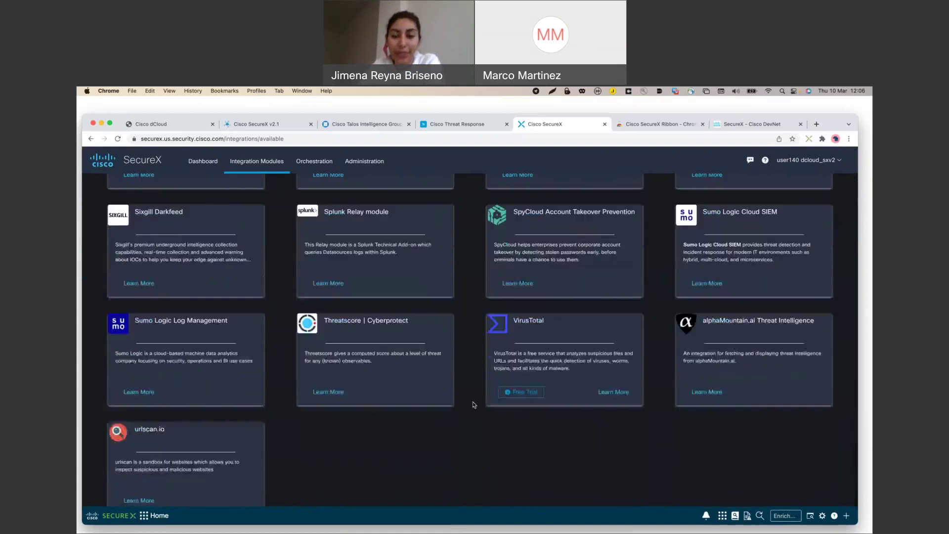
{"action": "scroll", "coordinate": [473, 404], "scroll_direction": "up", "scroll_amount": 15}
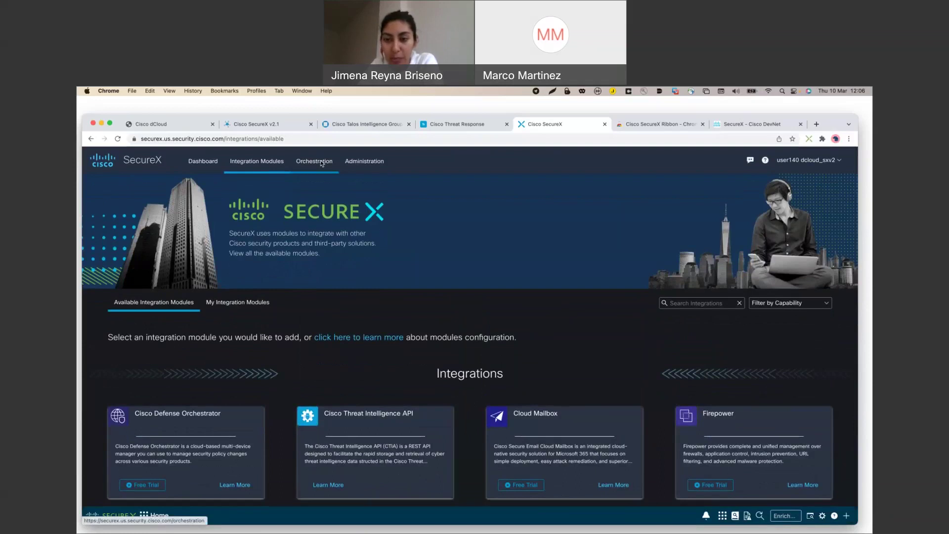
View the response workflows in SecureX Orchestration and return to the Threat Response investigation.
{"action": "left_click", "coordinate": [321, 164]}
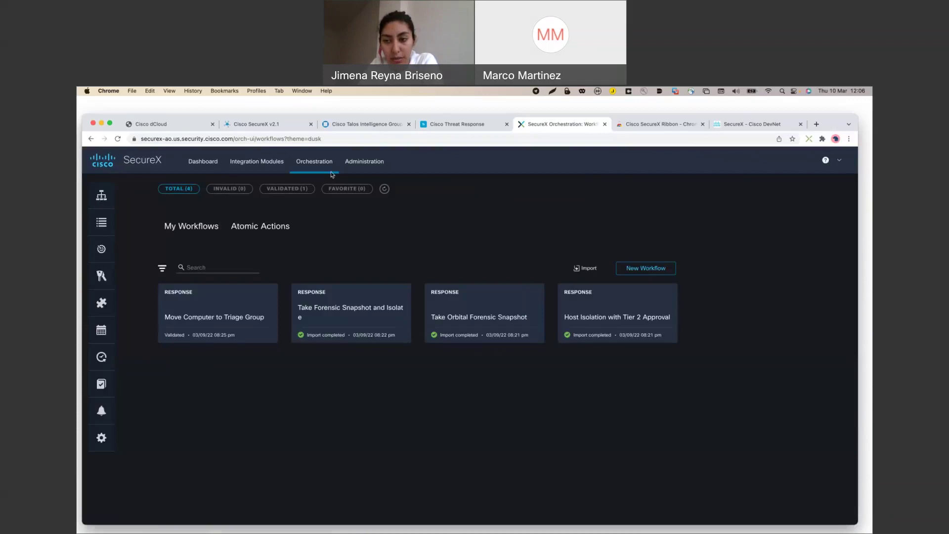
{"action": "key", "text": "ctrl+Tab"}
{"action": "key", "text": "ctrl+shift+Tab"}
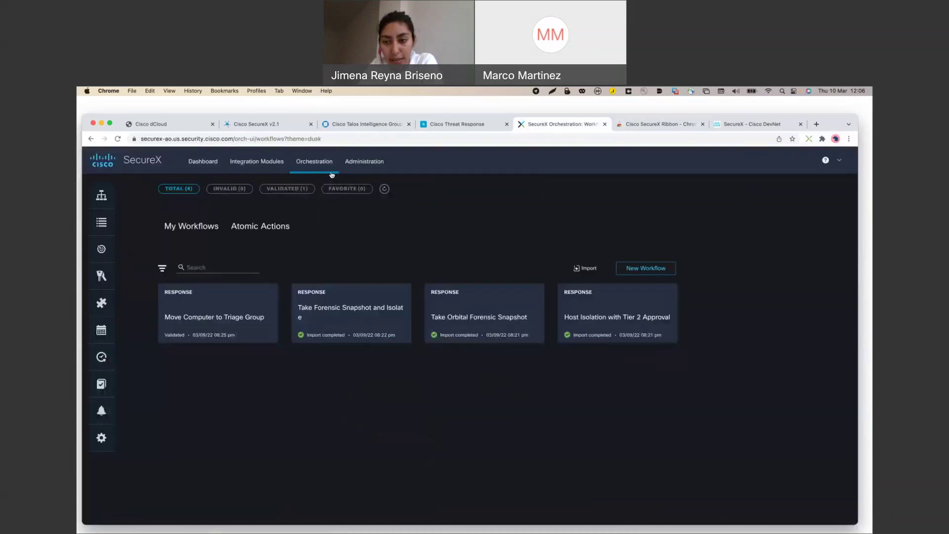
{"action": "key", "text": "ctrl+shift+Tab"}
Switch to the SecureX dashboard in Brave, launch AMP_Endpoints from the ribbon, and expand the ribbon in the Secure Endpoint console.
{"action": "key", "text": "super+Tab"}
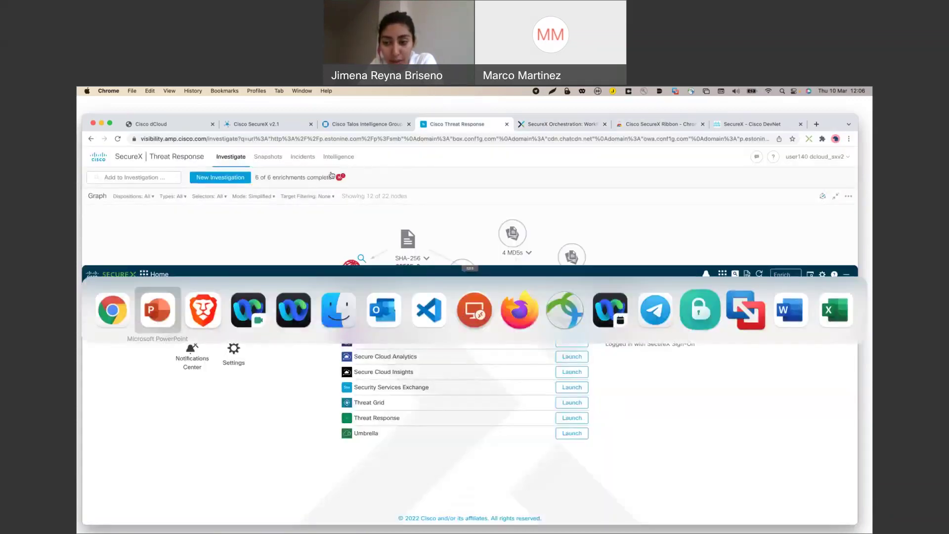
{"action": "key", "text": "super+Tab"}
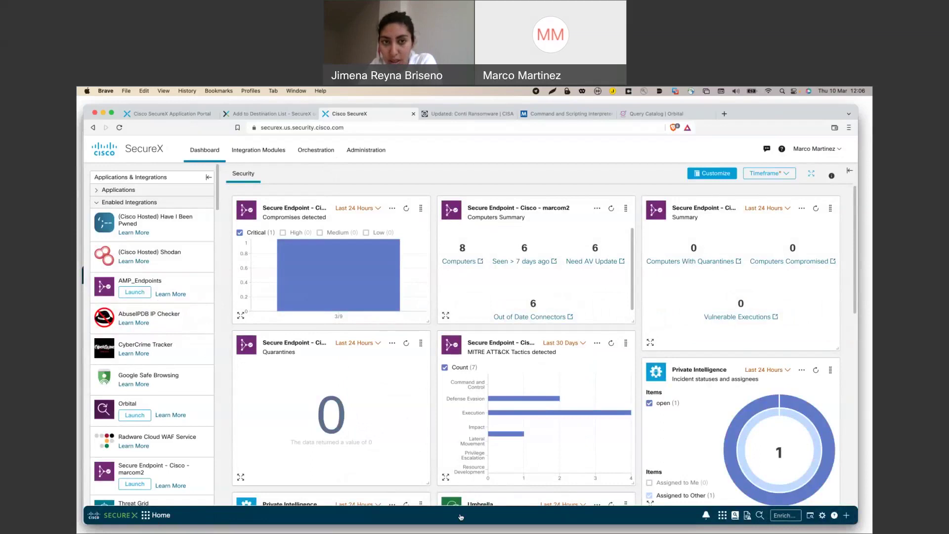
{"action": "left_click", "coordinate": [157, 514]}
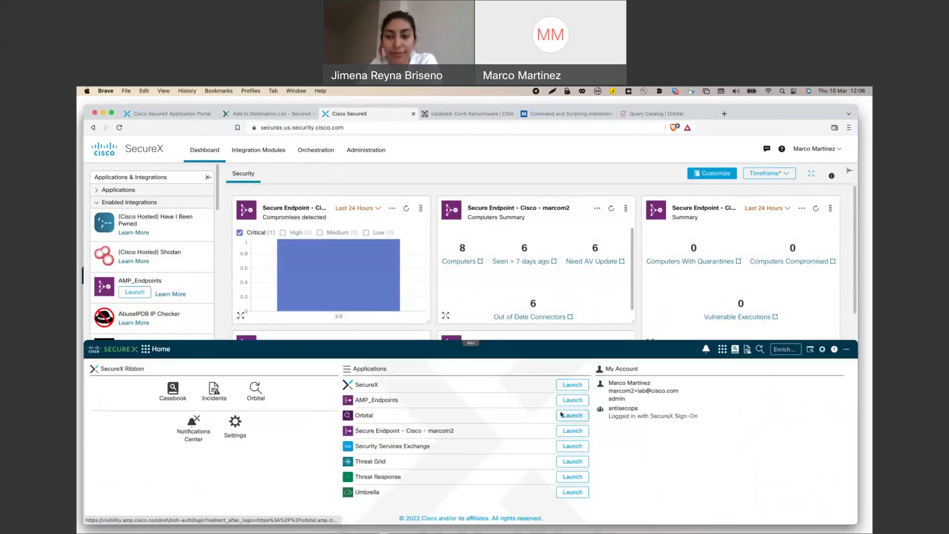
{"action": "left_click", "coordinate": [572, 401]}
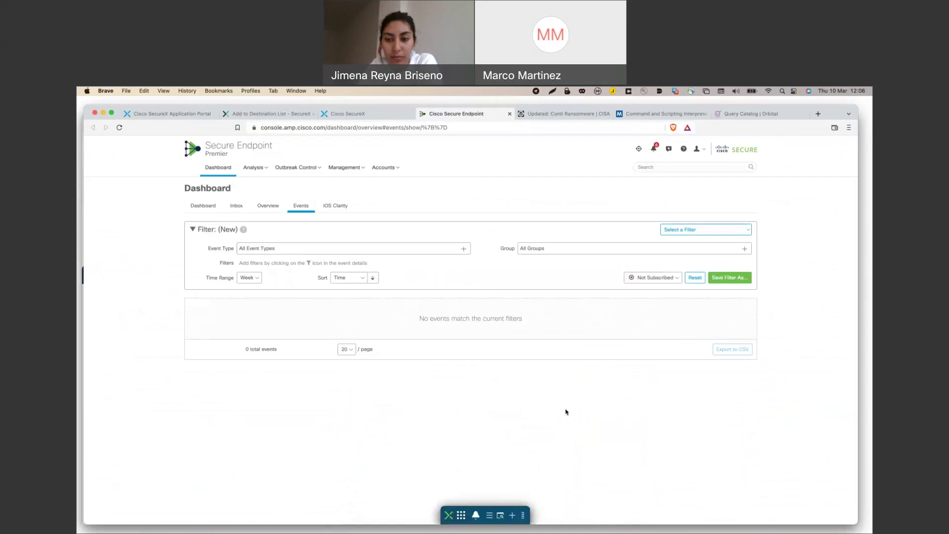
{"action": "left_click", "coordinate": [461, 515]}
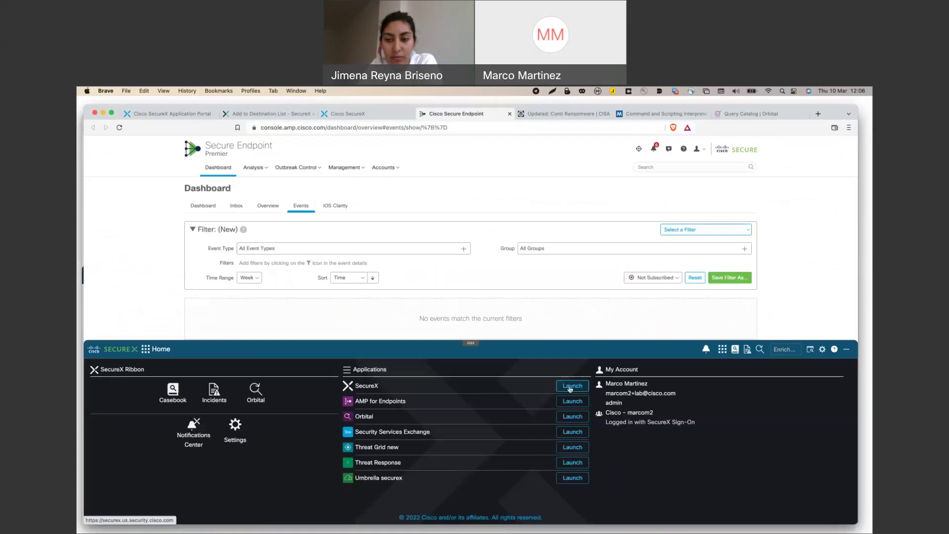